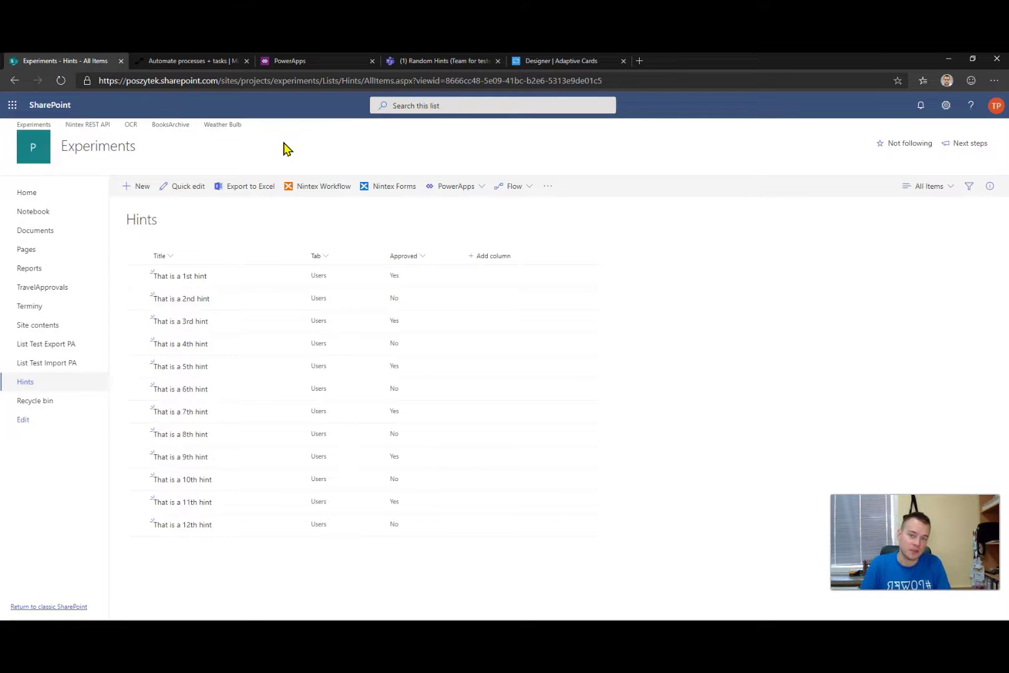
pyautogui.click(447, 63)
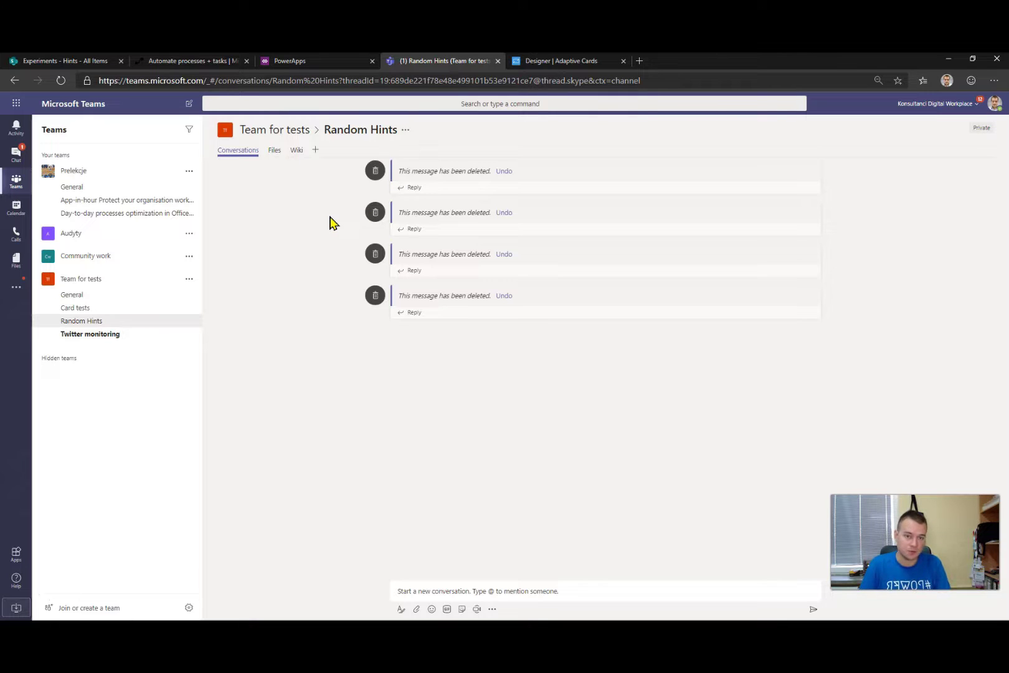
pyautogui.click(73, 67)
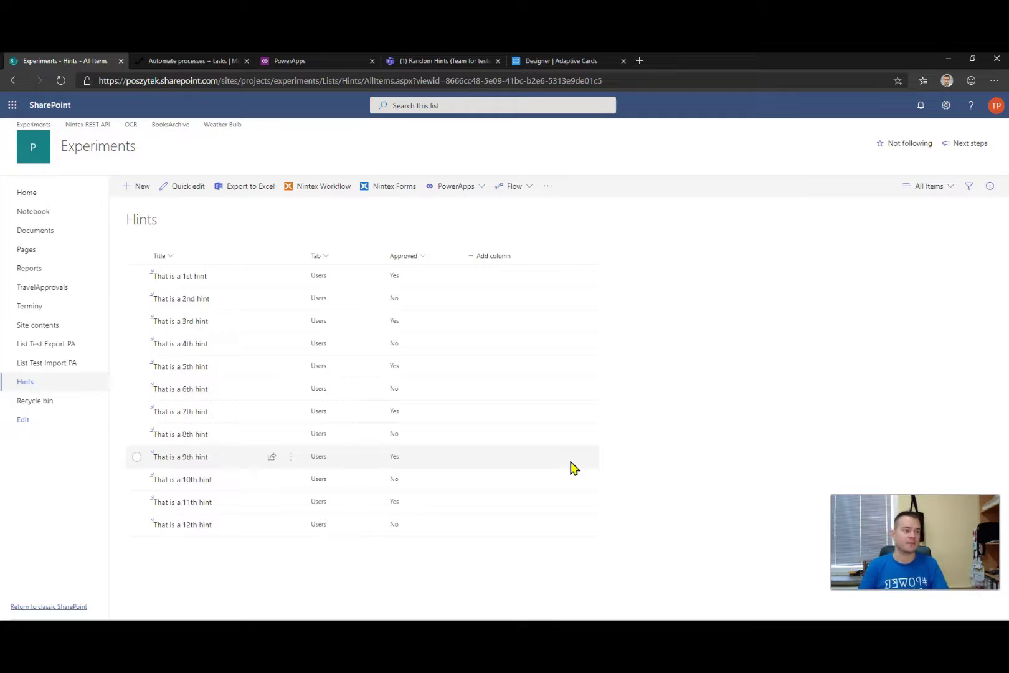
# Switch to PowerApps and create a blank canvas app named "Submit a hint" in Phone format
pyautogui.click(310, 62)
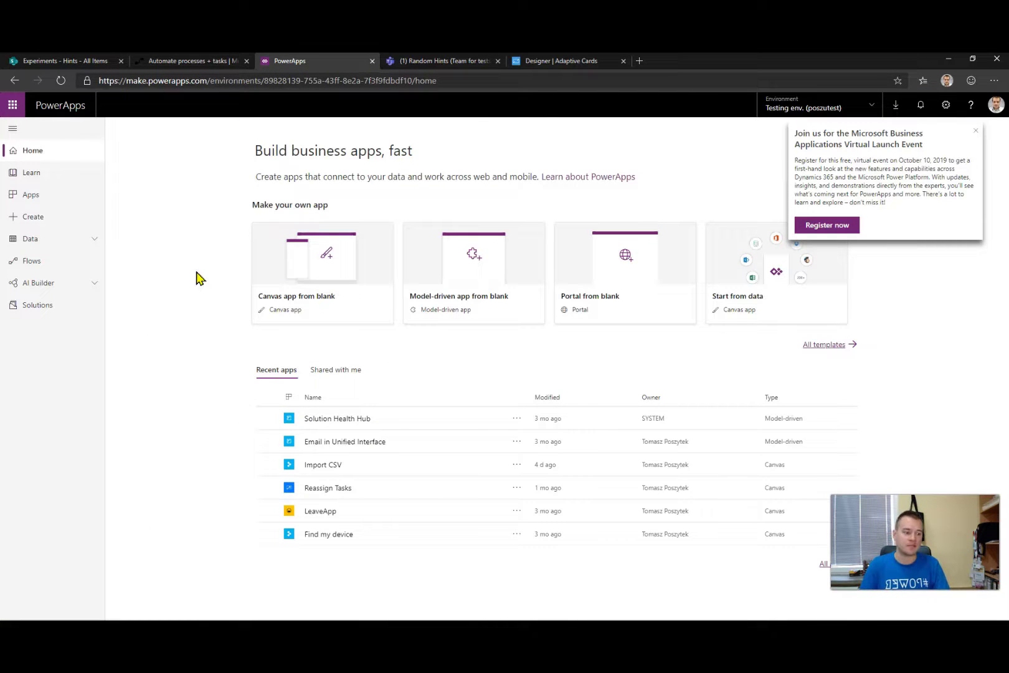
pyautogui.click(317, 265)
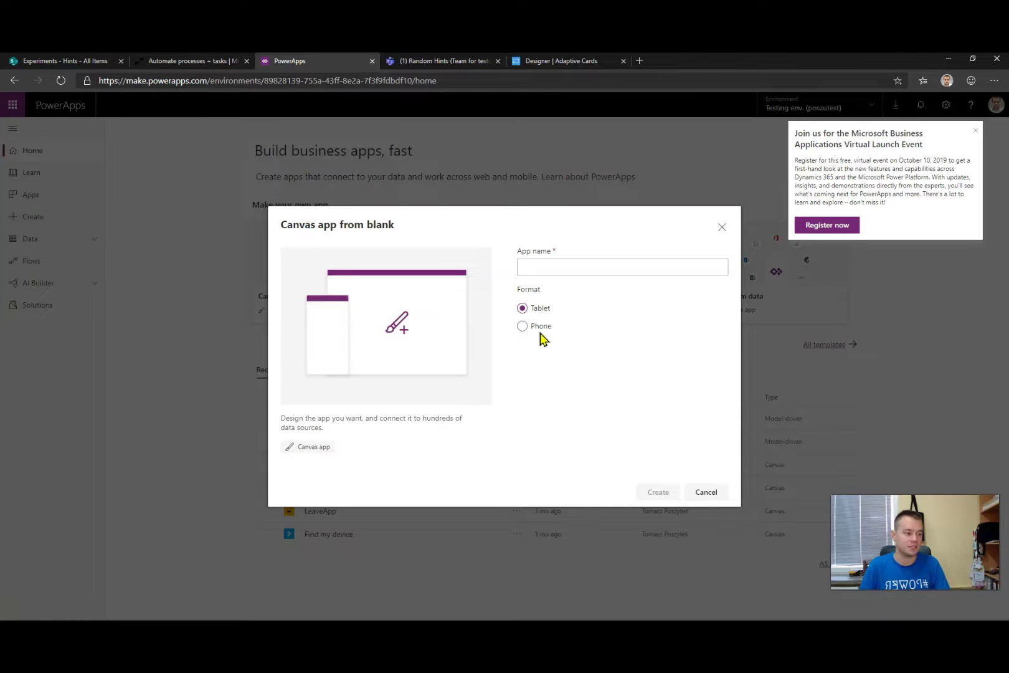
pyautogui.click(536, 327)
pyautogui.click(572, 266)
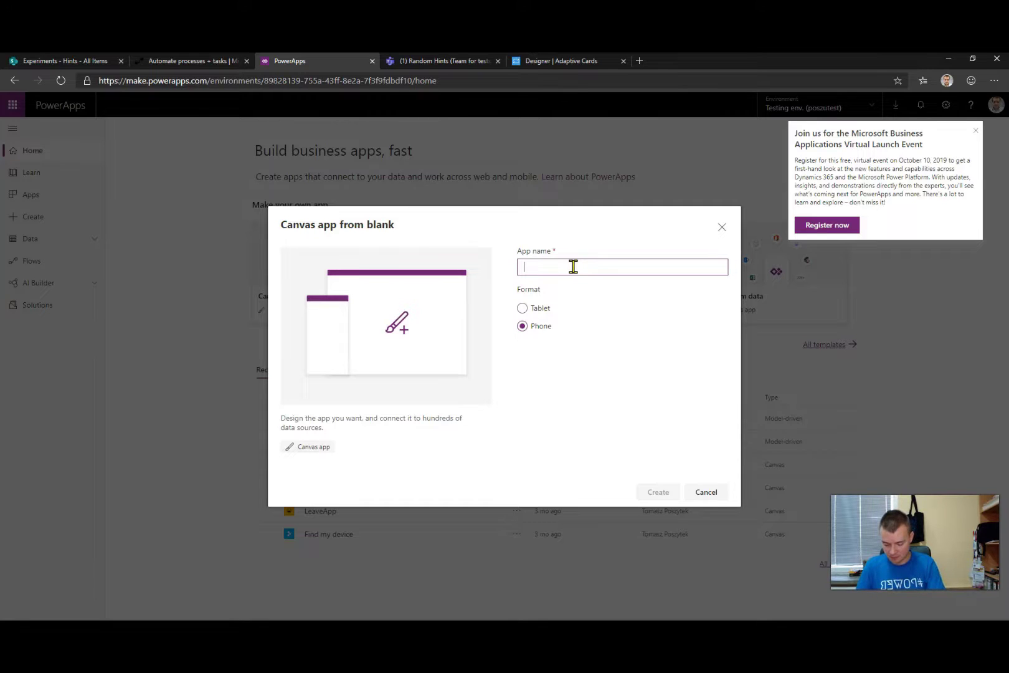
pyautogui.write('Submit a hint')
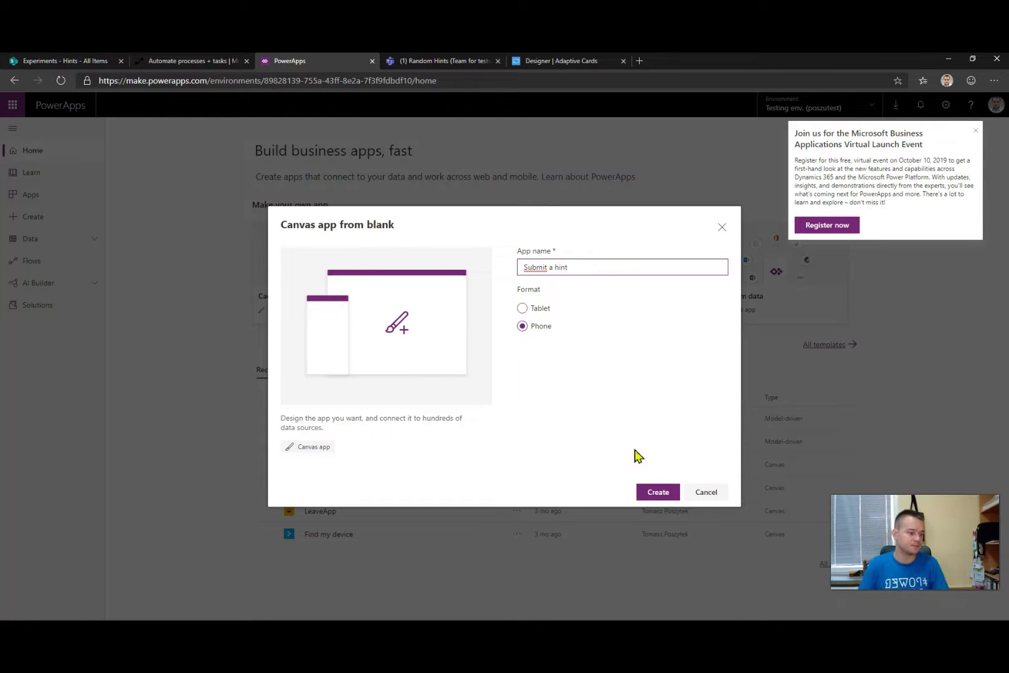
pyautogui.click(668, 496)
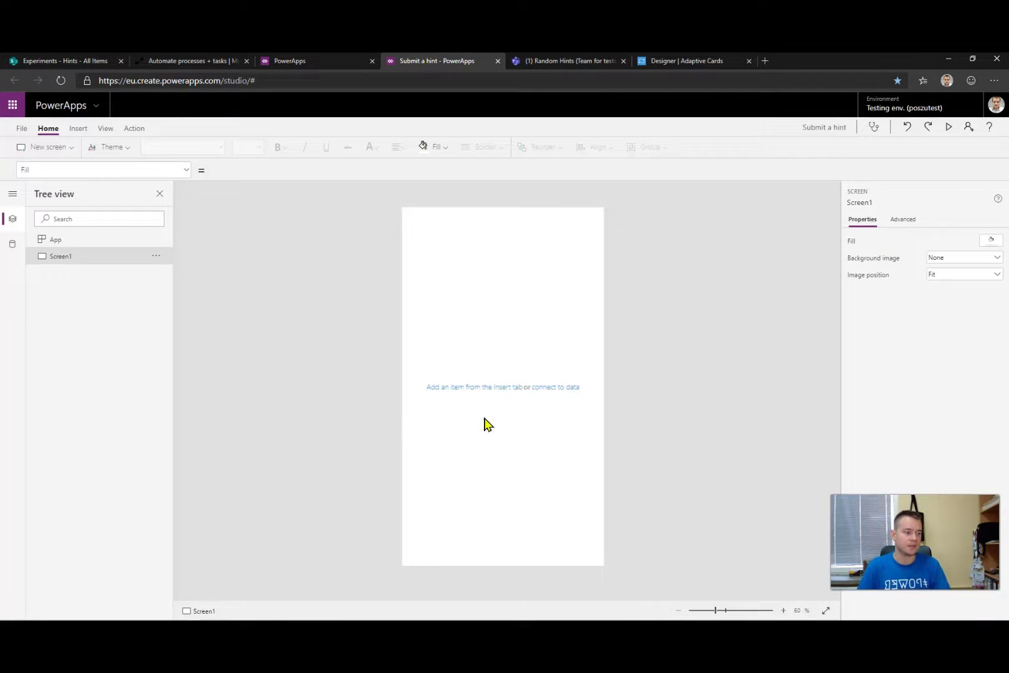
# Insert an edit form on the blank screen of the app
pyautogui.click(83, 134)
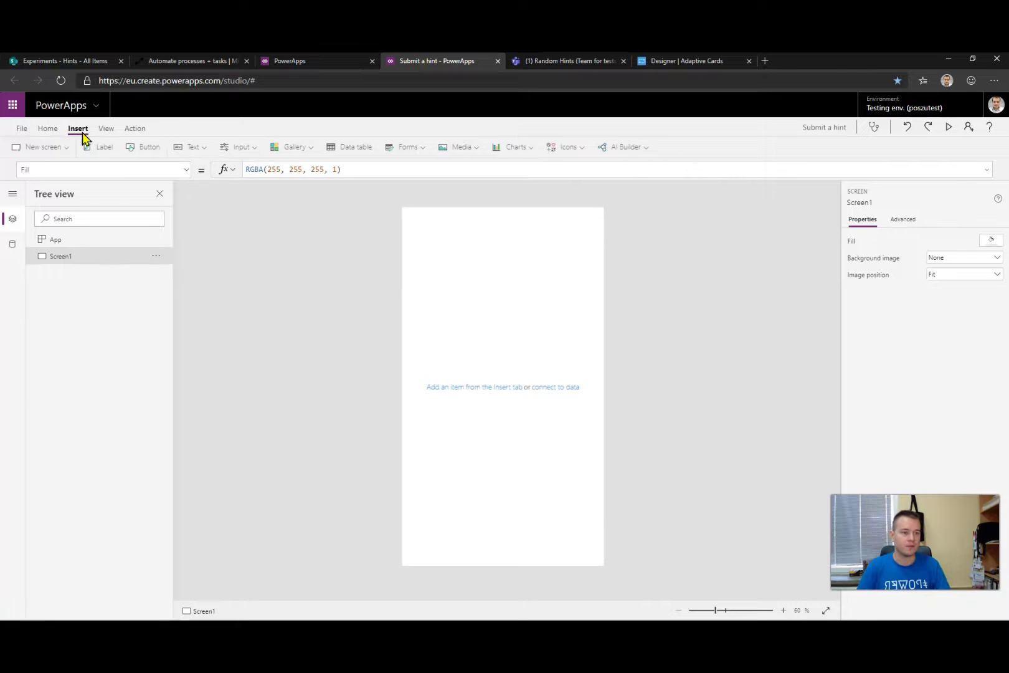
pyautogui.click(421, 149)
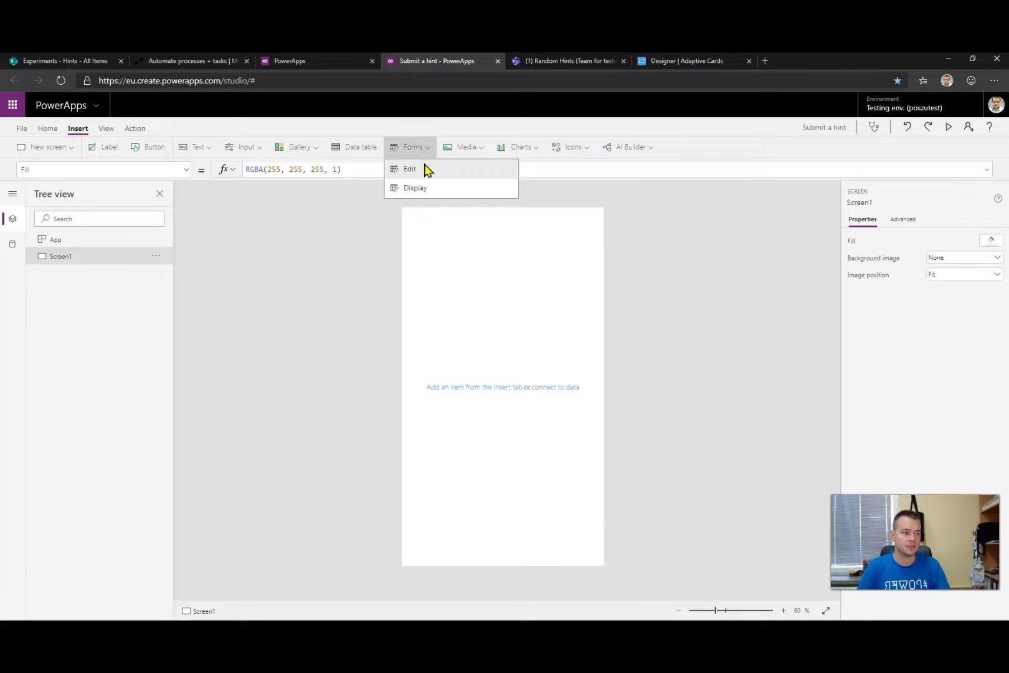
pyautogui.click(425, 170)
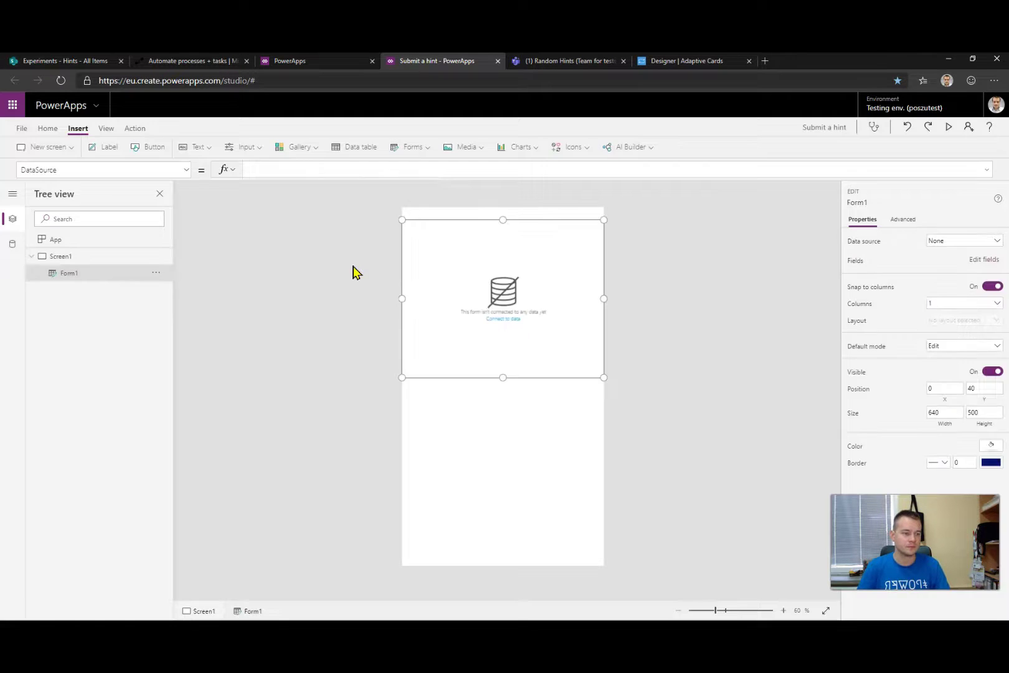
# Add a direct cloud SharePoint connection to the app and connect the Hints list from the Experiments site
pyautogui.click(12, 245)
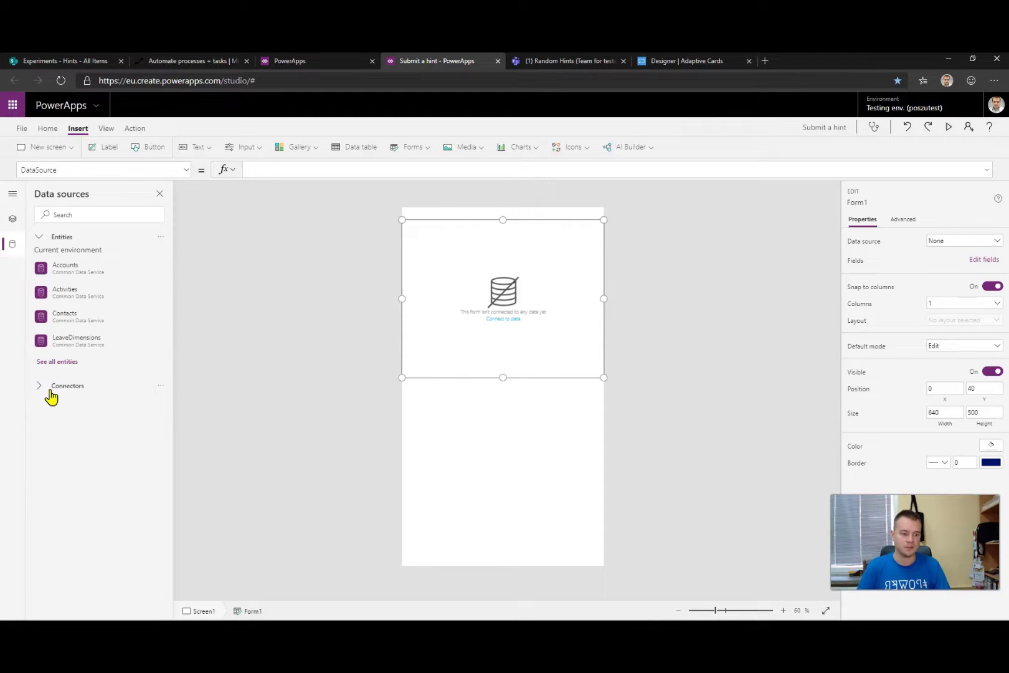
pyautogui.click(50, 388)
pyautogui.click(128, 608)
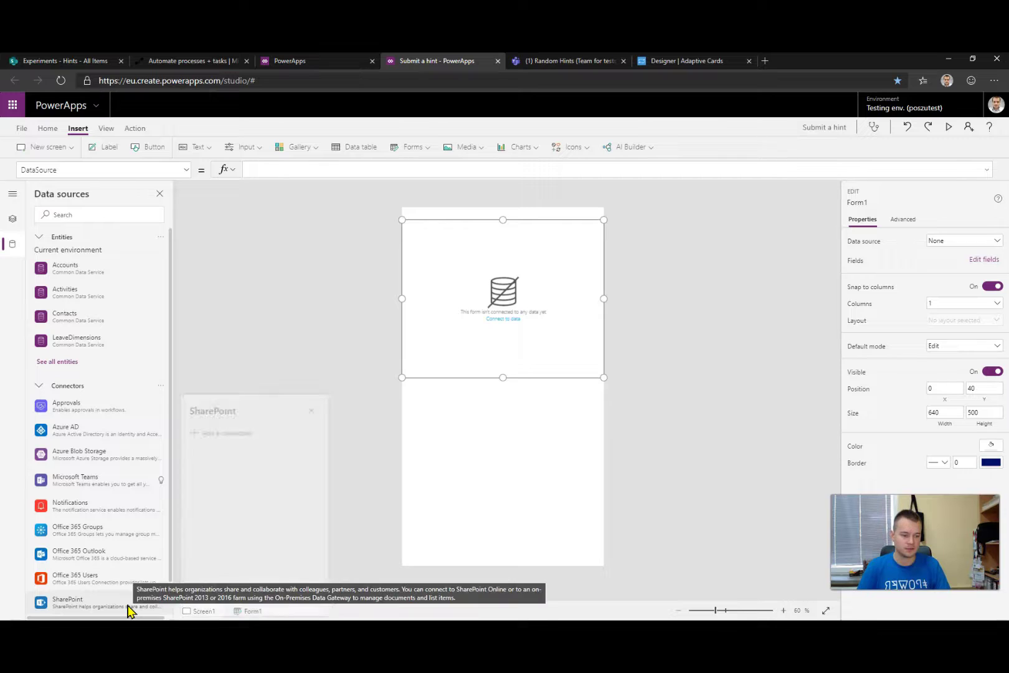
pyautogui.click(231, 440)
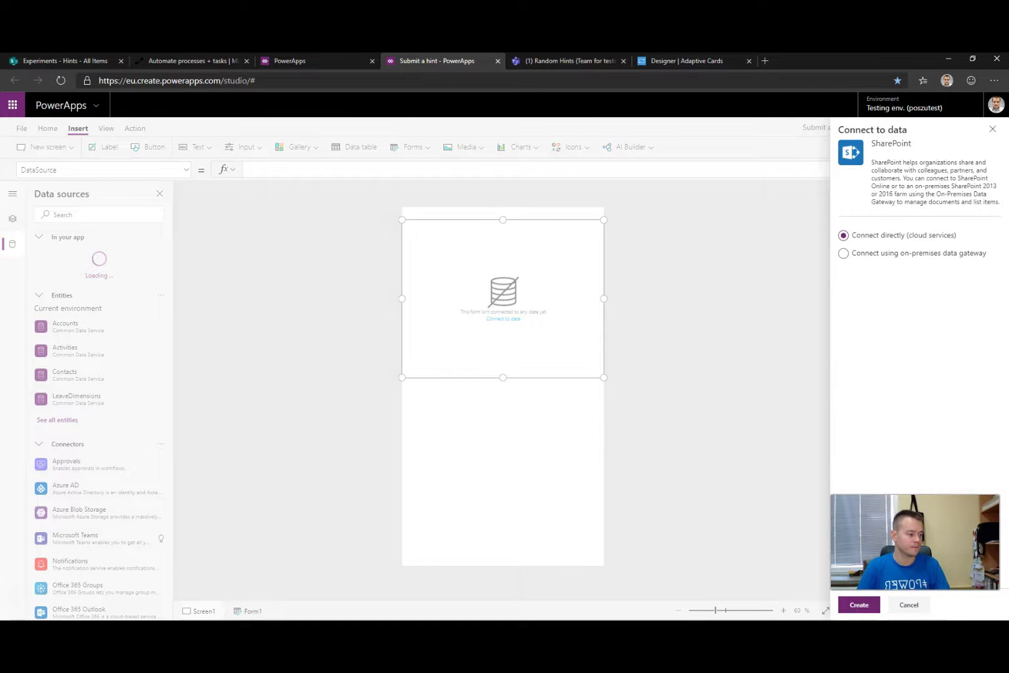
pyautogui.click(859, 606)
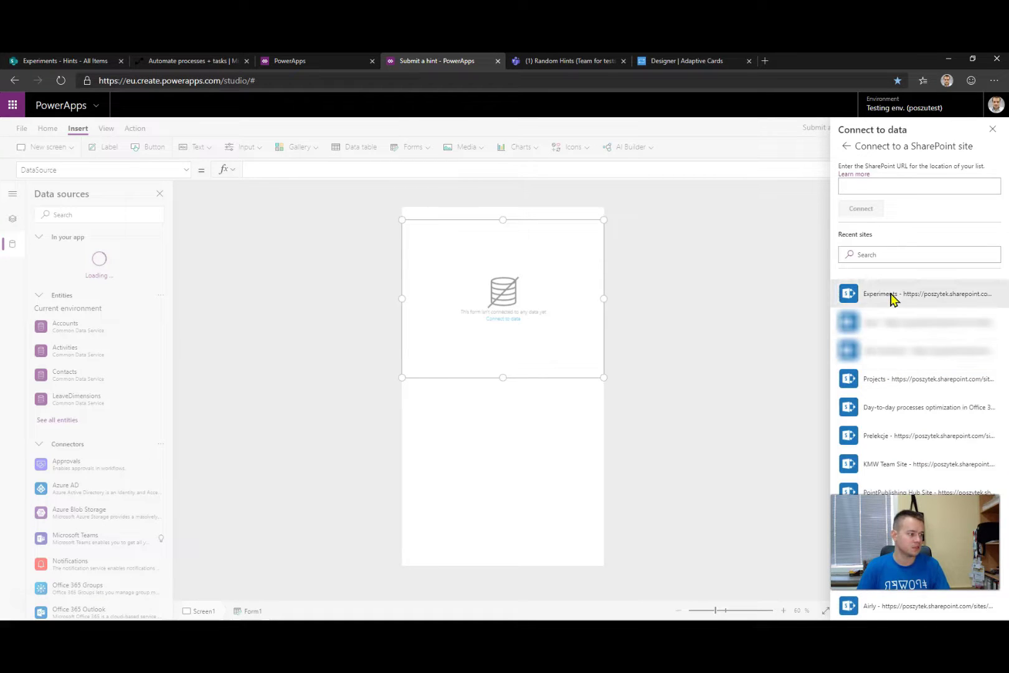
pyautogui.click(893, 299)
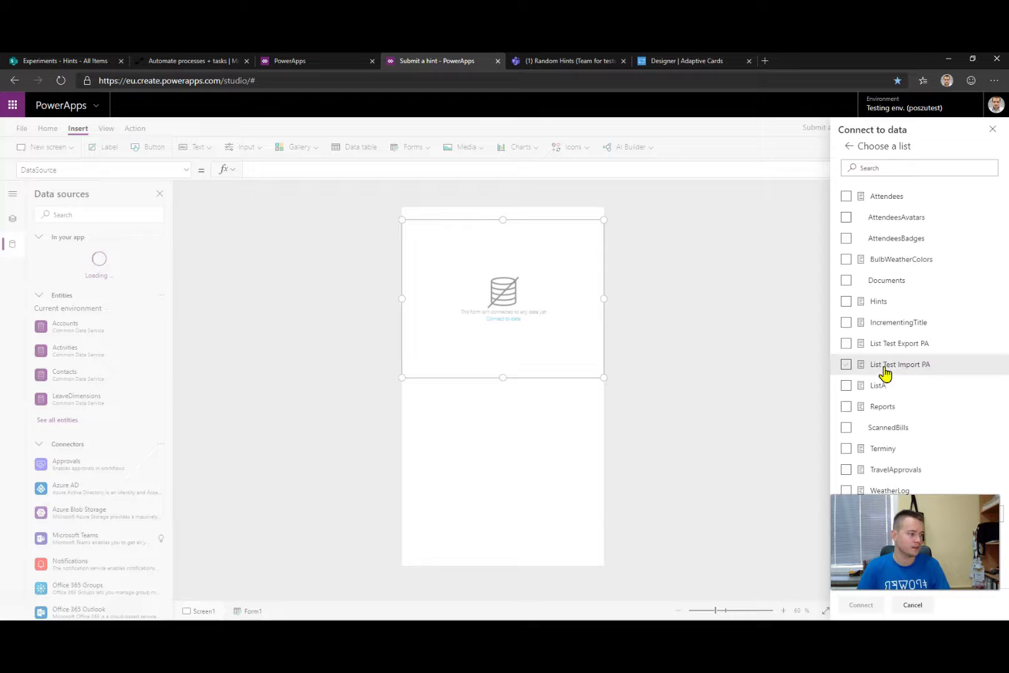
pyautogui.click(877, 303)
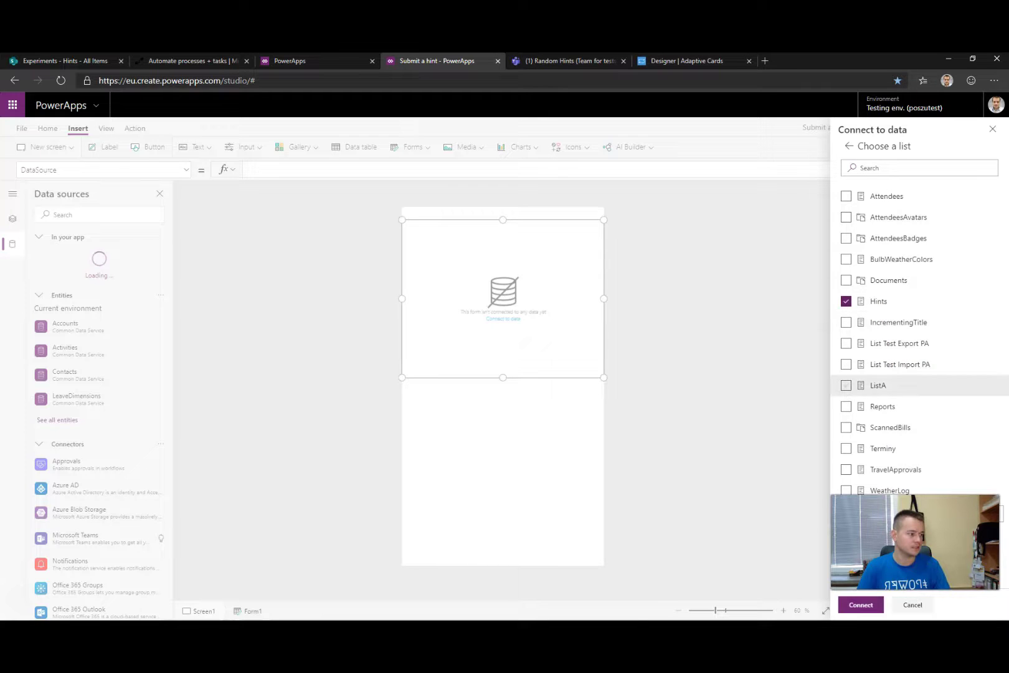
pyautogui.click(861, 605)
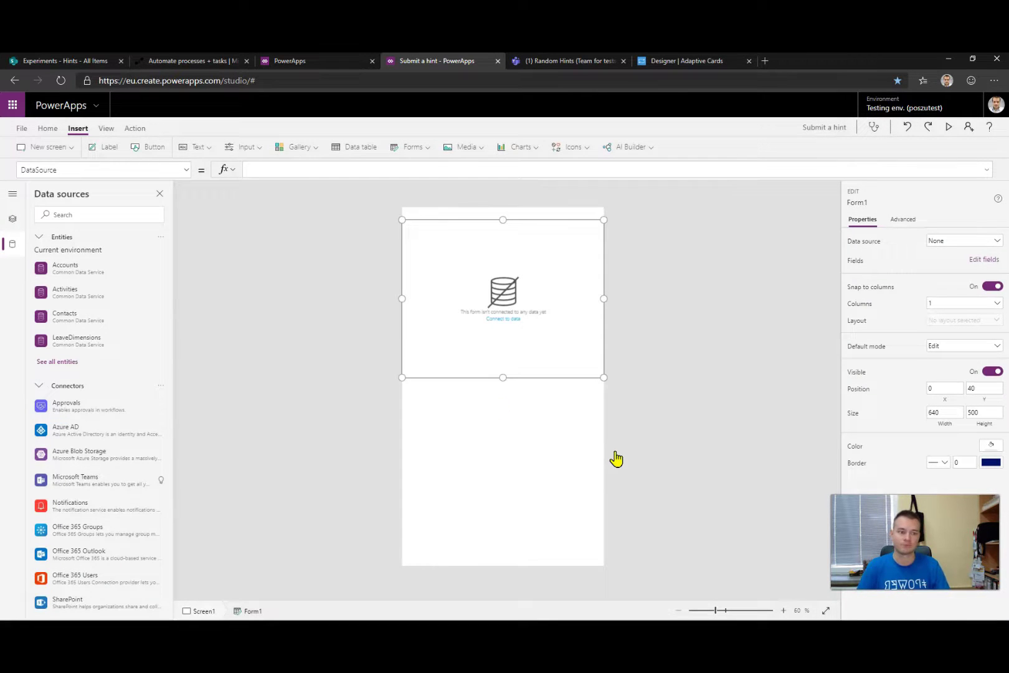
# Set the edit form's data source to the Hints list and look through the form's fields
pyautogui.click(12, 219)
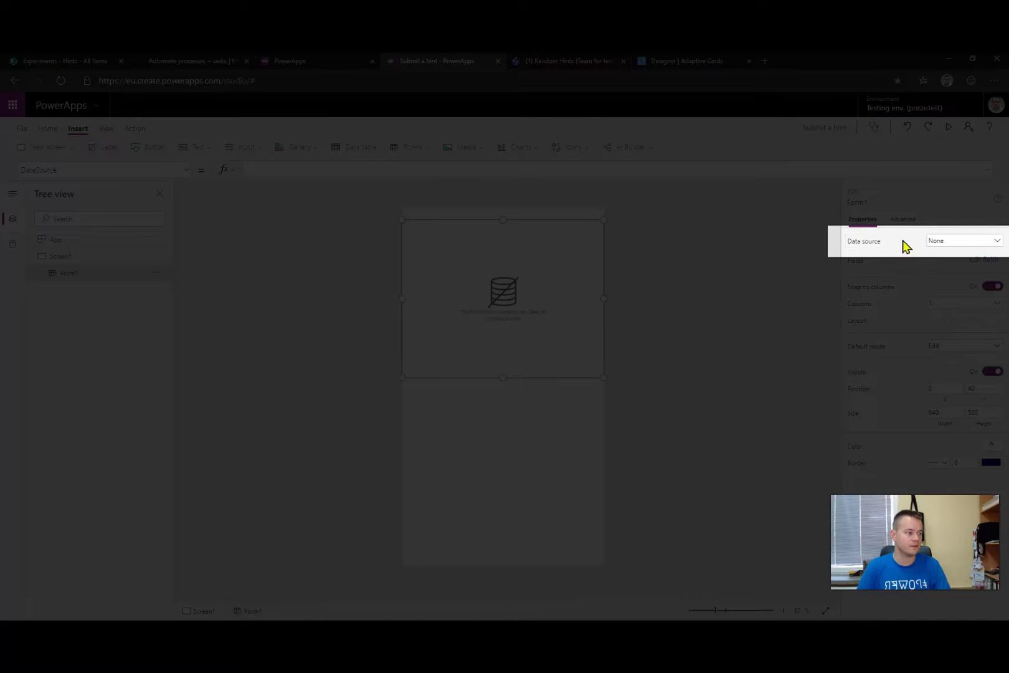
pyautogui.click(945, 243)
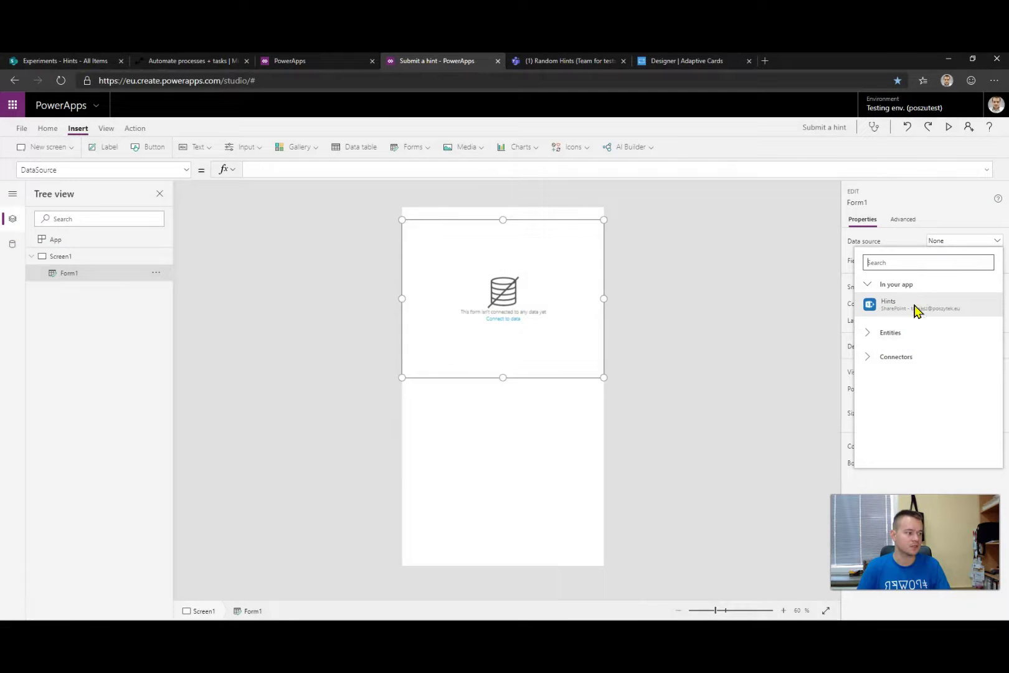
pyautogui.click(916, 310)
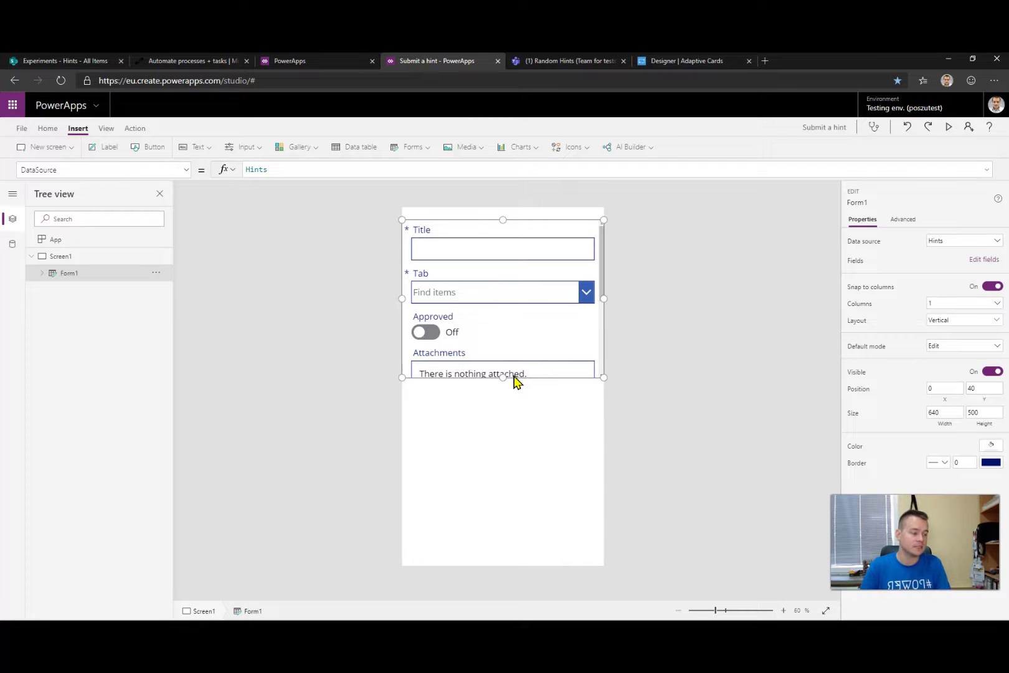
pyautogui.scroll(-1, 511, 323)
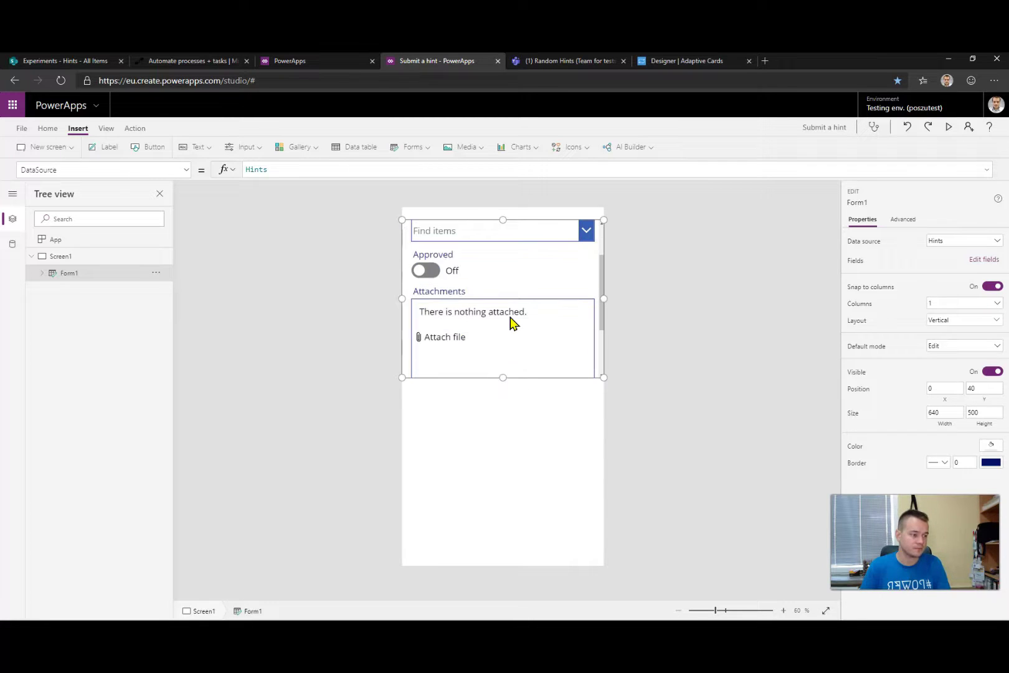
pyautogui.scroll(1, 511, 322)
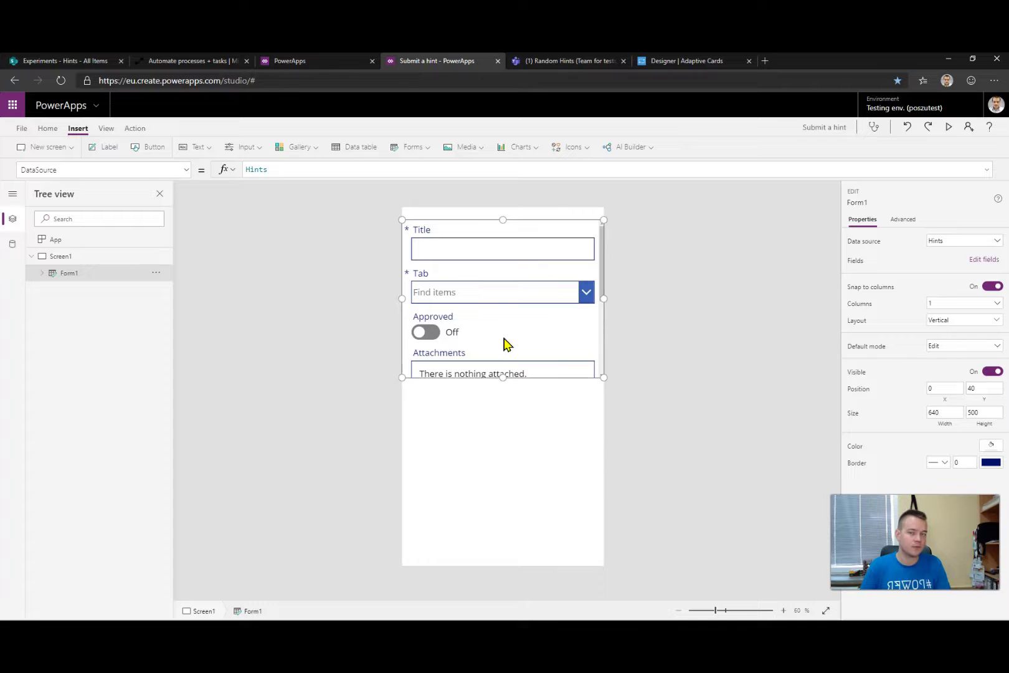
# Remove the Approved and Attachments fields from the edit form
pyautogui.click(983, 260)
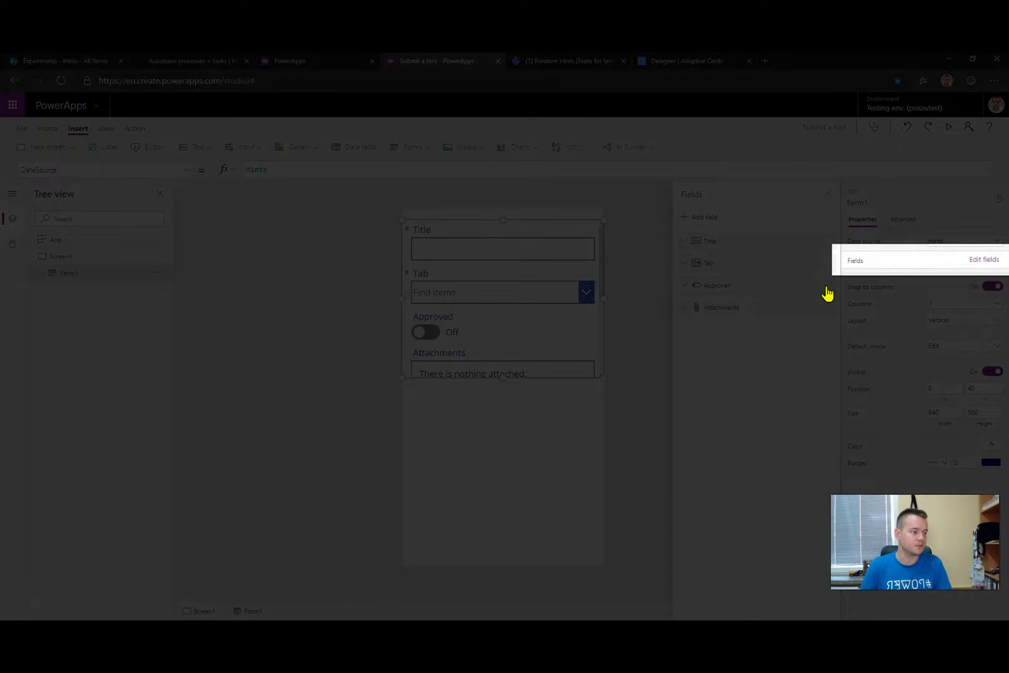
pyautogui.click(829, 290)
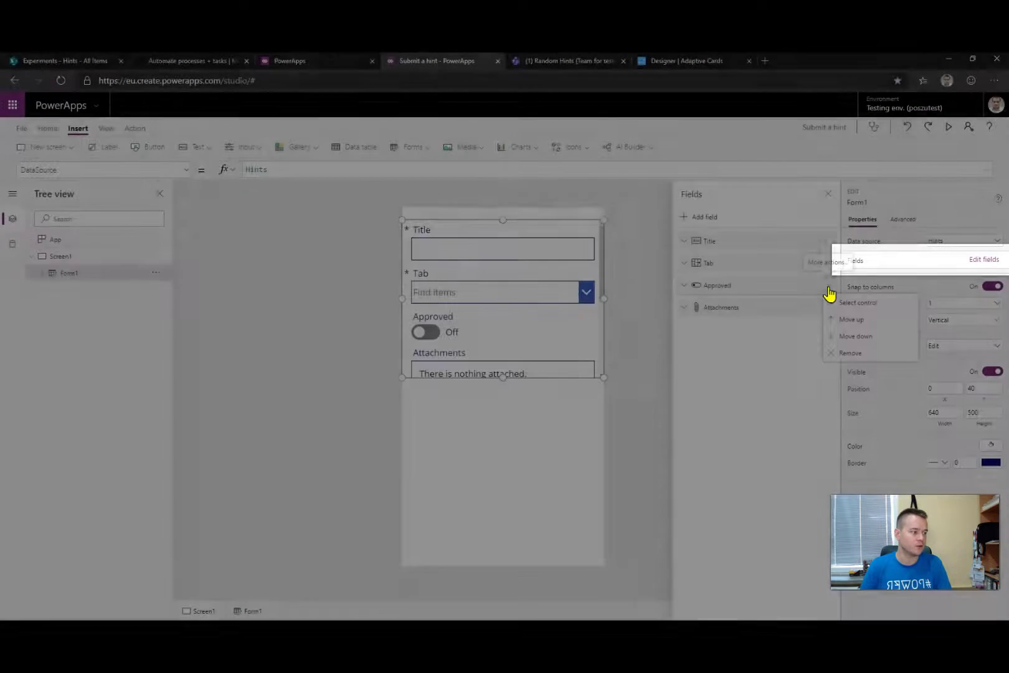
pyautogui.click(804, 315)
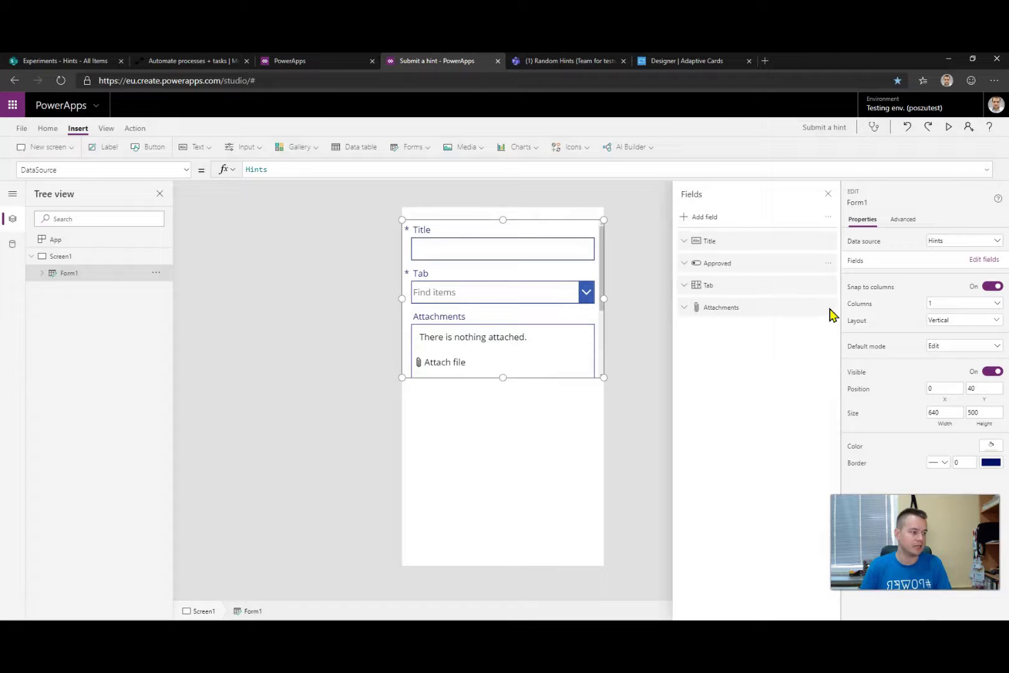
pyautogui.click(828, 286)
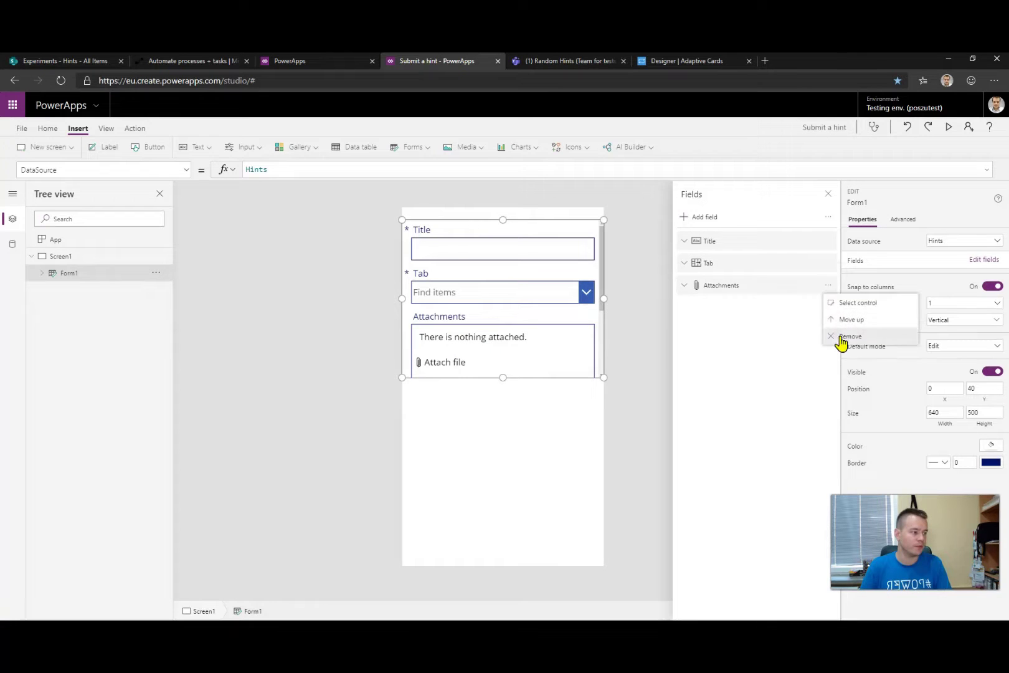
pyautogui.click(842, 337)
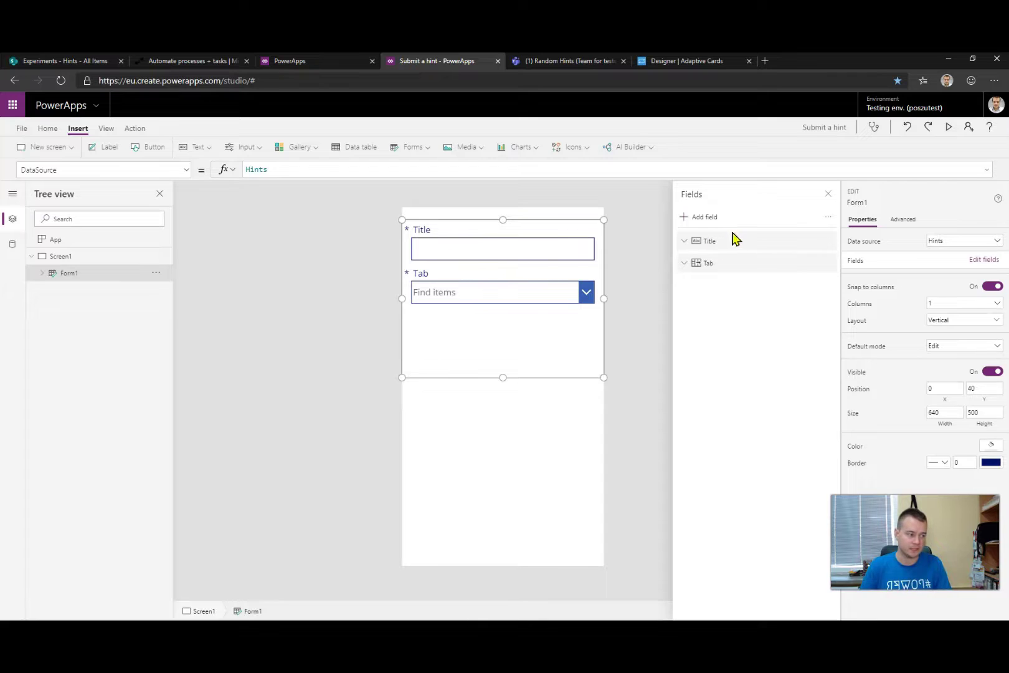
# Change the Title field's control type to Edit multi-line text and close the field settings
pyautogui.click(750, 246)
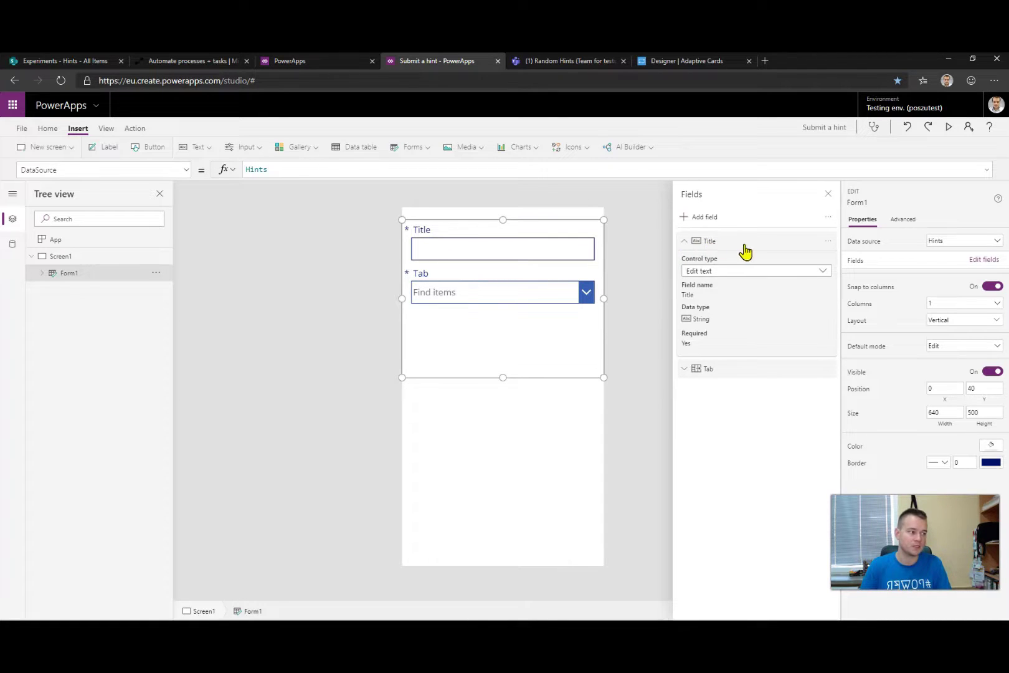
pyautogui.click(696, 280)
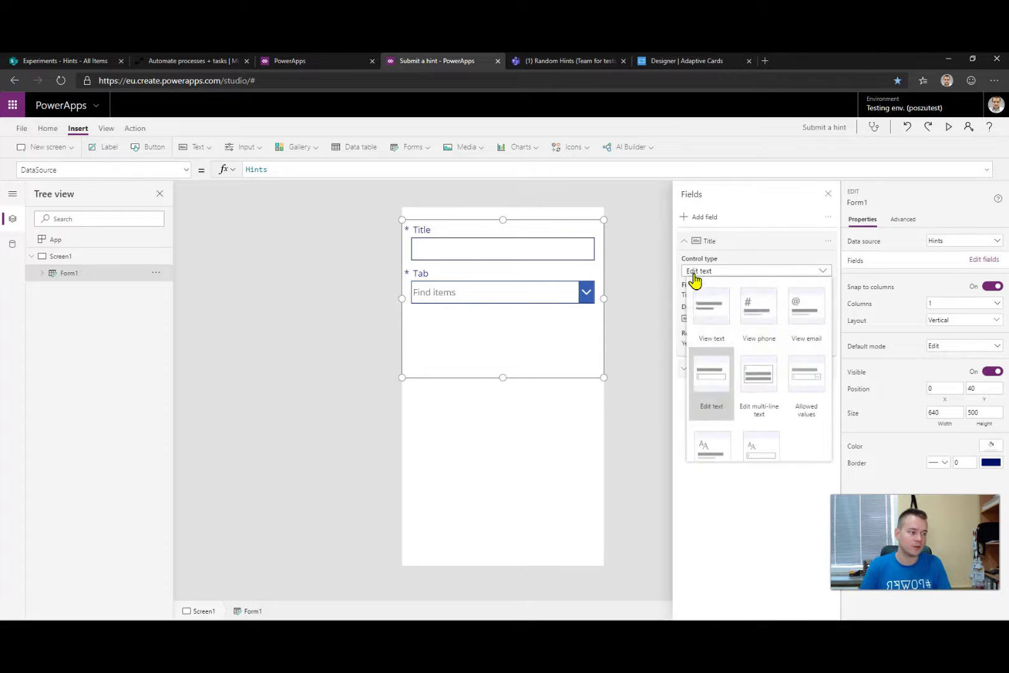
pyautogui.click(758, 394)
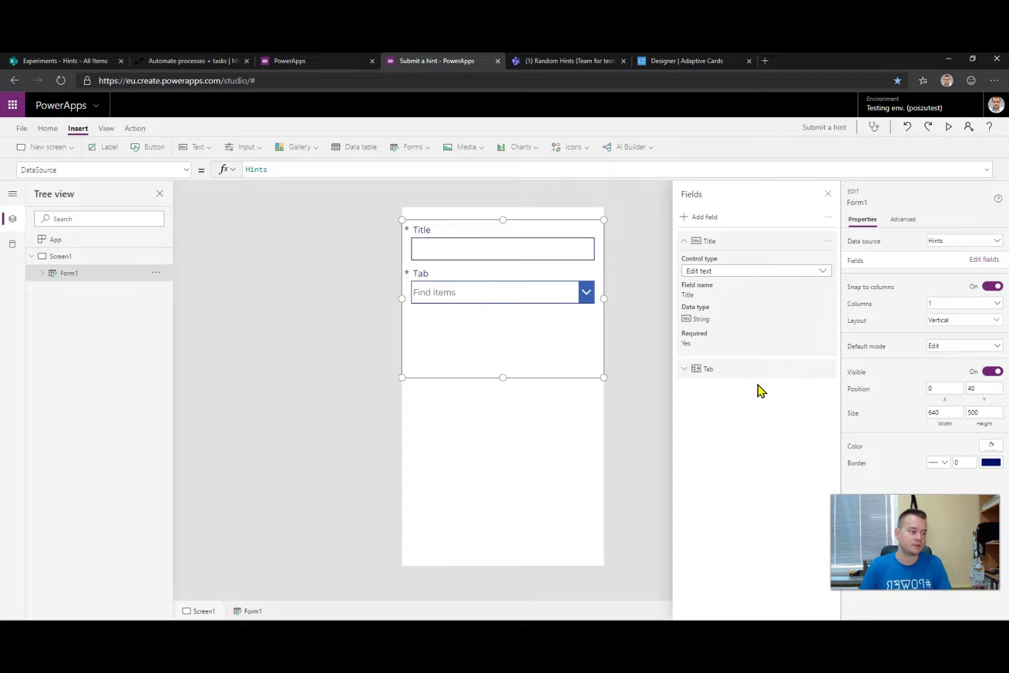
pyautogui.click(828, 195)
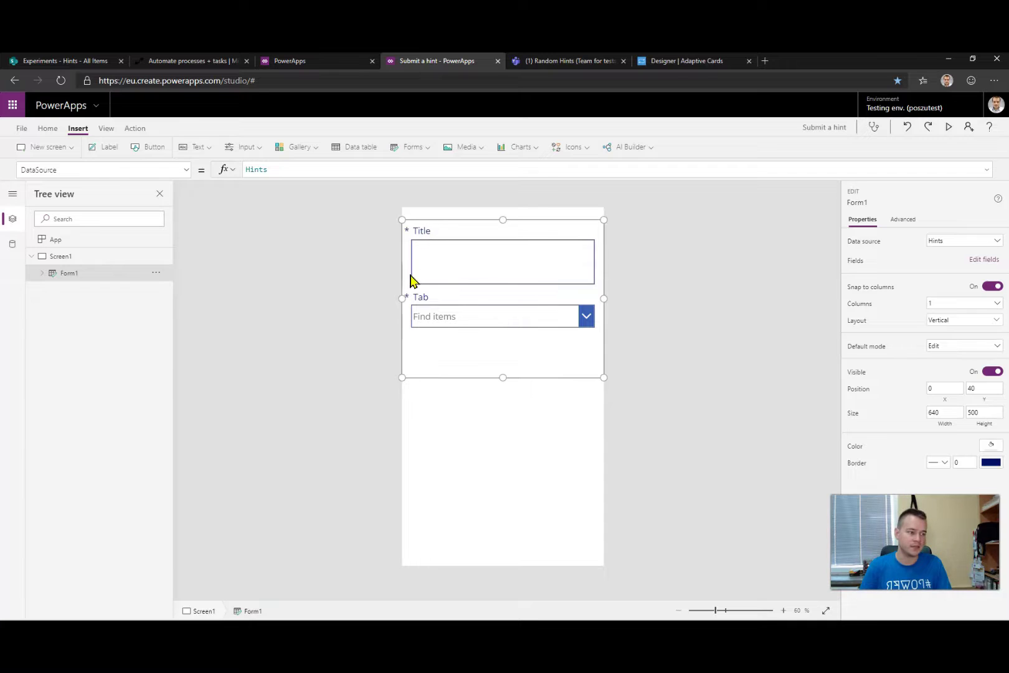
pyautogui.click(446, 267)
pyautogui.click(455, 318)
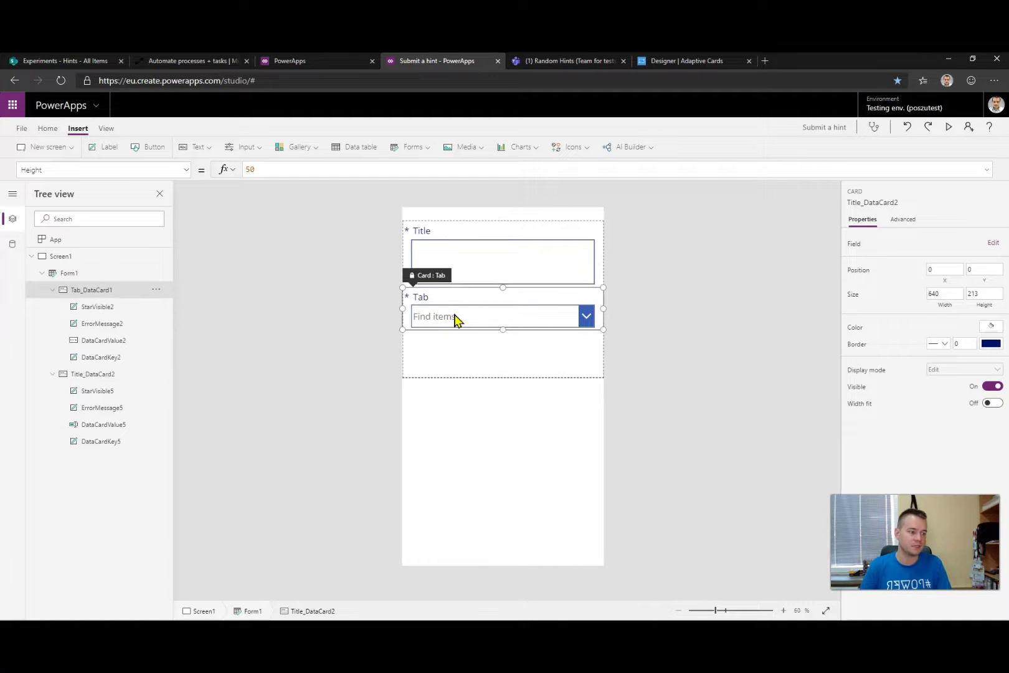
pyautogui.click(489, 265)
pyautogui.click(480, 320)
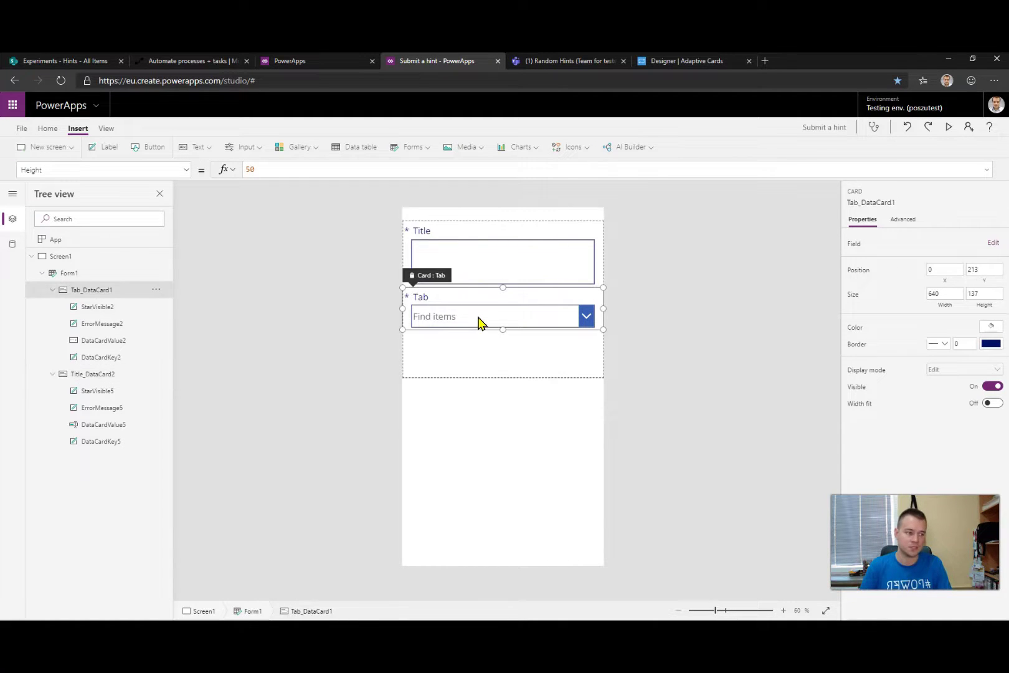
pyautogui.click(515, 269)
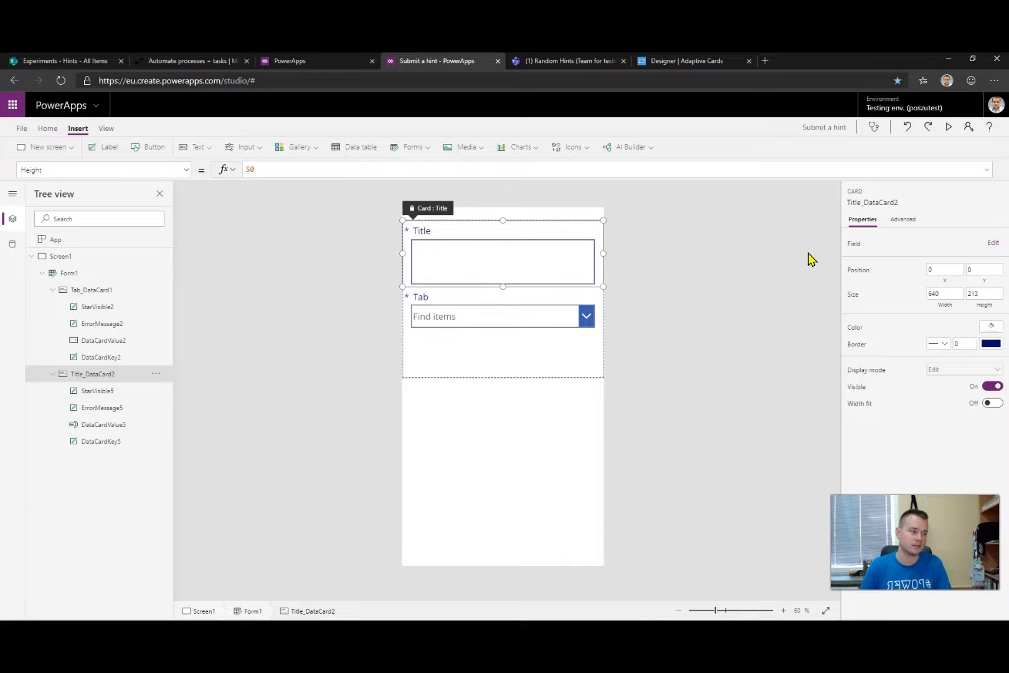
pyautogui.click(672, 255)
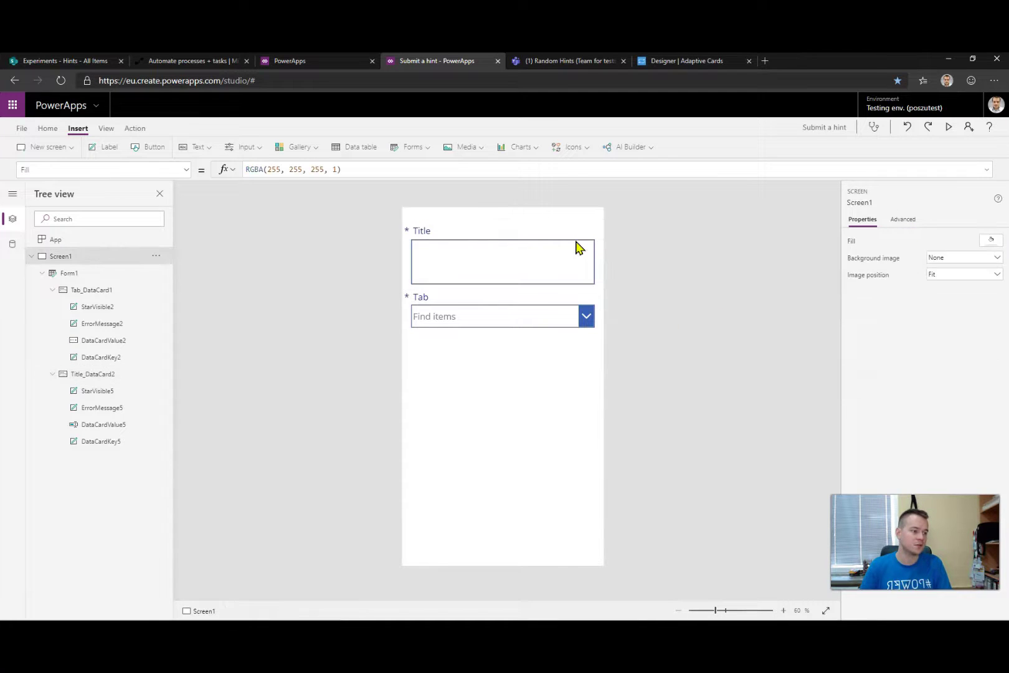
# Unlock the Title card's properties and set its display name to "Write down your hint"
pyautogui.click(533, 259)
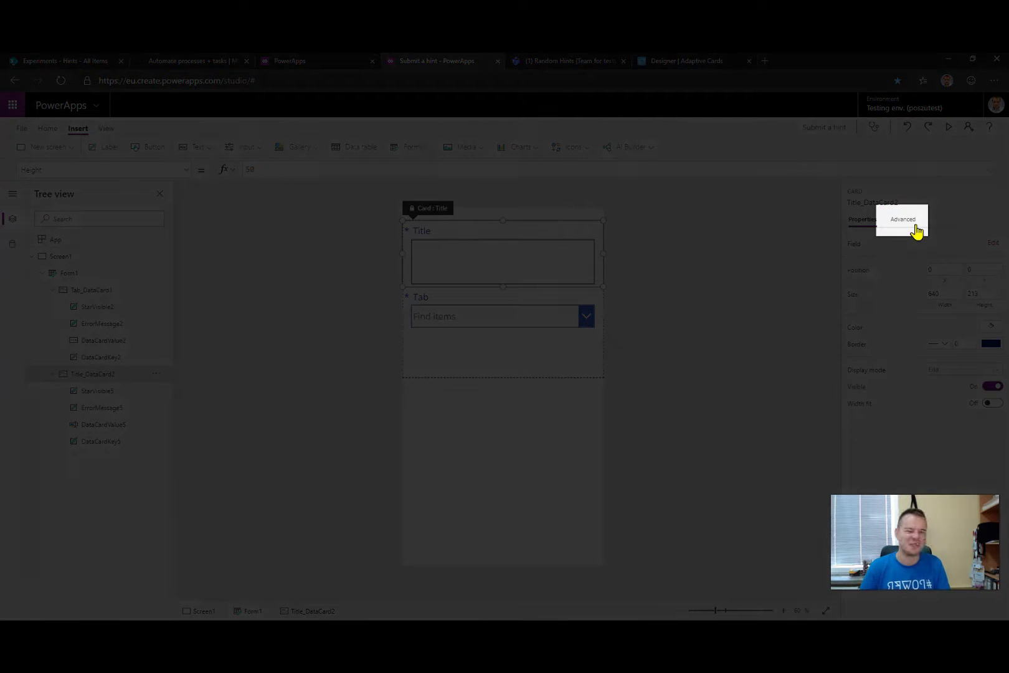
pyautogui.click(903, 219)
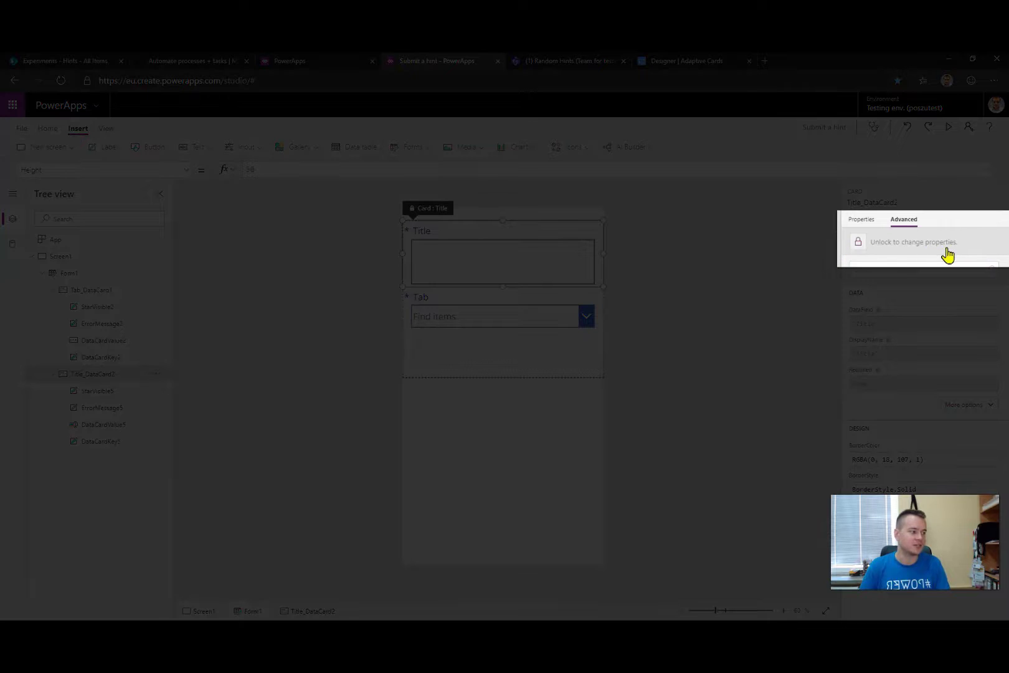
pyautogui.click(862, 248)
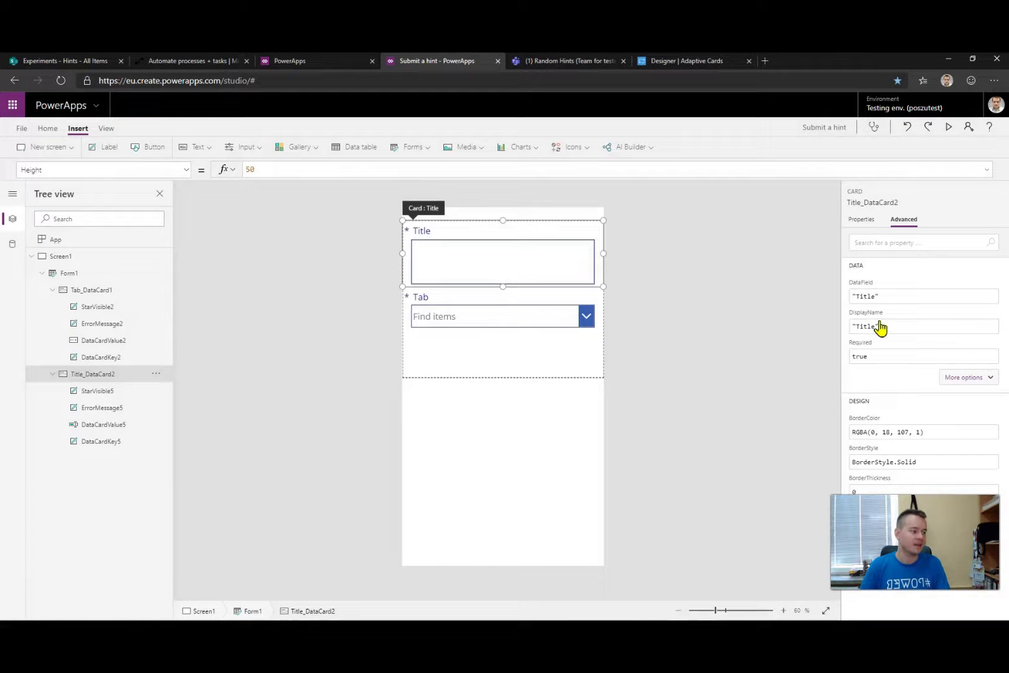
pyautogui.click(869, 329)
pyautogui.doubleClick(868, 329)
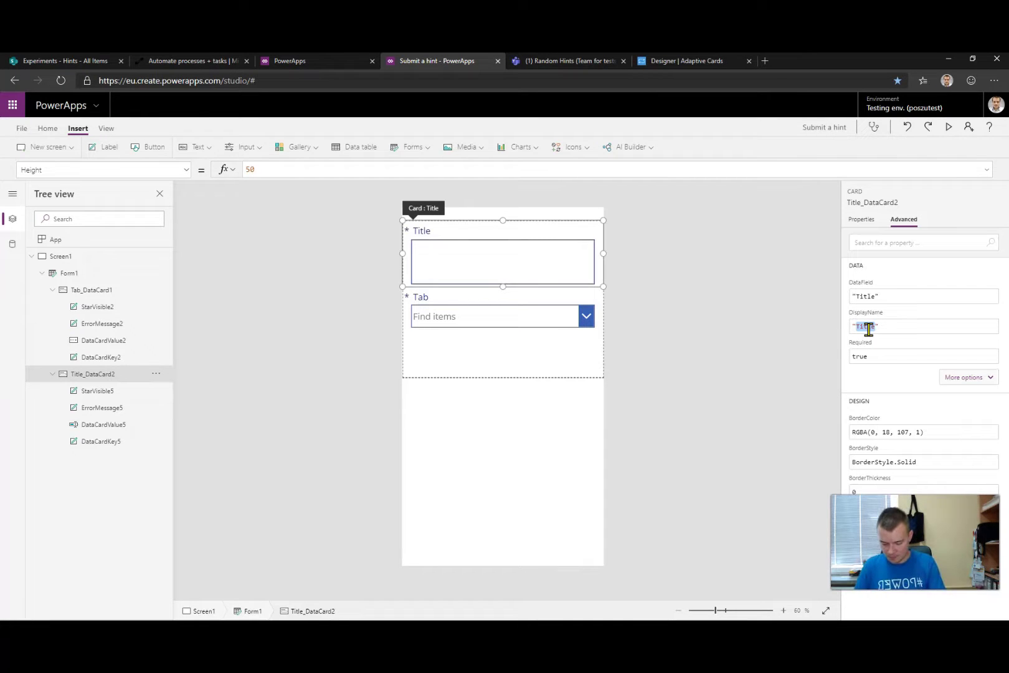
pyautogui.write('Wrtie')
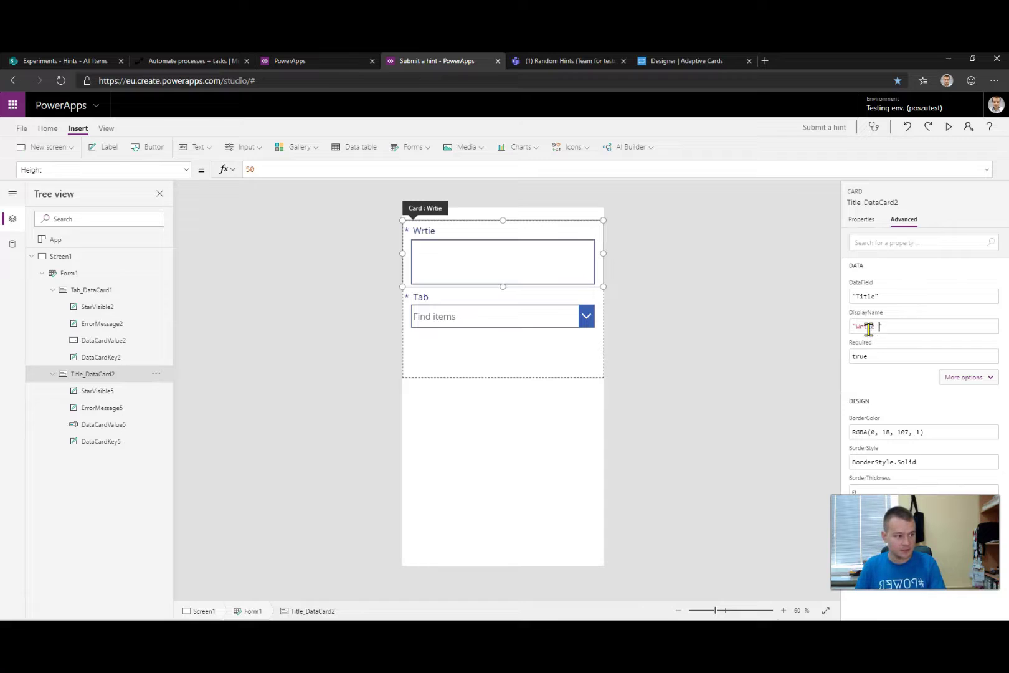
pyautogui.press('BackSpace')
pyautogui.press('BackSpace')
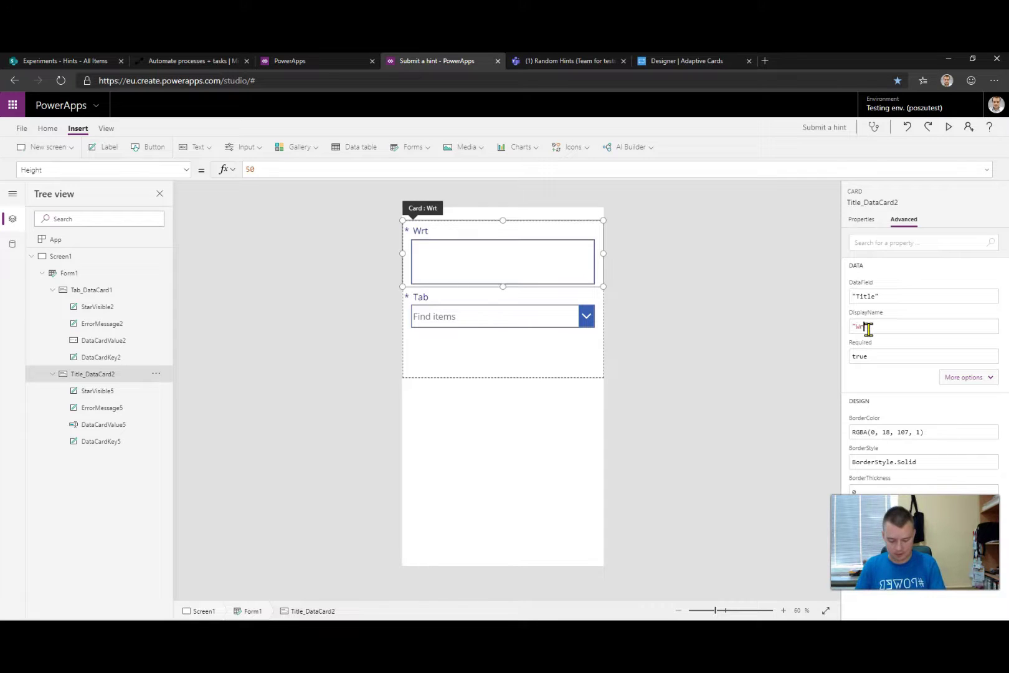
pyautogui.write('ite down your hi')
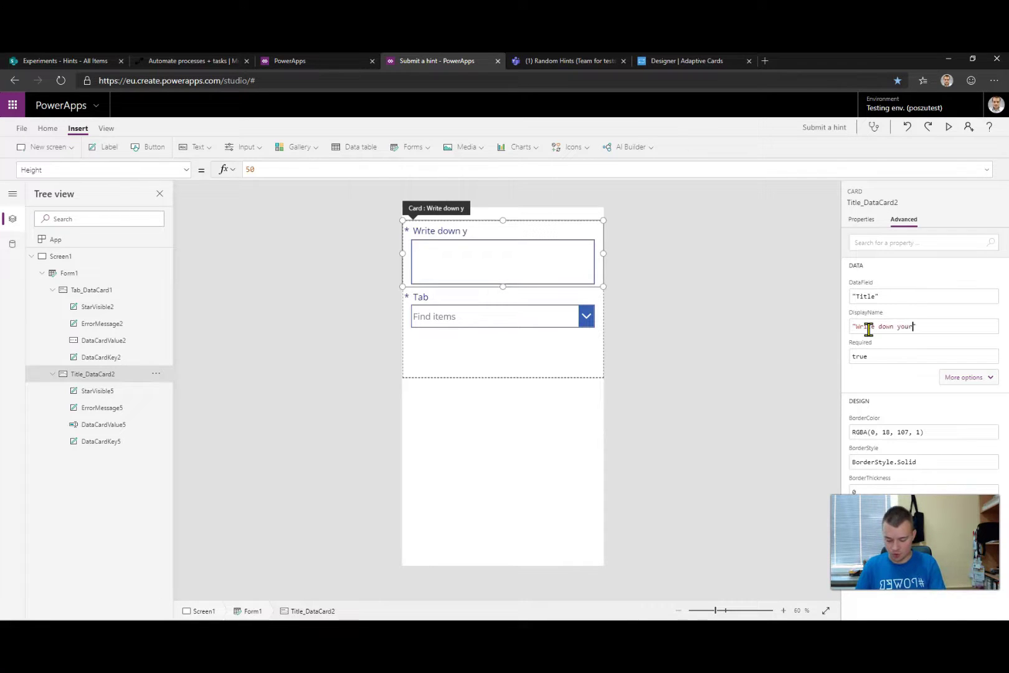
pyautogui.write('nt')
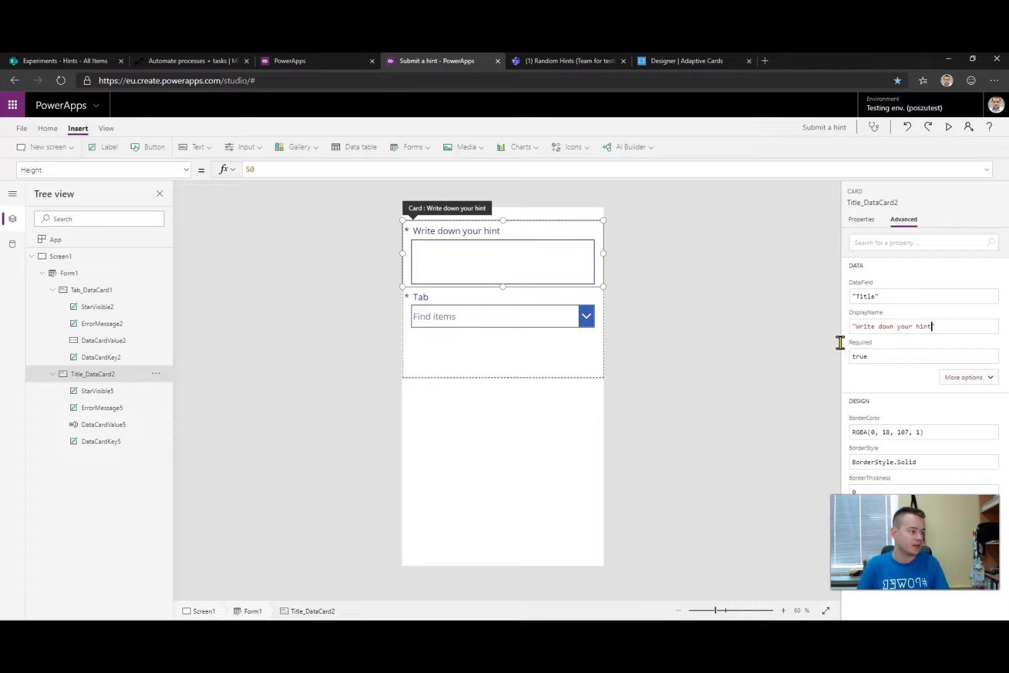
# Unlock the Tab card's properties and set its display name to "Pic a tab"
pyautogui.click(562, 318)
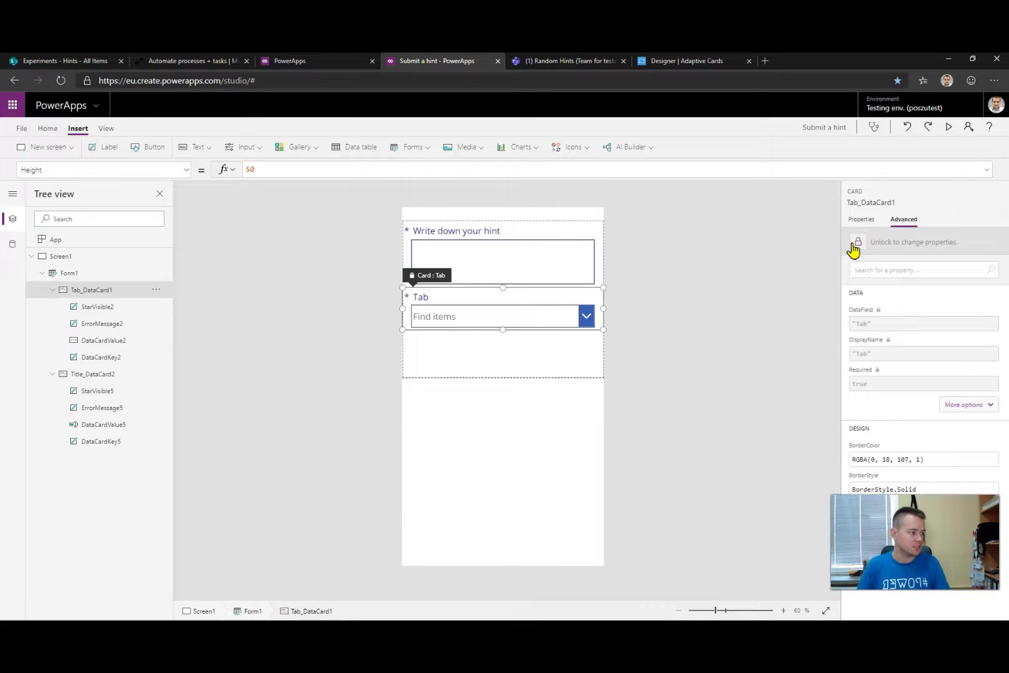
pyautogui.click(857, 327)
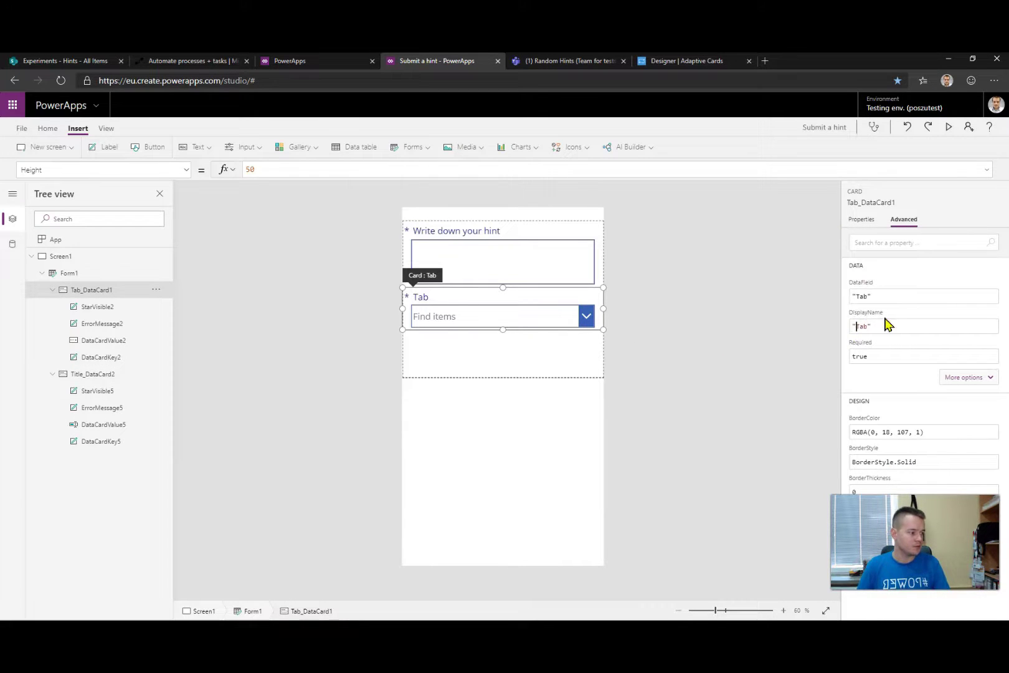
pyautogui.write('Pic a')
pyautogui.press('Delete')
pyautogui.write('t')
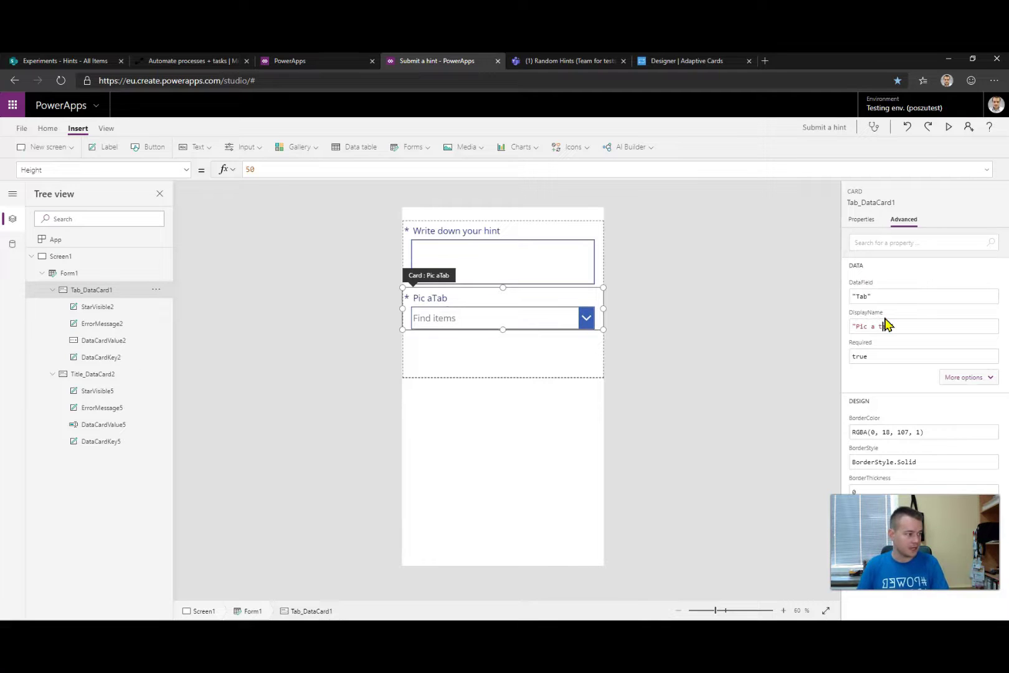
# Shorten the edit form to a height of about 430 and place a new button just below its lower right corner
pyautogui.click(578, 375)
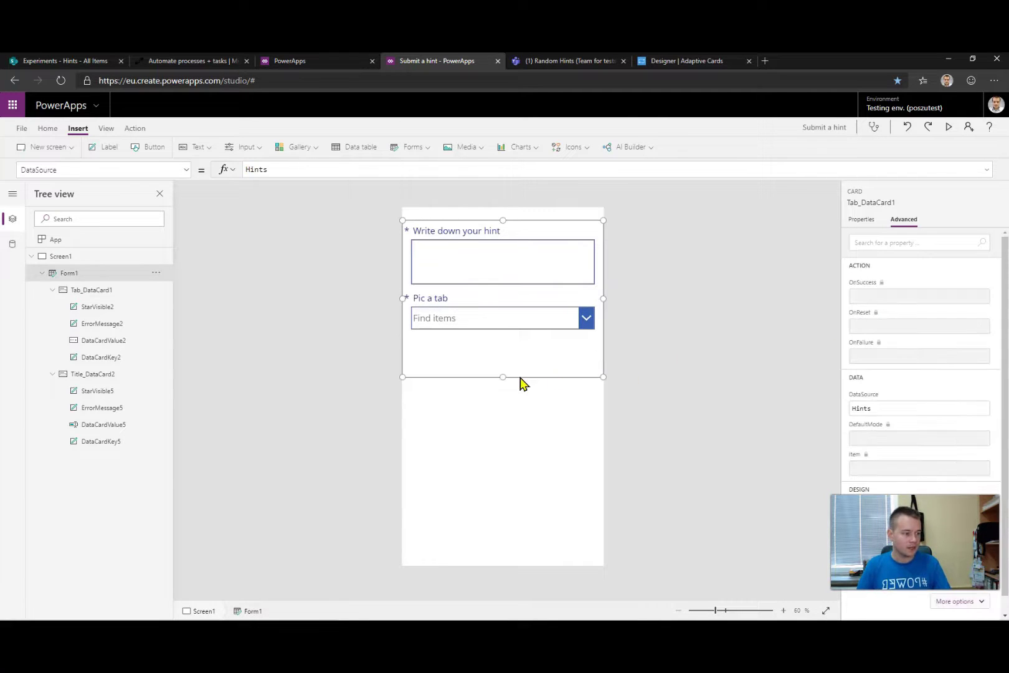
pyautogui.moveTo(502, 375); pyautogui.dragTo(505, 357)
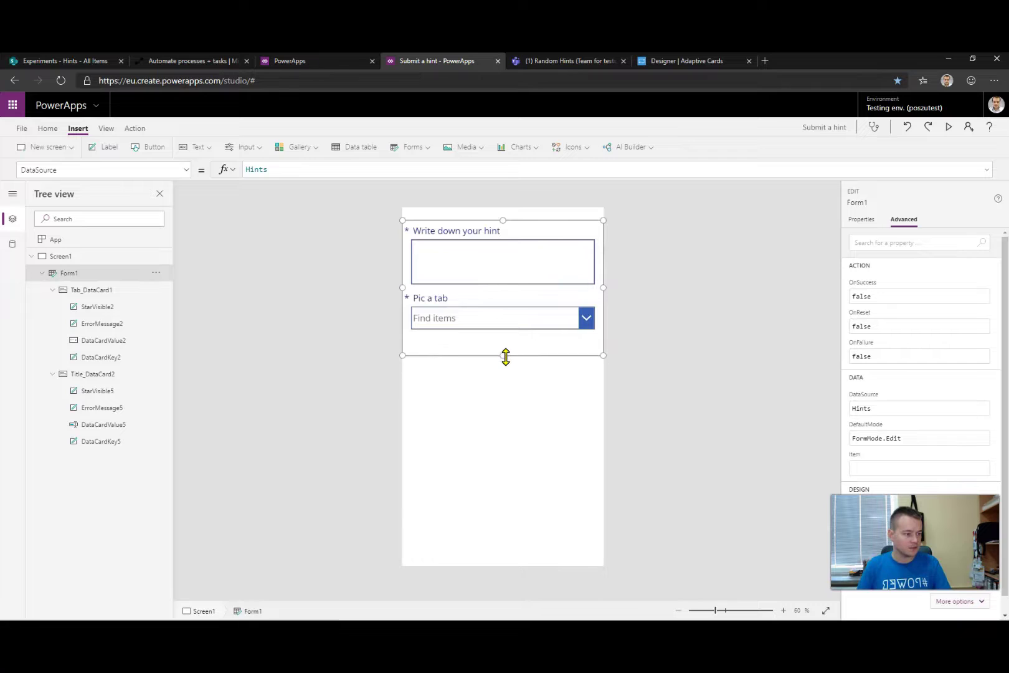
pyautogui.click(151, 147)
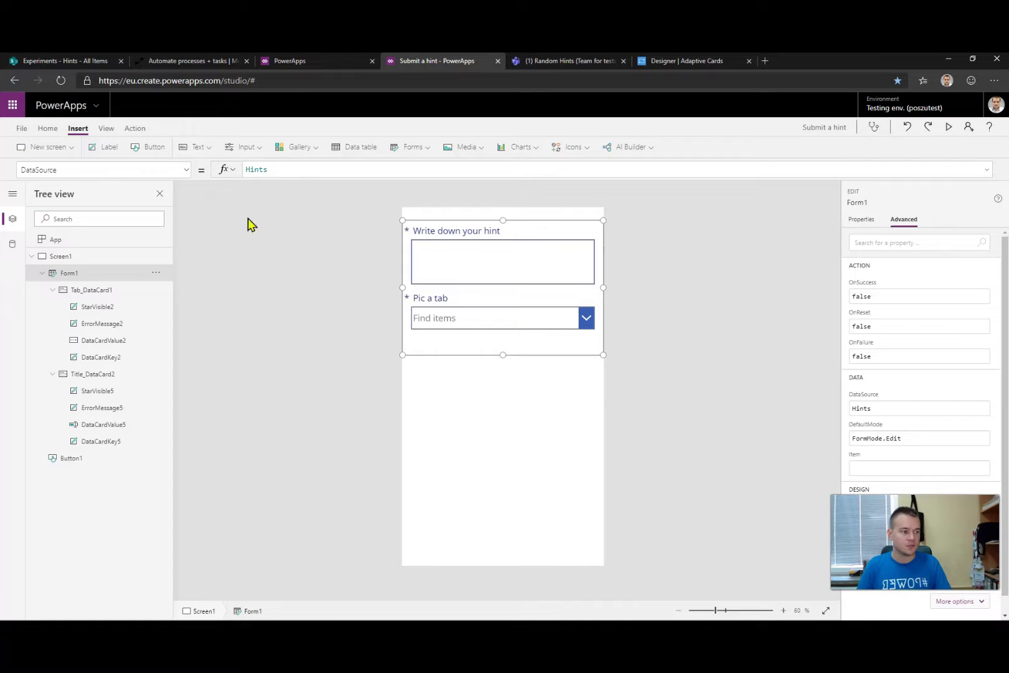
pyautogui.moveTo(484, 237); pyautogui.dragTo(574, 367)
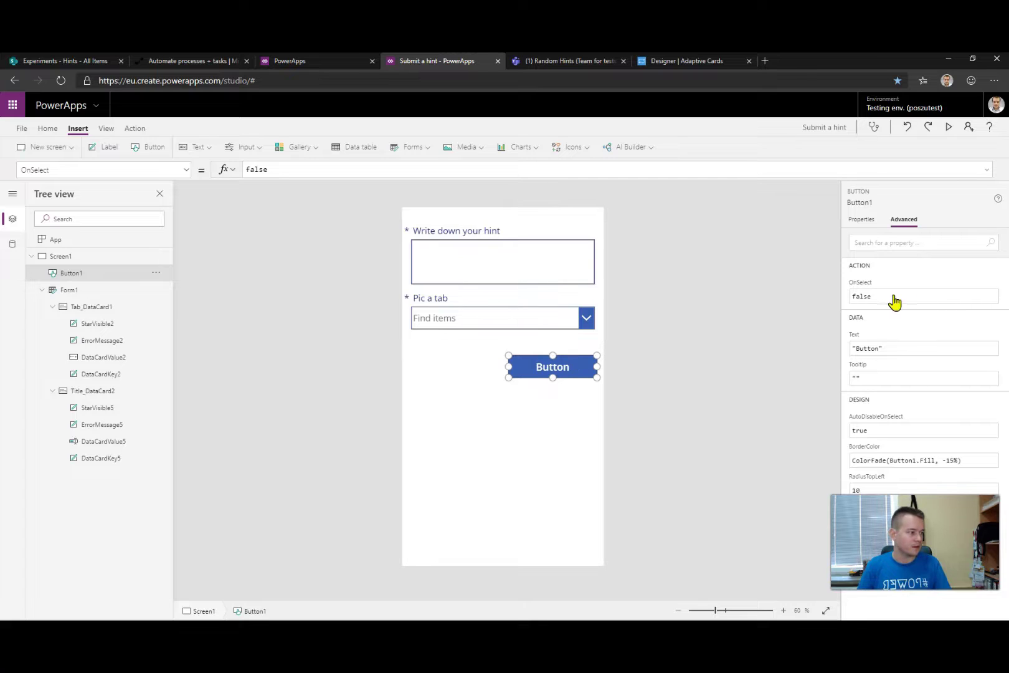
# Set the new button's text to "Submit a hint"
pyautogui.click(864, 346)
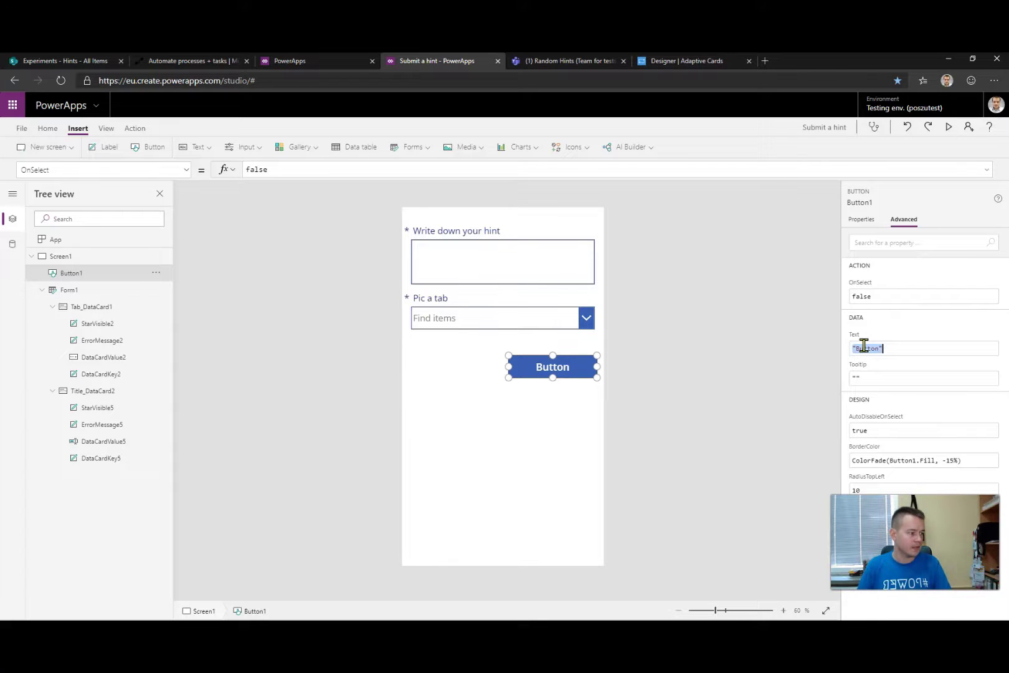
pyautogui.doubleClick(864, 346)
pyautogui.write('Submi t')
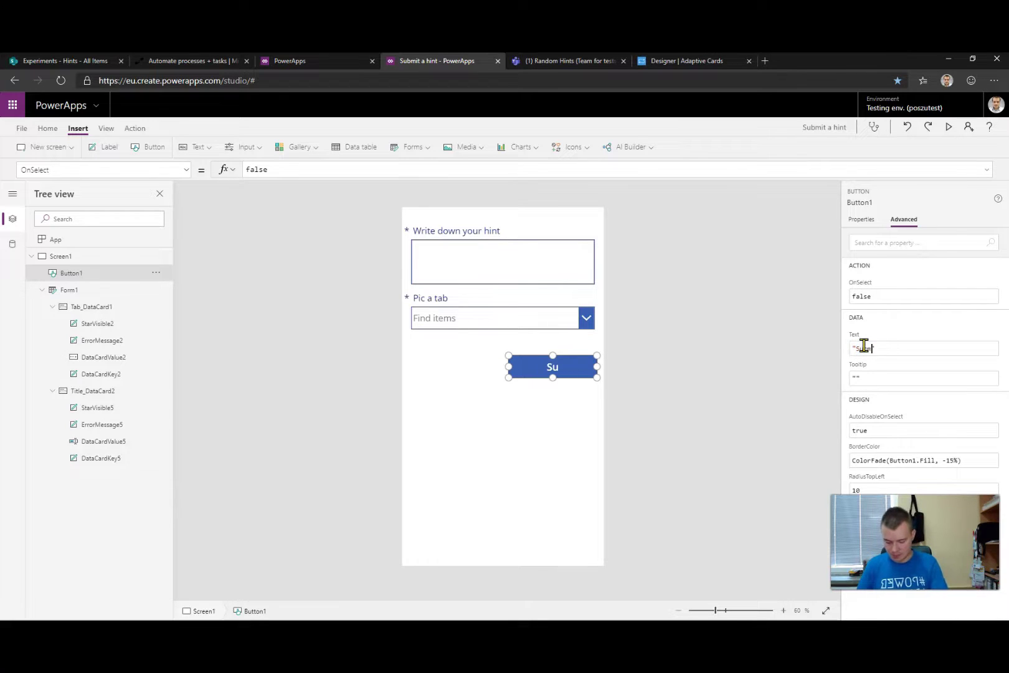
pyautogui.write(' a hint')
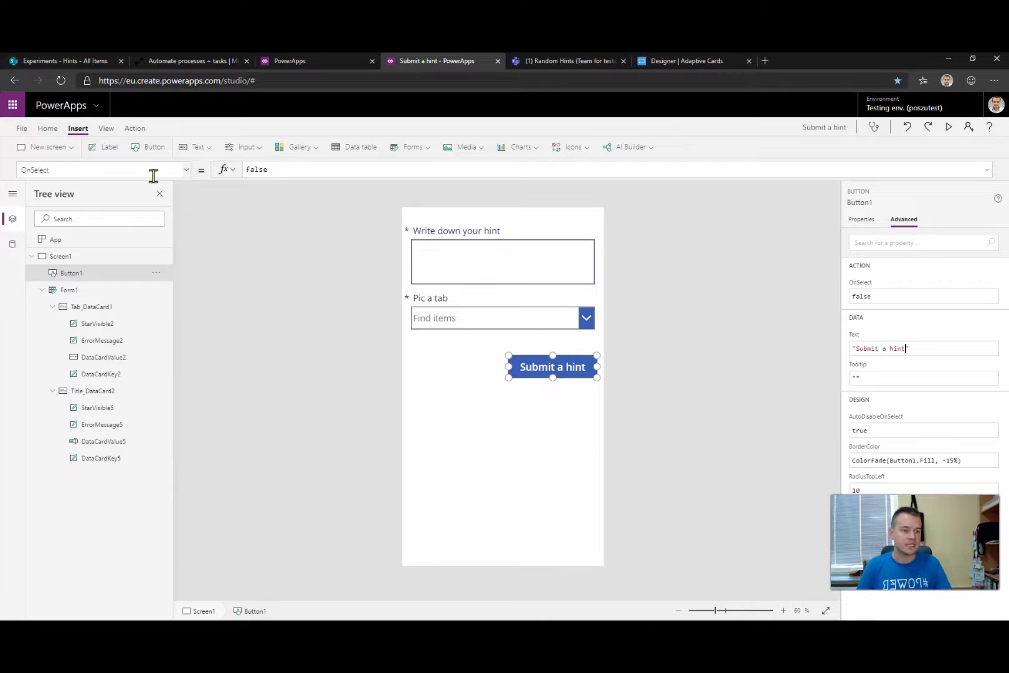
# Set the button's OnSelect formula to SubmitForm(Form1)
pyautogui.hotkey('ctrl', 'a')
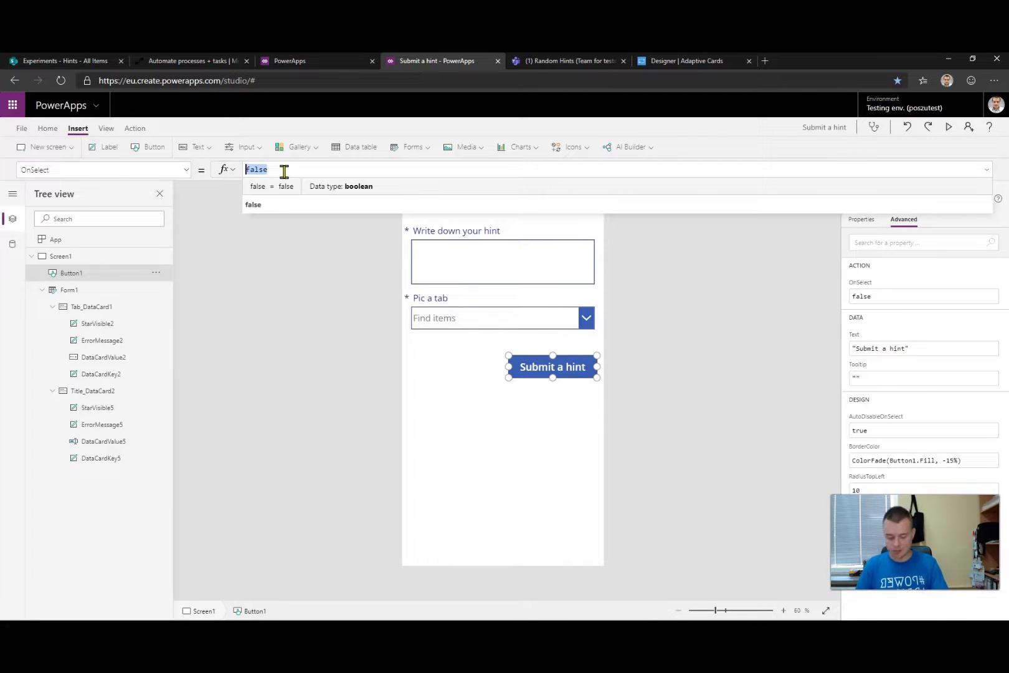
pyautogui.write('SubmitForm(')
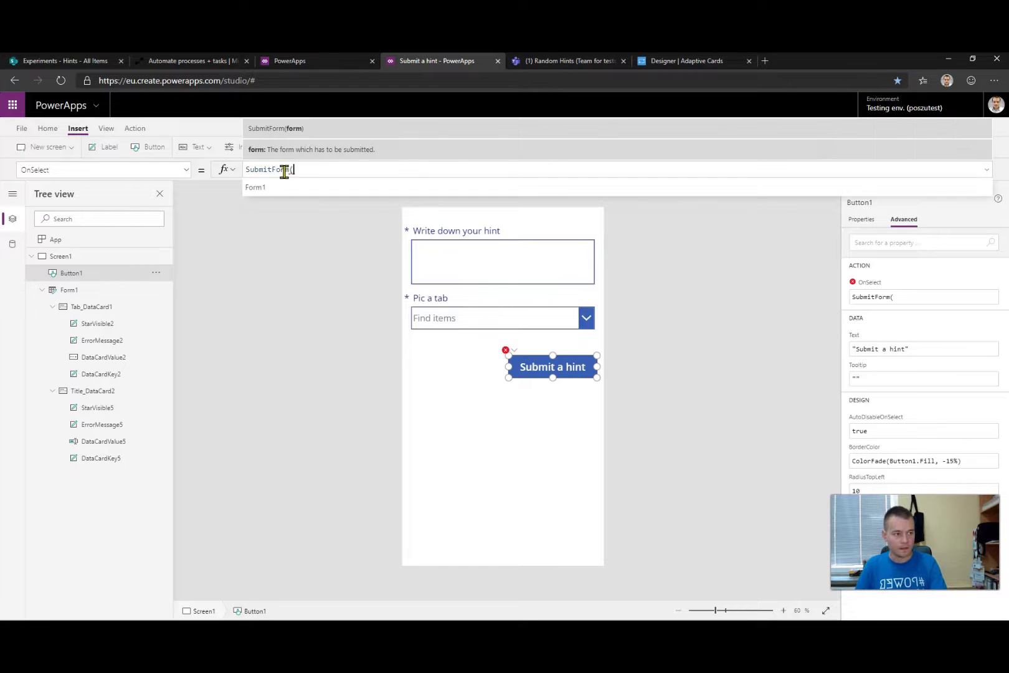
pyautogui.write('Fi')
pyautogui.press('BackSpace')
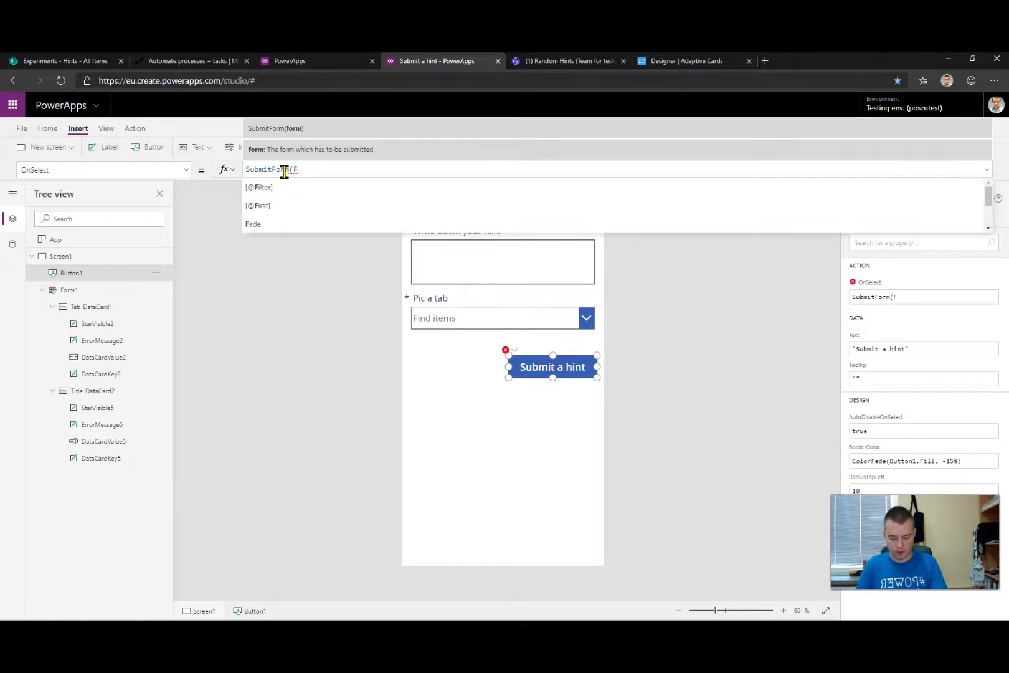
pyautogui.write('orm1)')
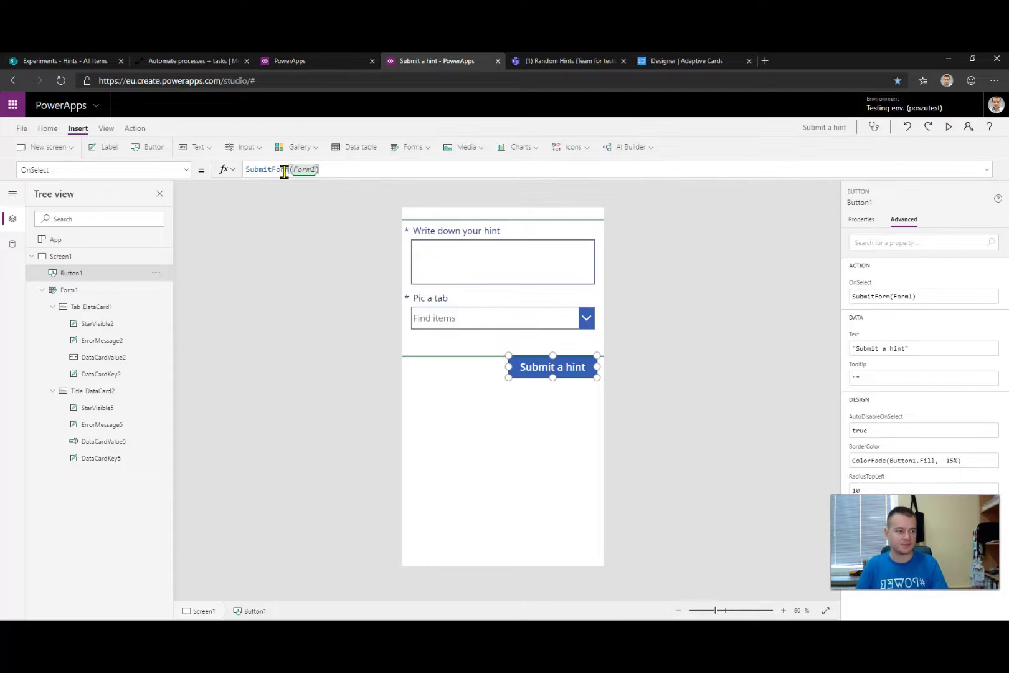
pyautogui.click(583, 370)
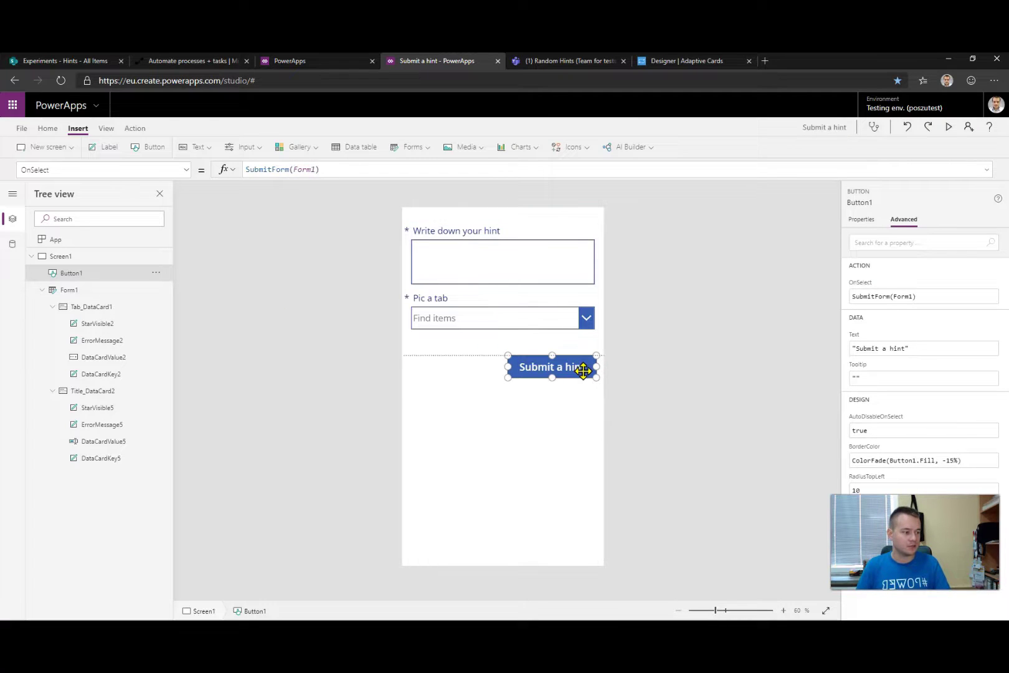
# Change the edit form's default mode to New
pyautogui.click(495, 354)
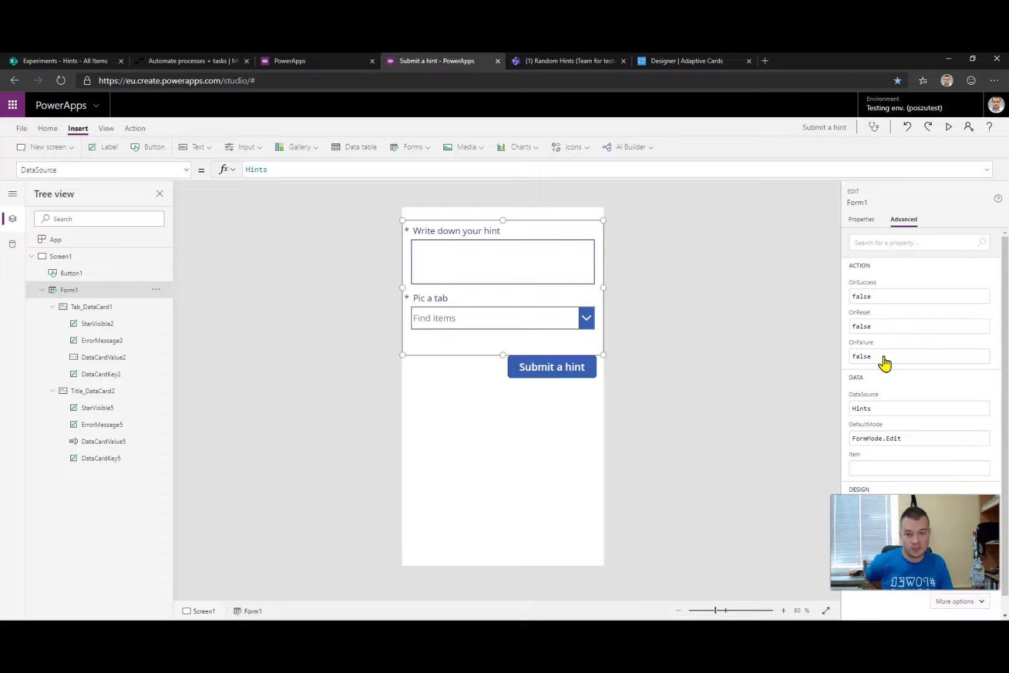
pyautogui.click(888, 295)
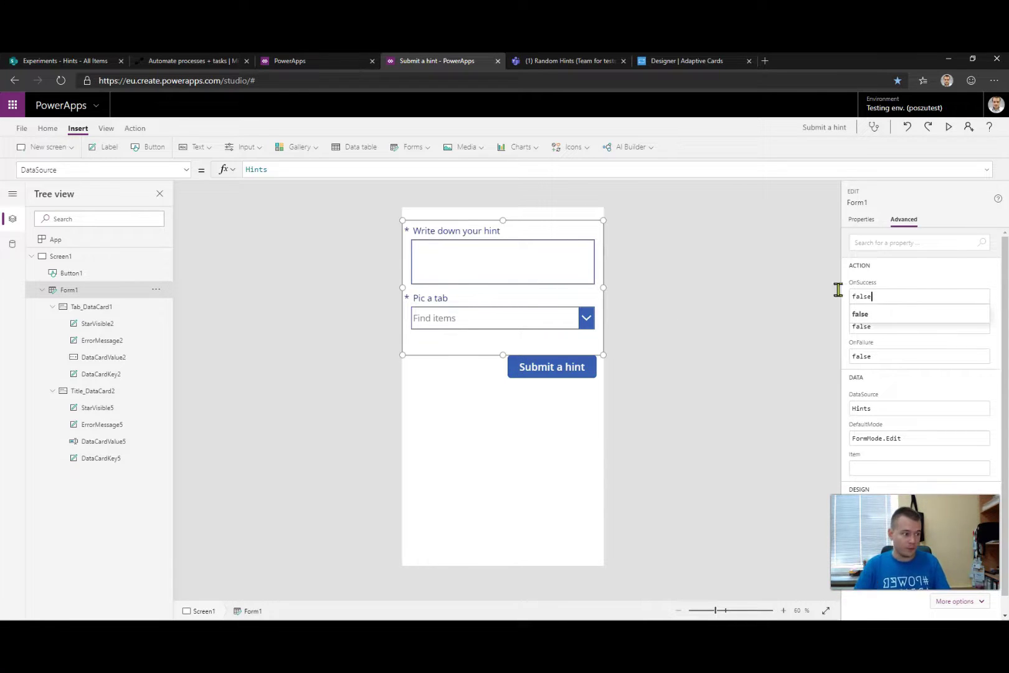
pyautogui.click(868, 223)
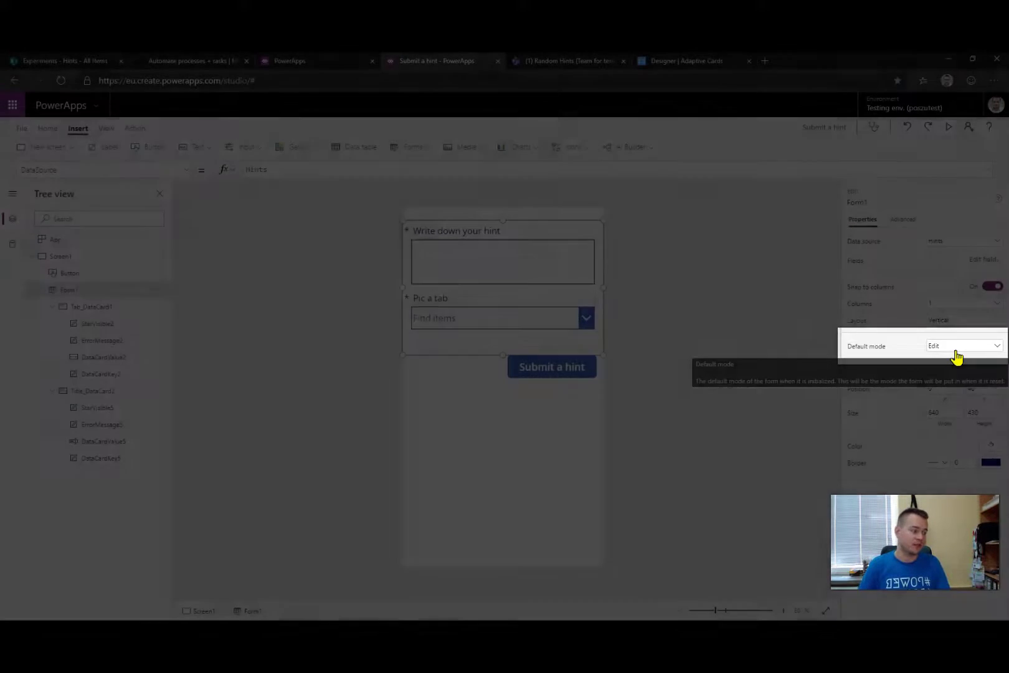
pyautogui.click(957, 353)
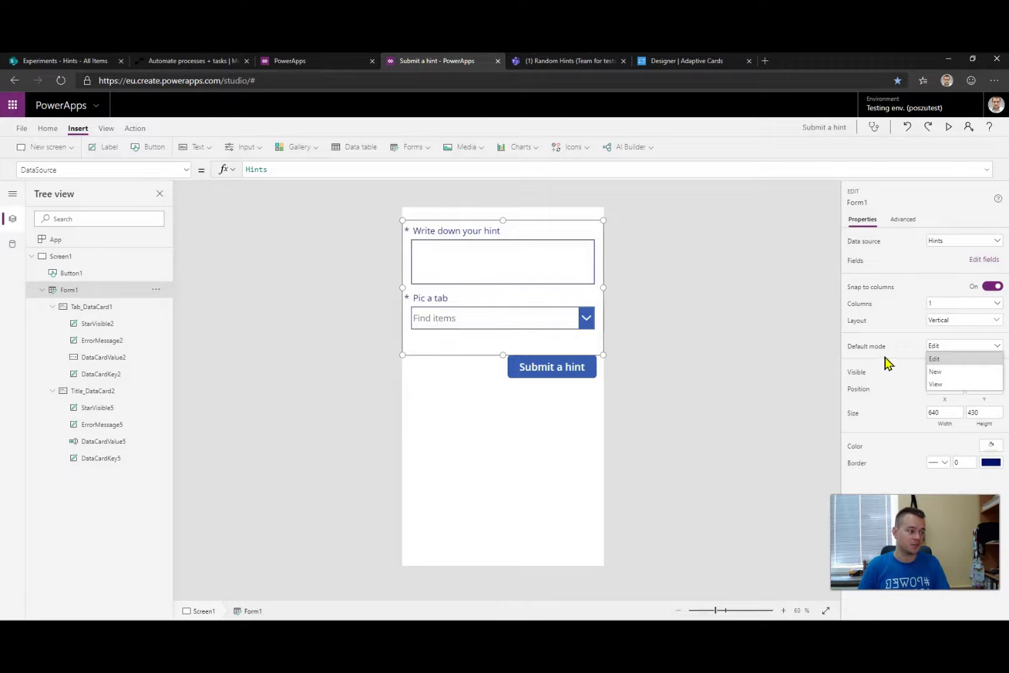
pyautogui.click(936, 371)
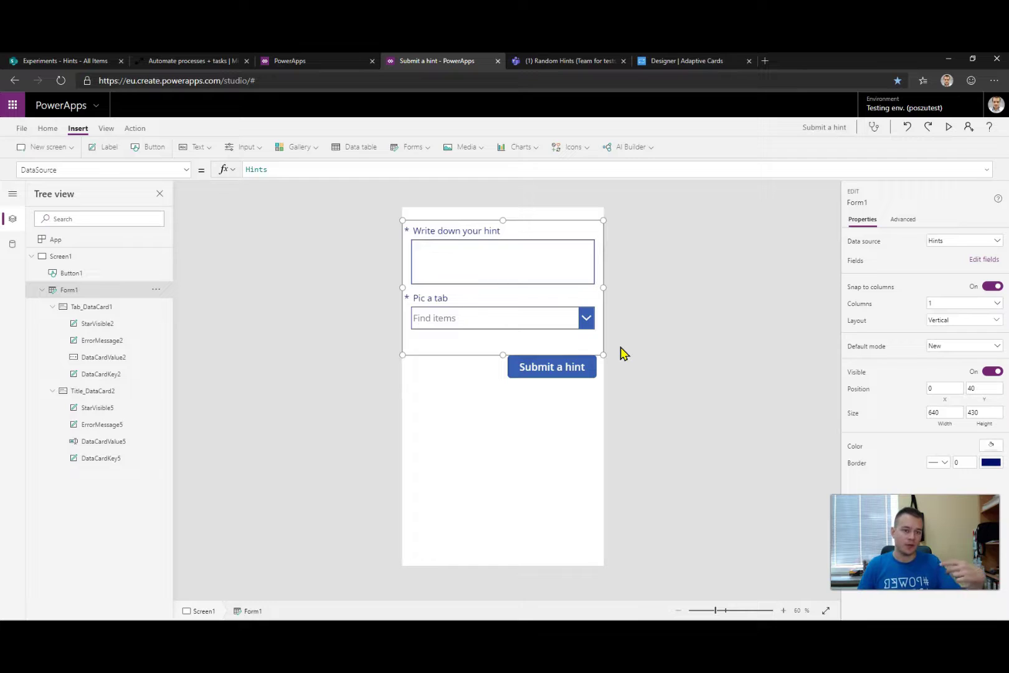
# Set the edit form's OnSuccess formula to ResetForm(Form1)
pyautogui.click(560, 367)
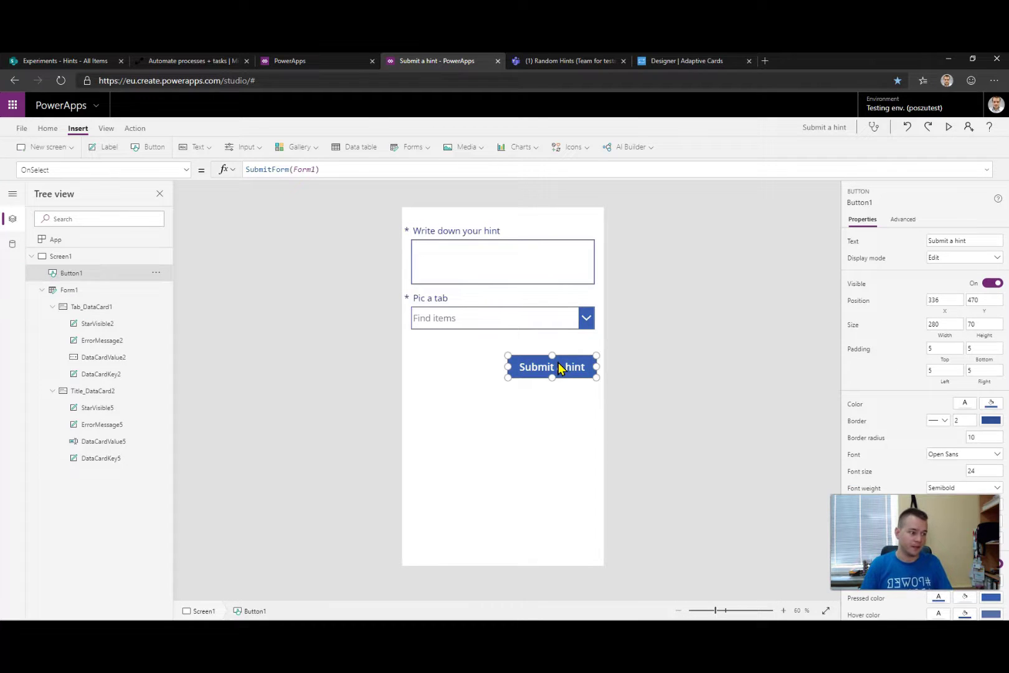
pyautogui.click(577, 300)
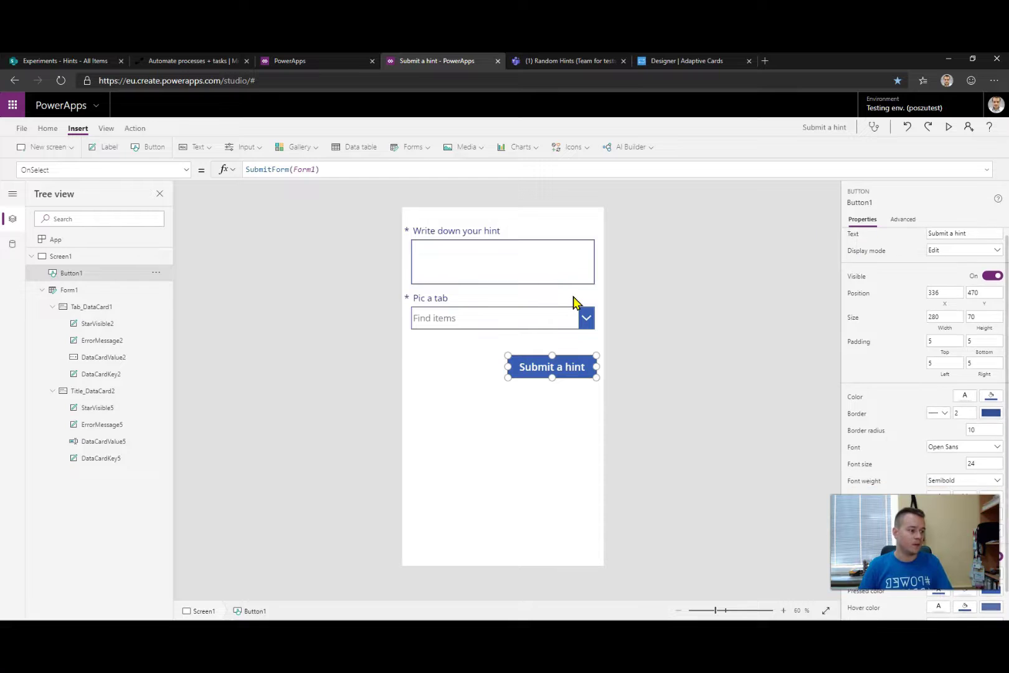
pyautogui.click(580, 346)
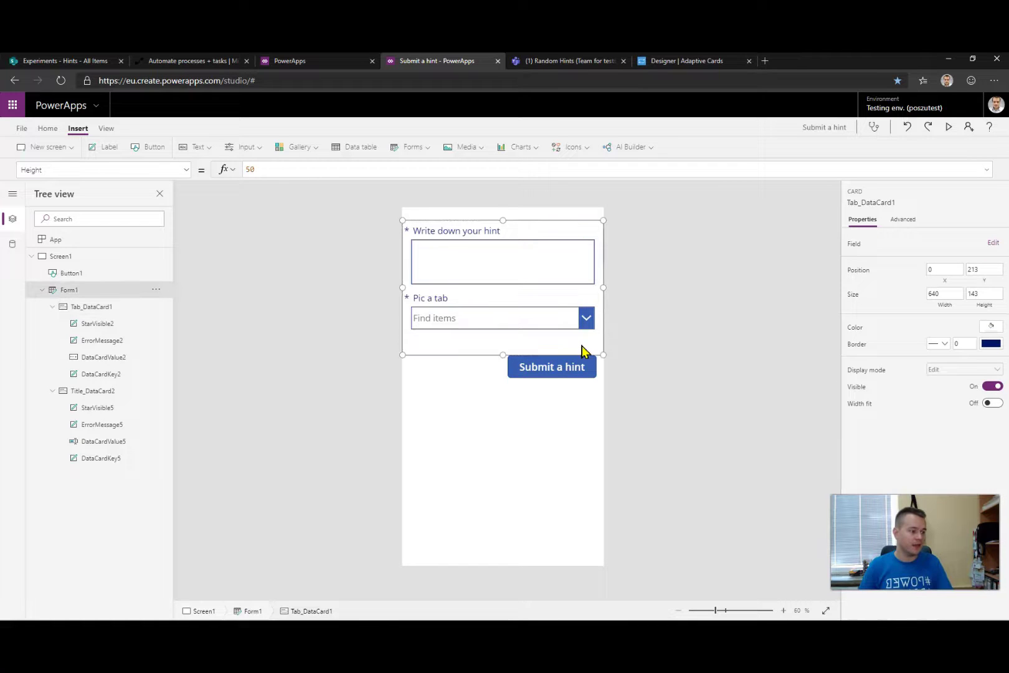
pyautogui.click(895, 223)
pyautogui.click(898, 298)
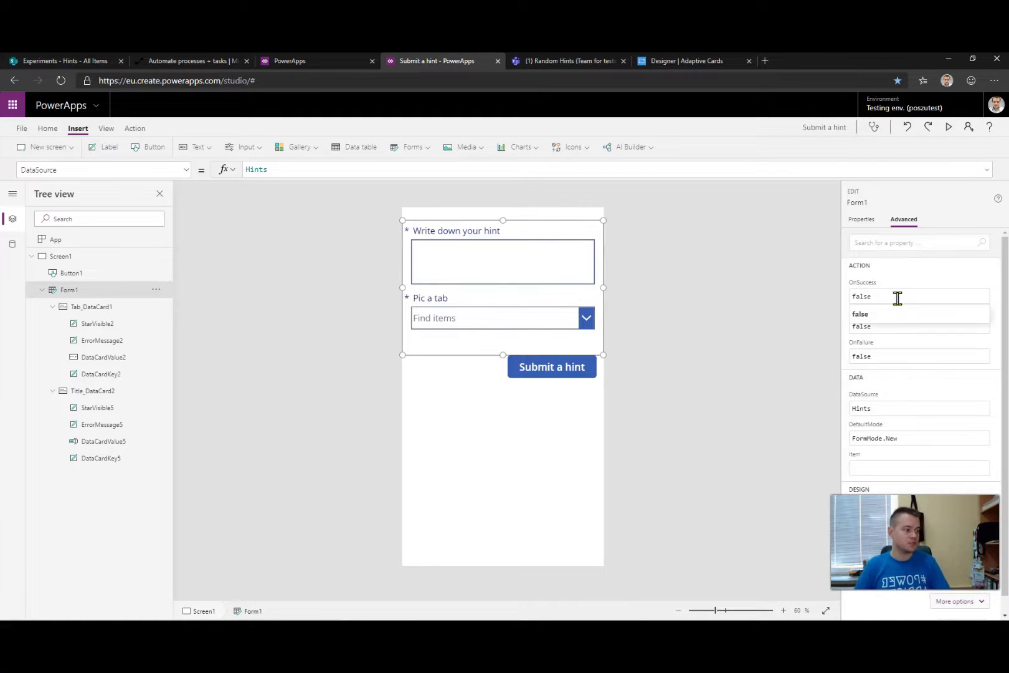
pyautogui.hotkey('ctrl', 'a')
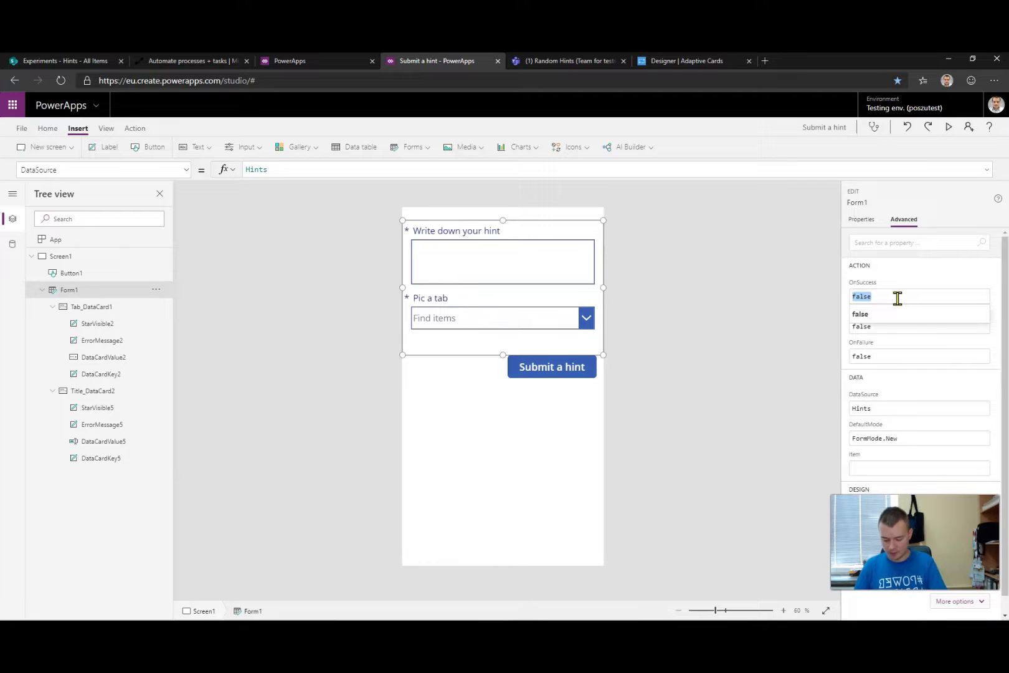
pyautogui.write('ResetForm')
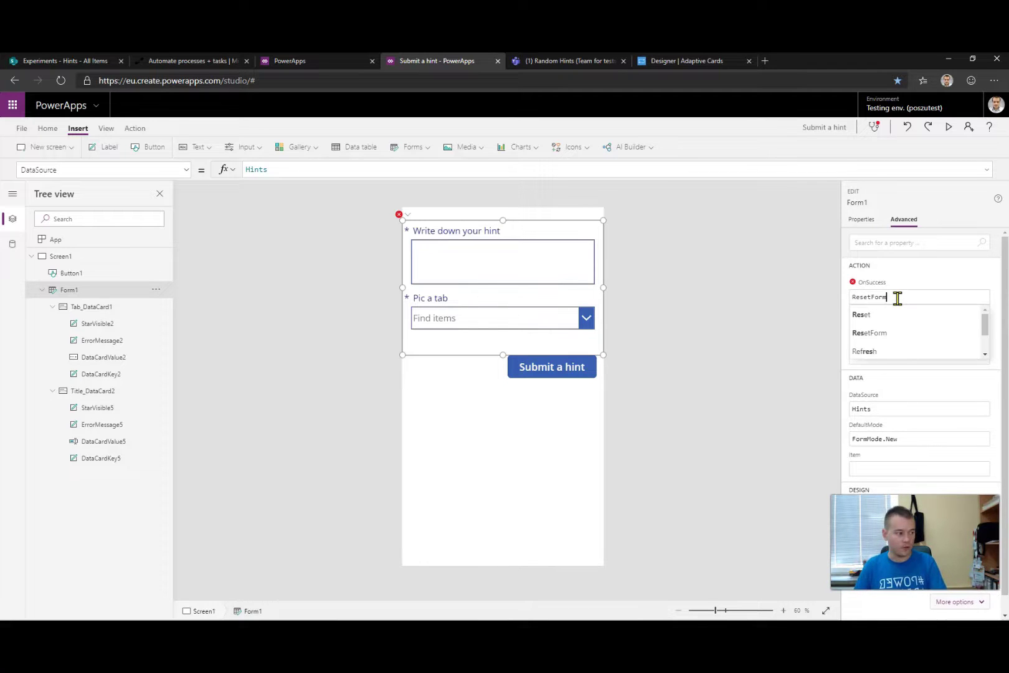
pyautogui.write('(Form')
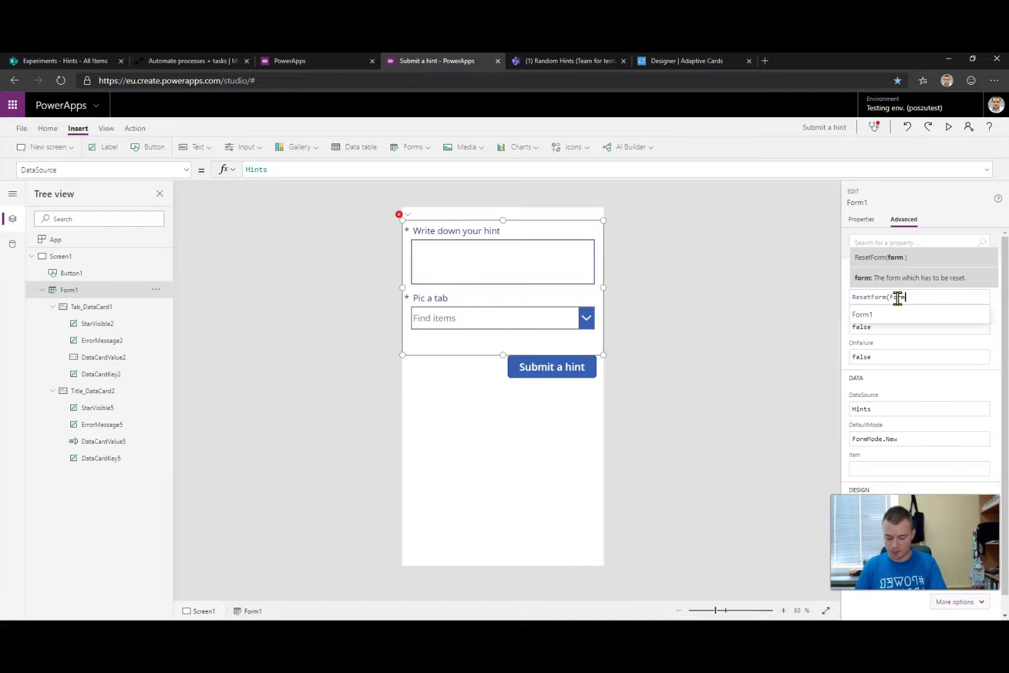
pyautogui.write('1)')
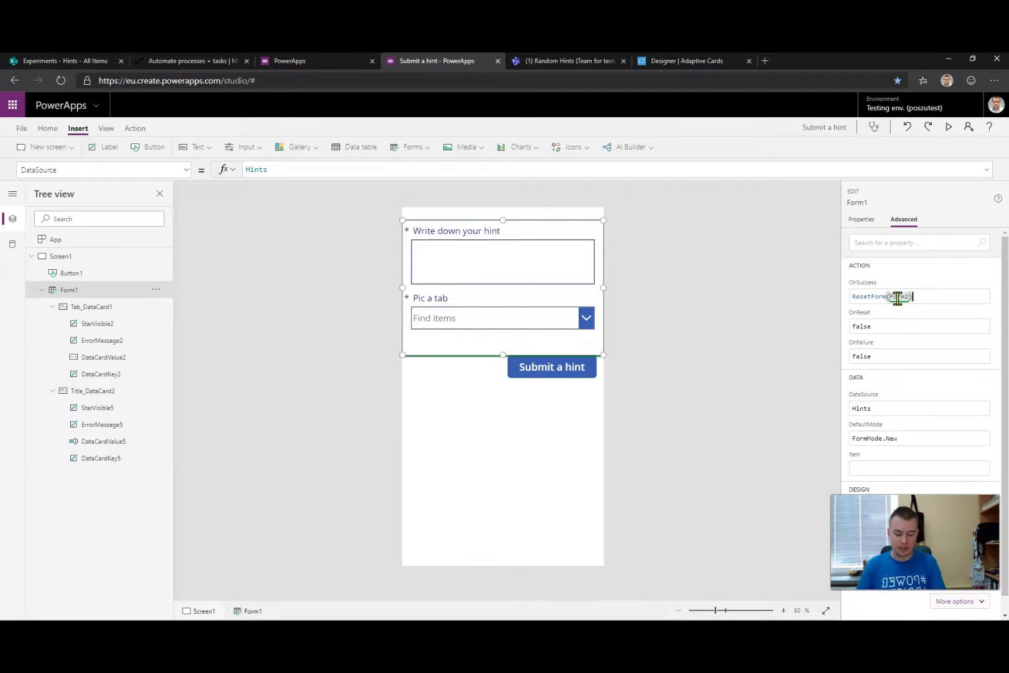
# Append ;Notify("Your hint was submitted and is waiting for approval.", NotificationType.Success) to the form's OnSuccess formula
pyautogui.write(';Notify')
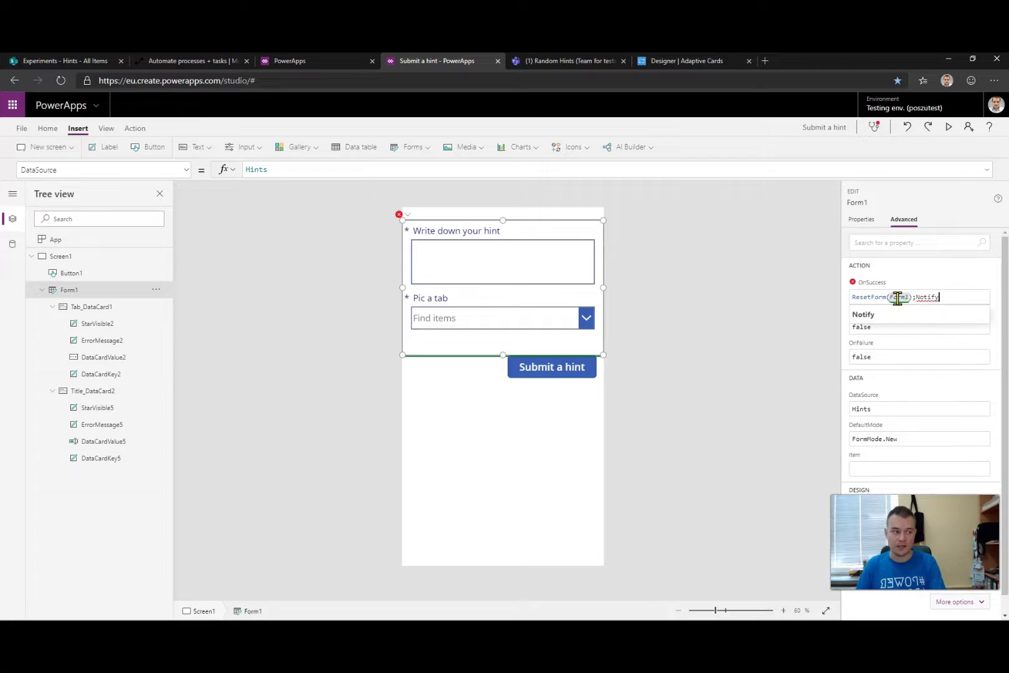
pyautogui.write('("')
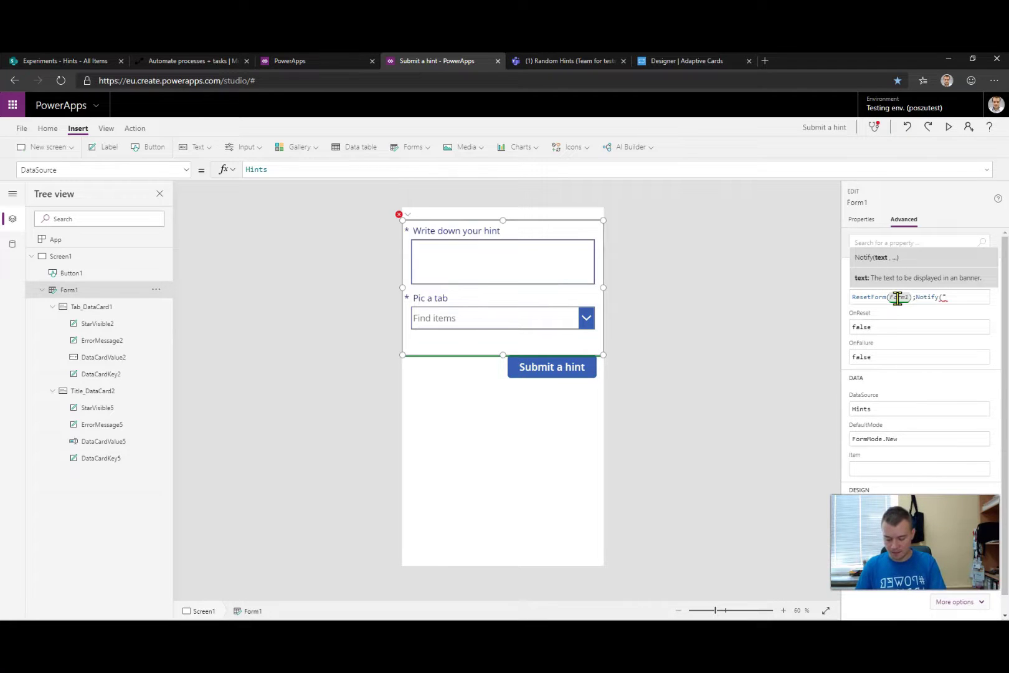
pyautogui.write('Your hint was submi')
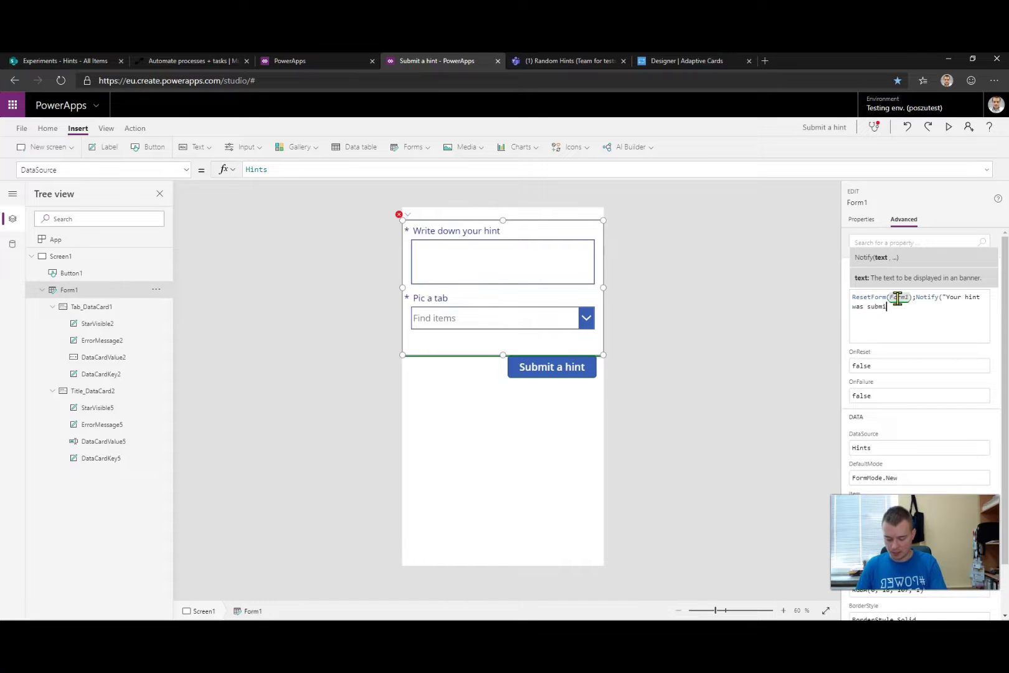
pyautogui.write('tted and is wa')
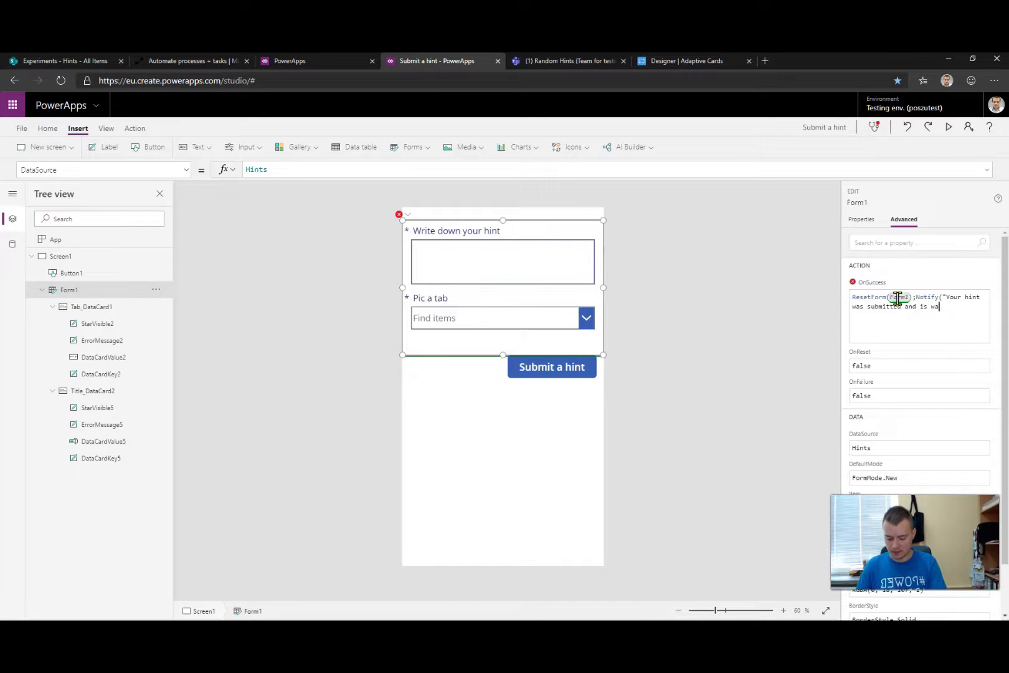
pyautogui.write('iting for ')
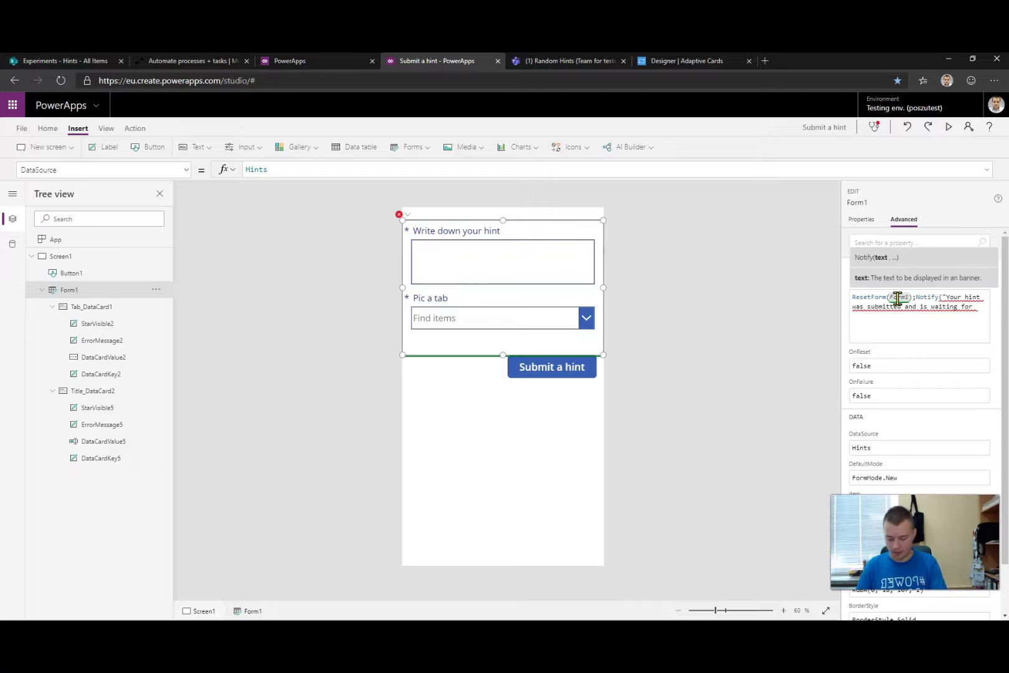
pyautogui.write('approval."')
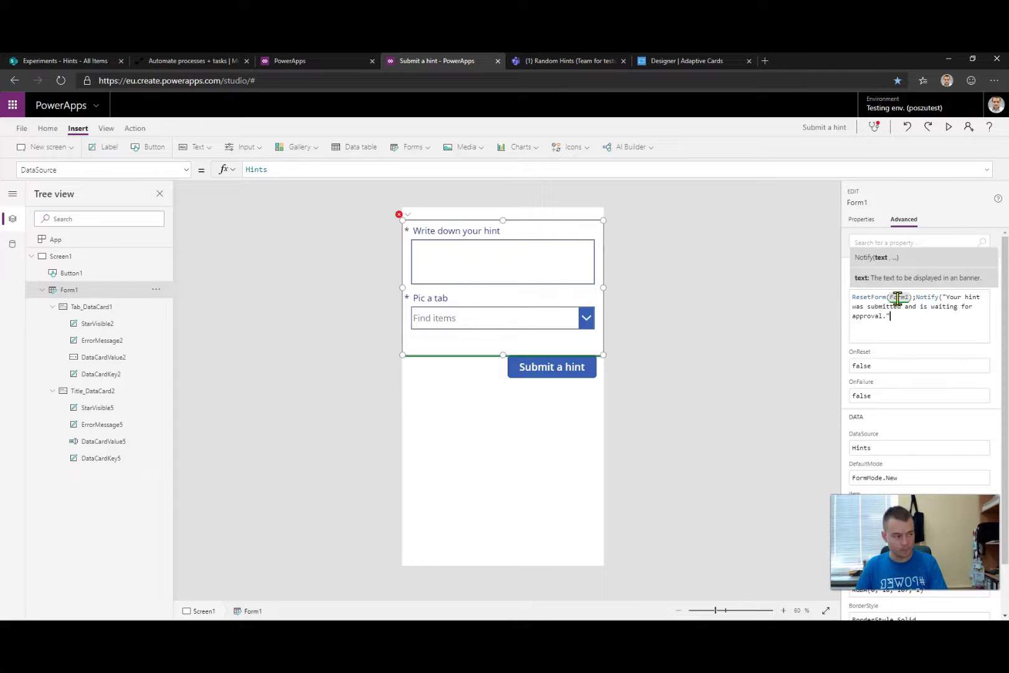
pyautogui.write(',')
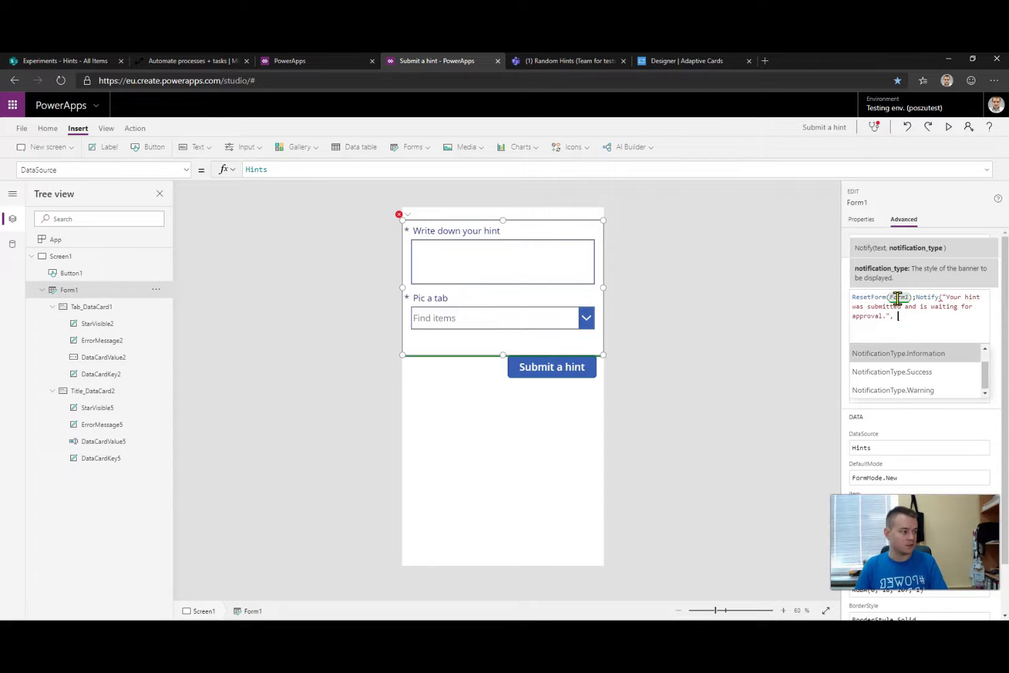
pyautogui.press('Down')
pyautogui.press('Tab')
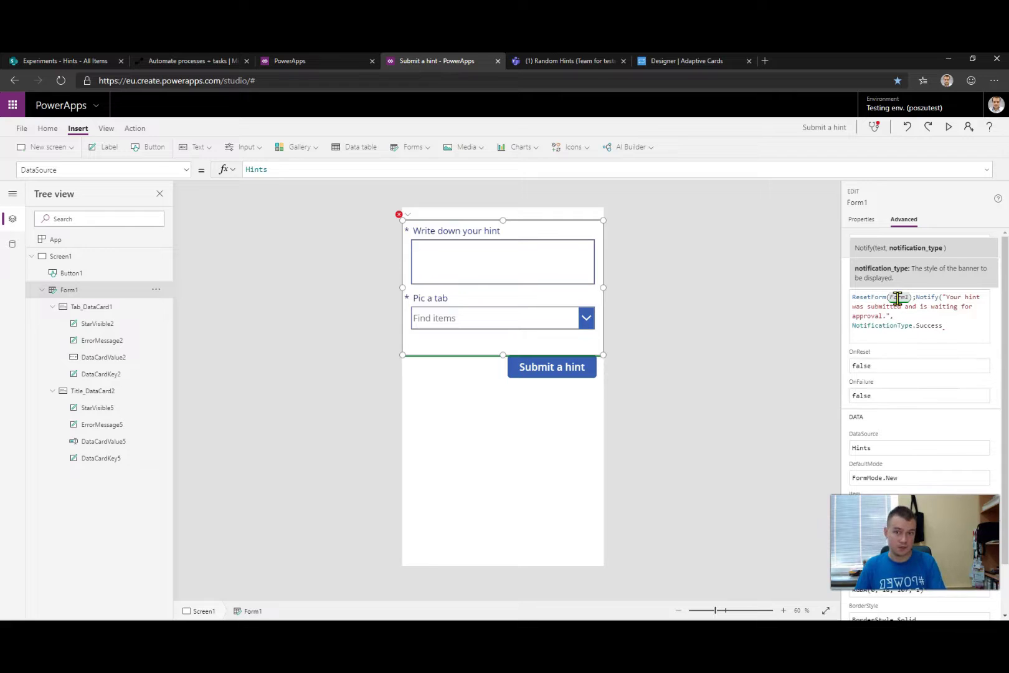
pyautogui.write(')')
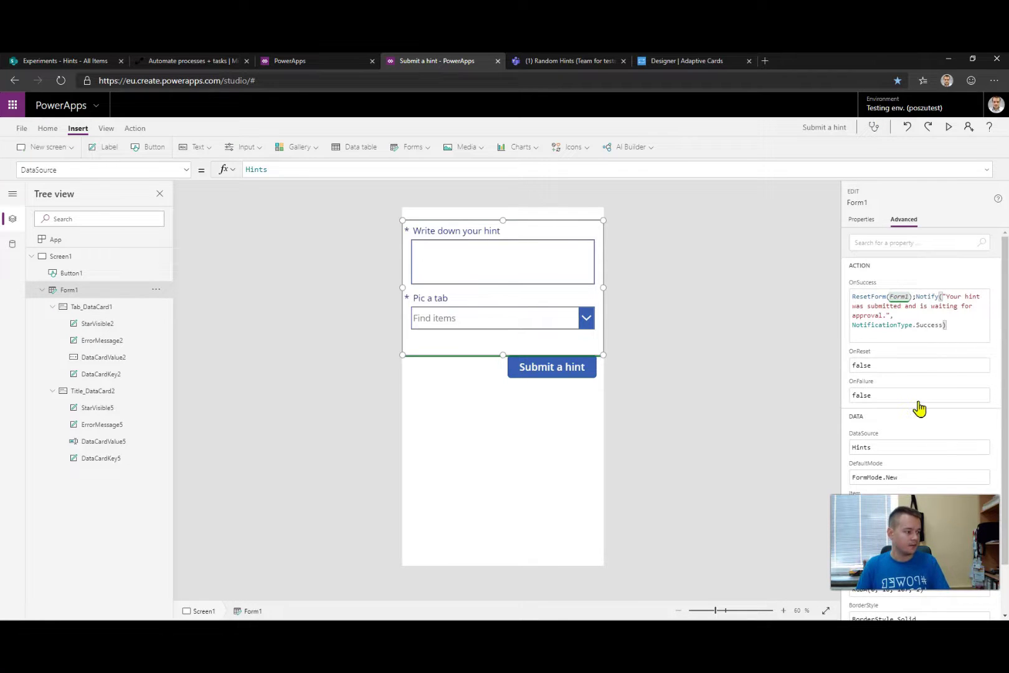
# Set the form's OnFailure formula to Notify("Your form contains errors. Fix them and try again.", NotificationType.Error)
pyautogui.click(919, 393)
pyautogui.doubleClick(919, 392)
pyautogui.write('No')
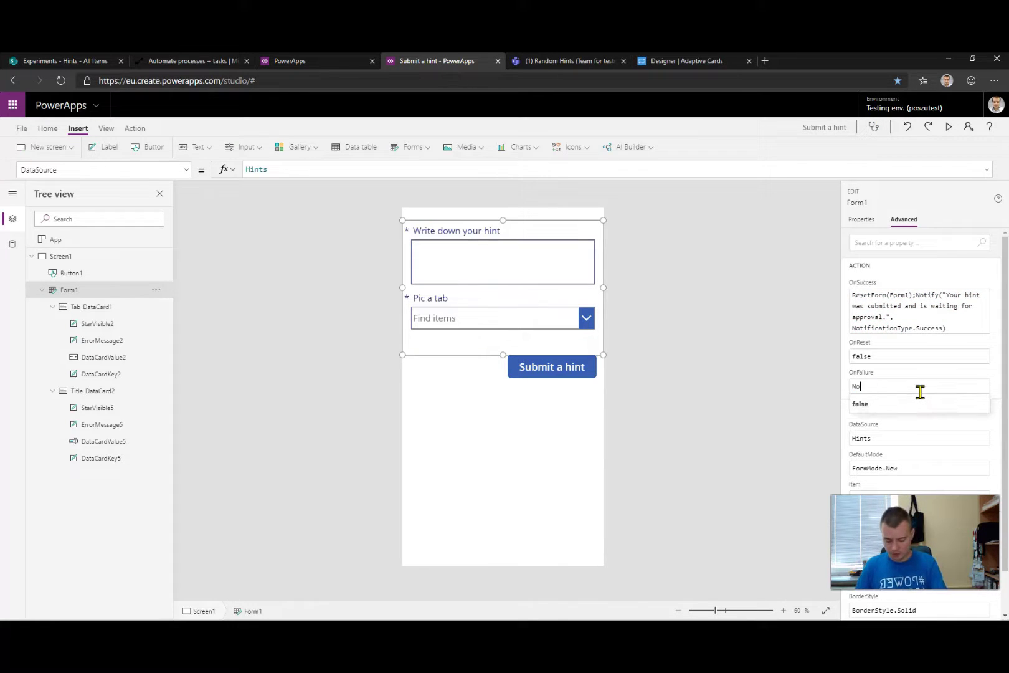
pyautogui.write('tify(')
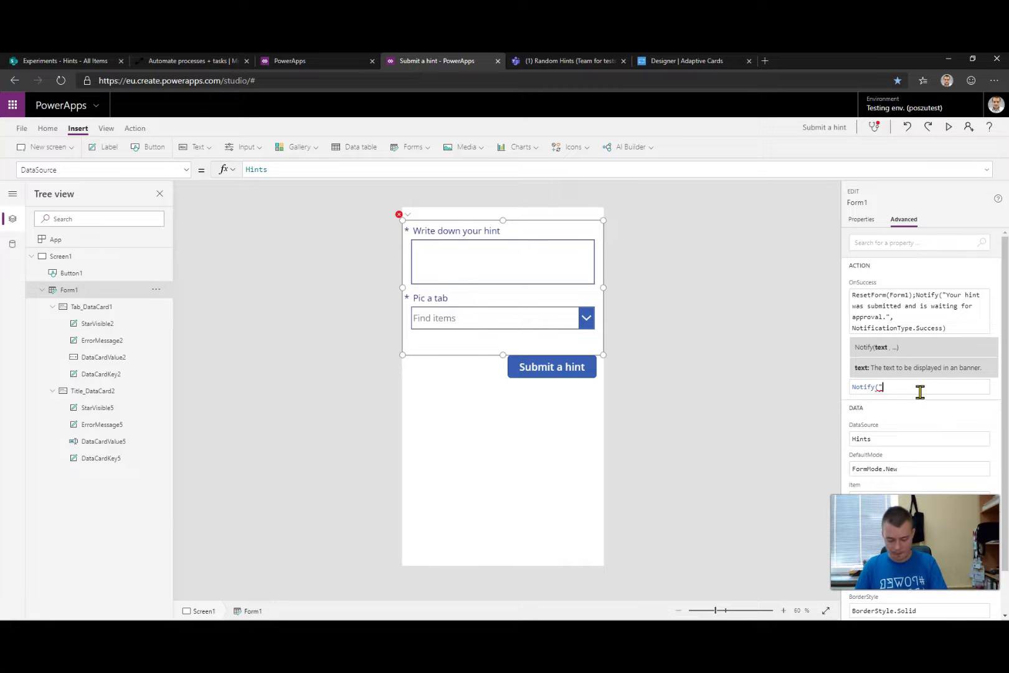
pyautogui.write('"Your form contai')
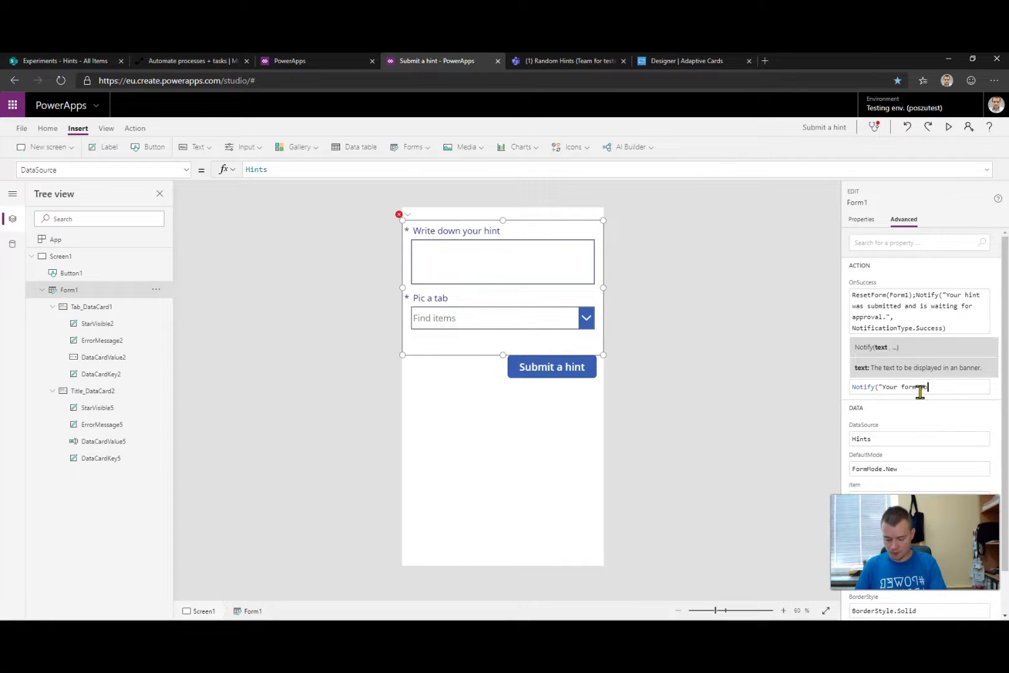
pyautogui.write('ns errors')
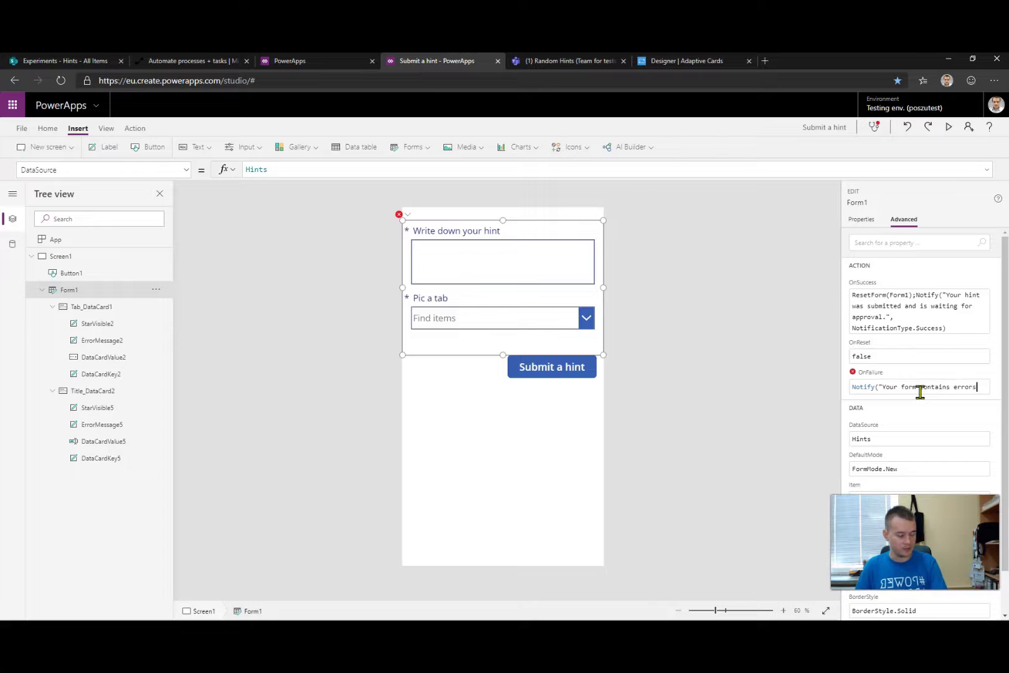
pyautogui.write('. Fix them and')
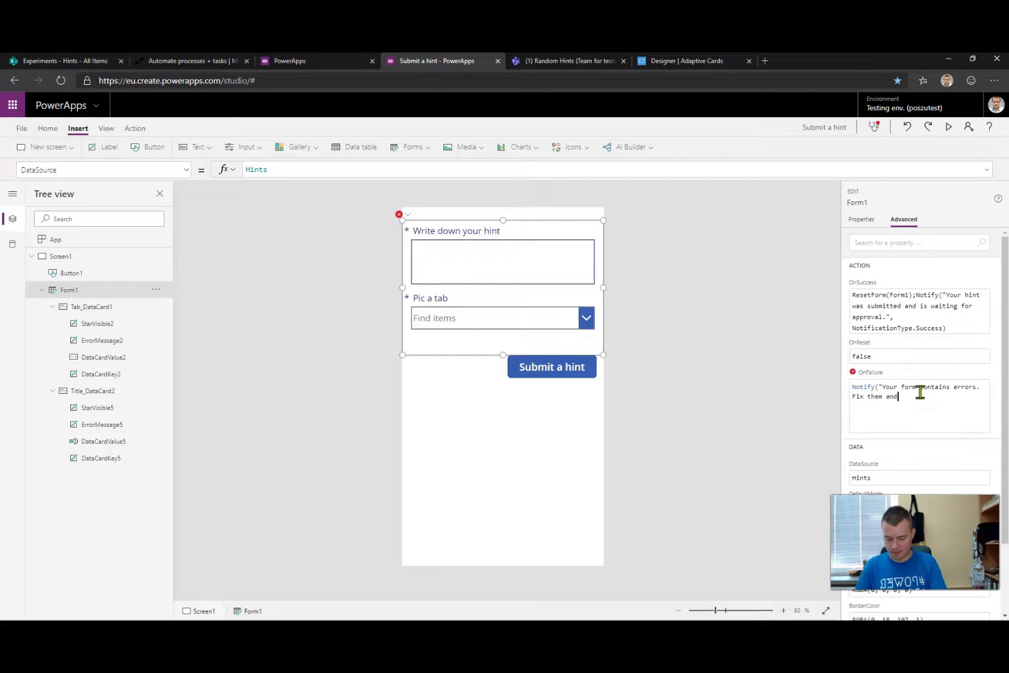
pyautogui.write(' try')
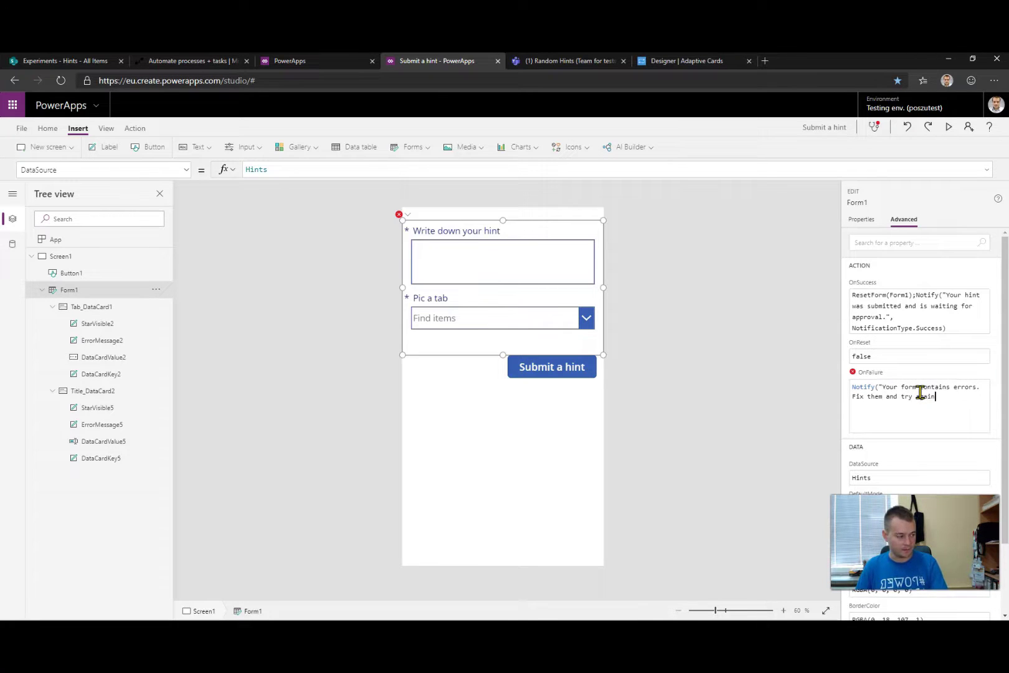
pyautogui.write(' again')
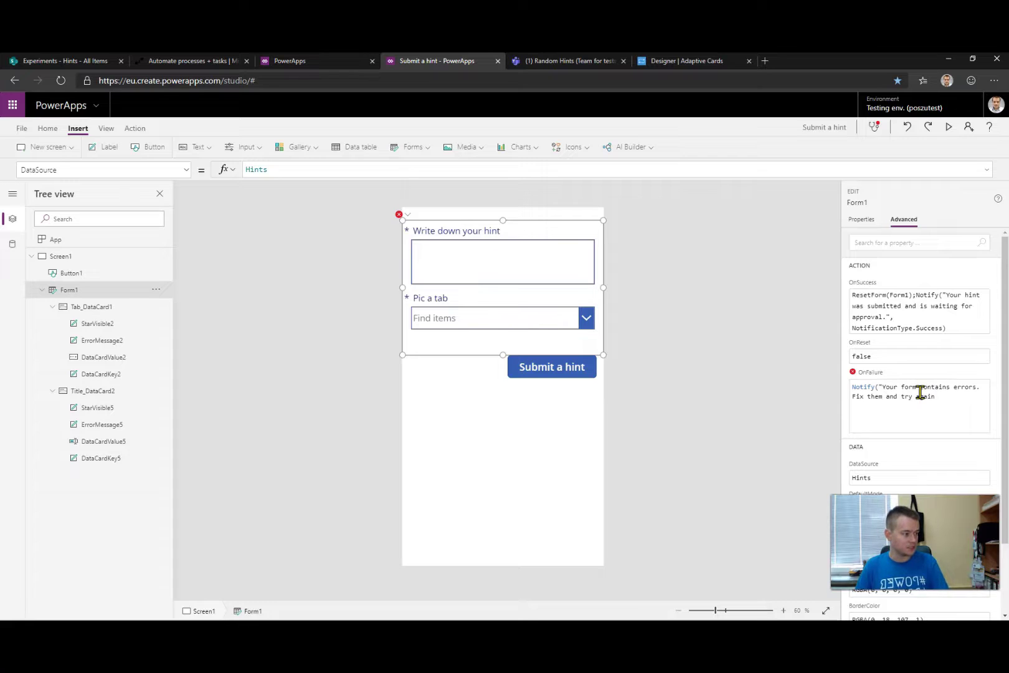
pyautogui.write('.",')
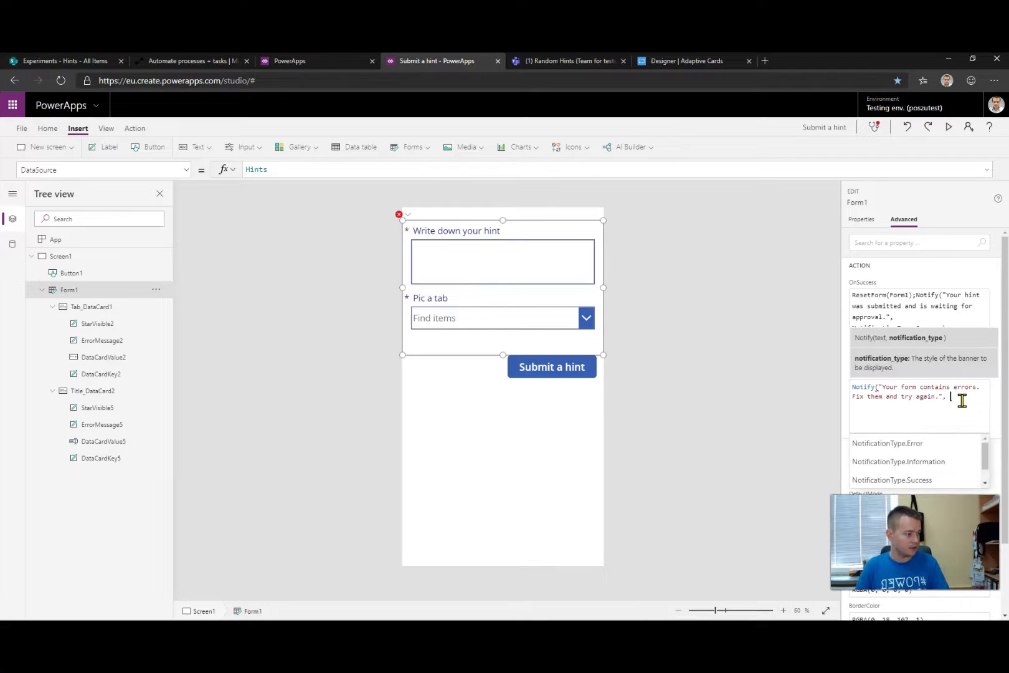
pyautogui.click(948, 447)
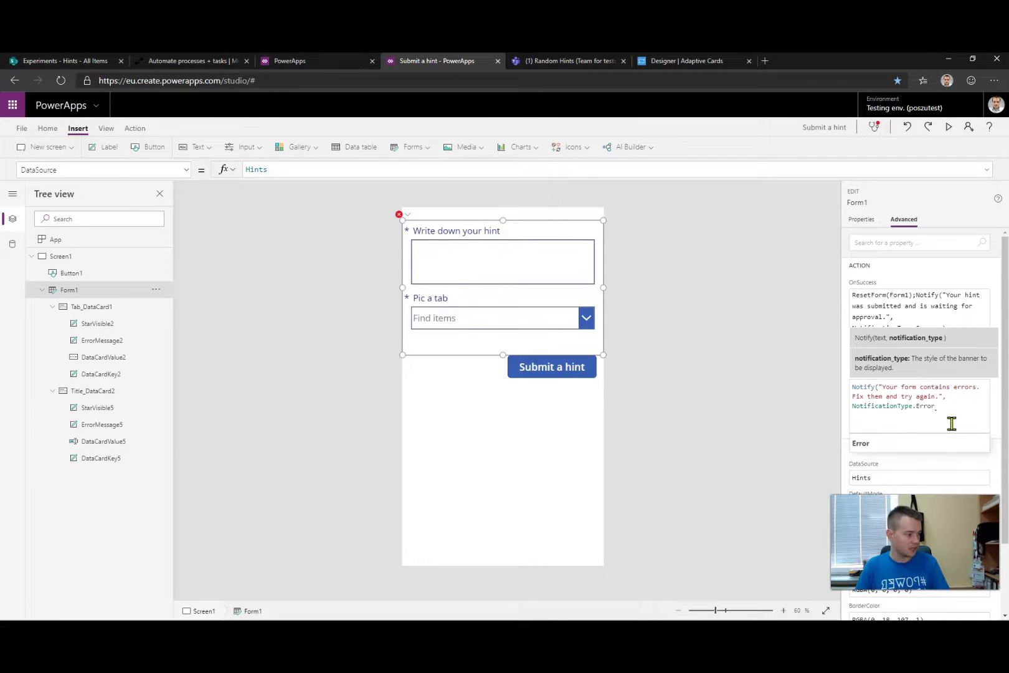
pyautogui.click(710, 399)
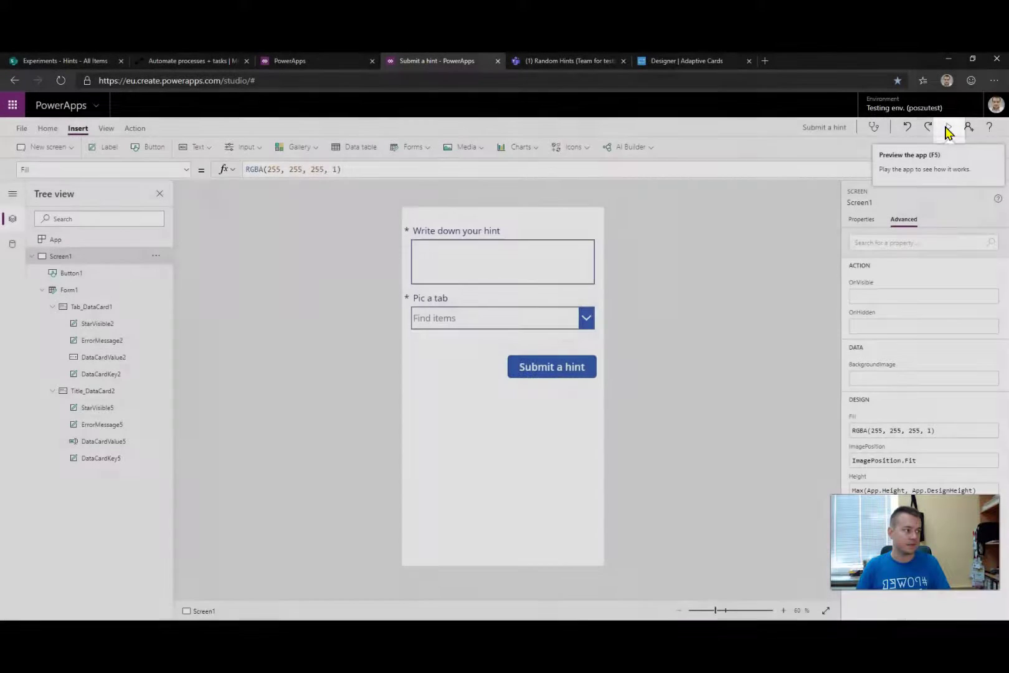
# Preview the app and try to submit the hint "That's my test hint!" without choosing a tab
pyautogui.click(947, 128)
pyautogui.click(500, 172)
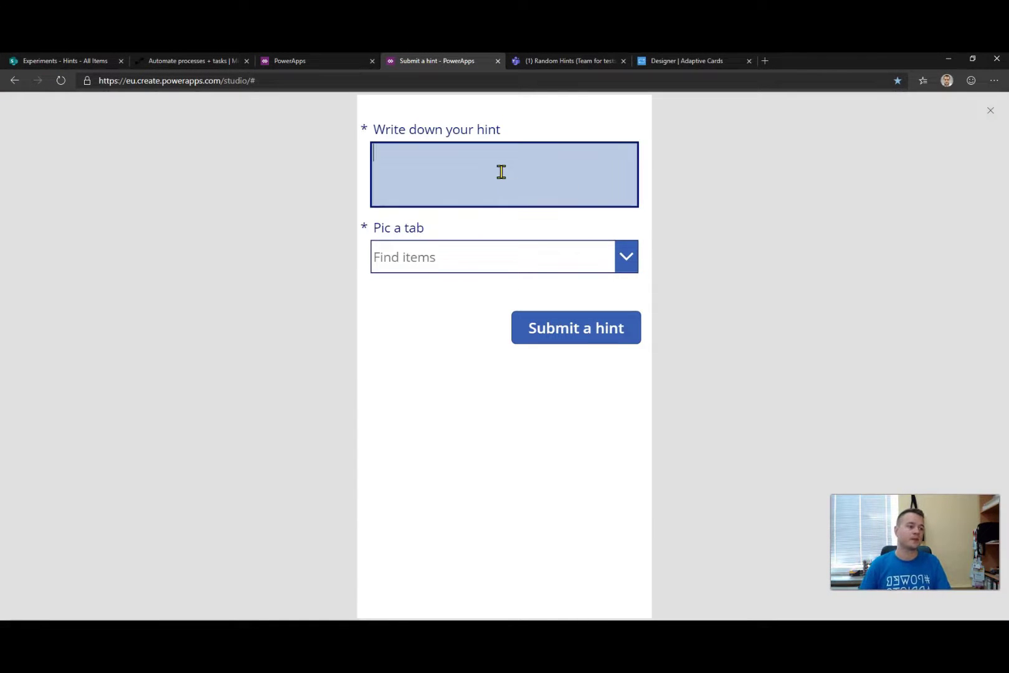
pyautogui.write('That')
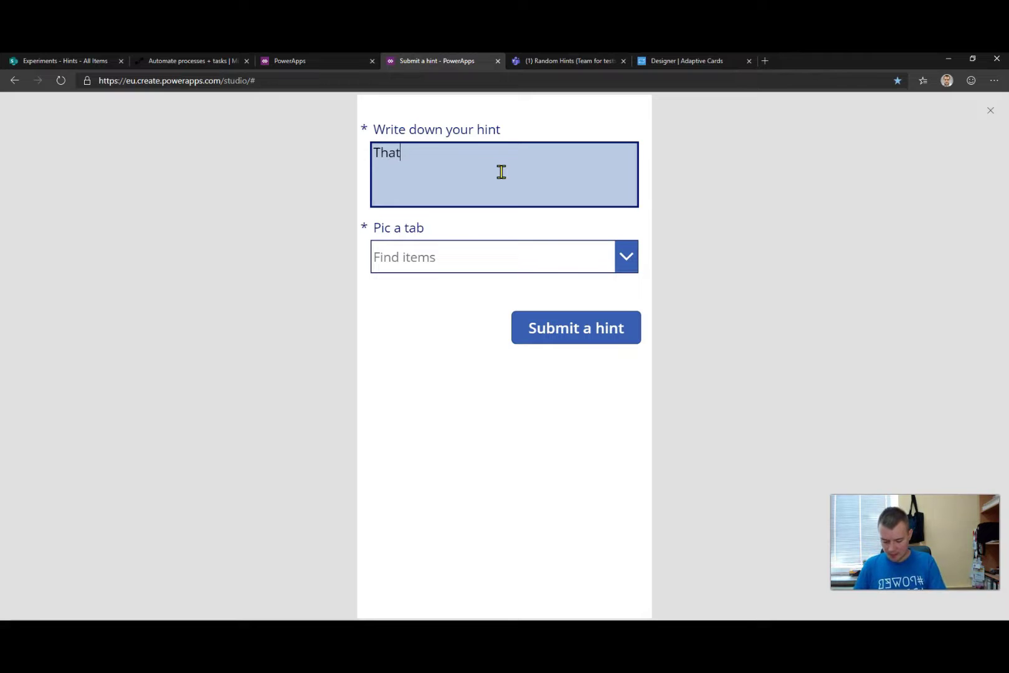
pyautogui.write("'s my test hint!")
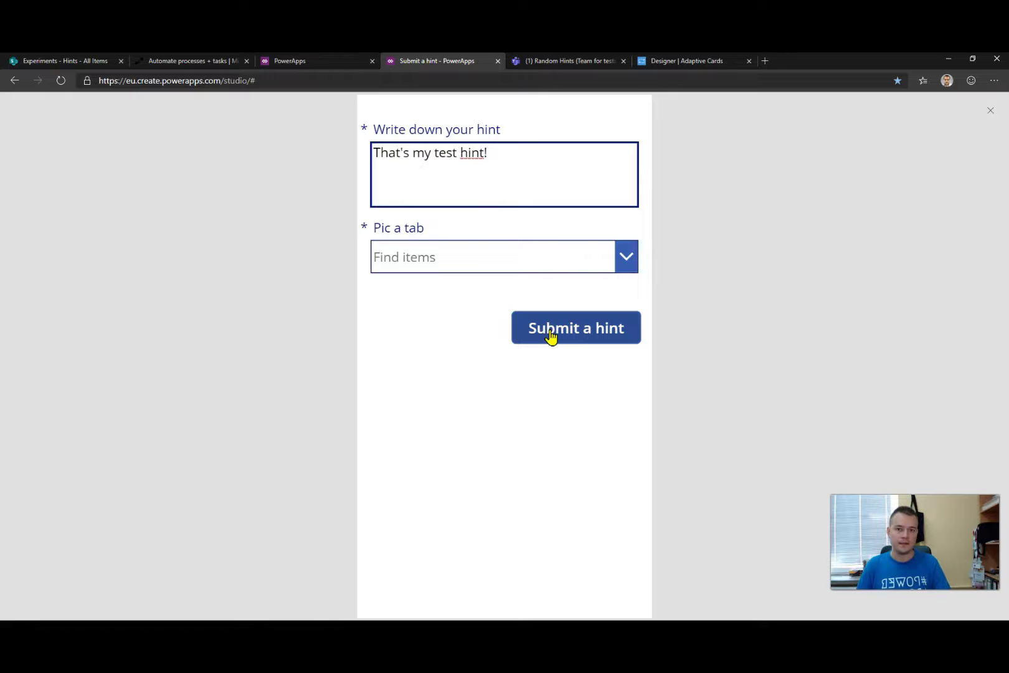
pyautogui.click(551, 336)
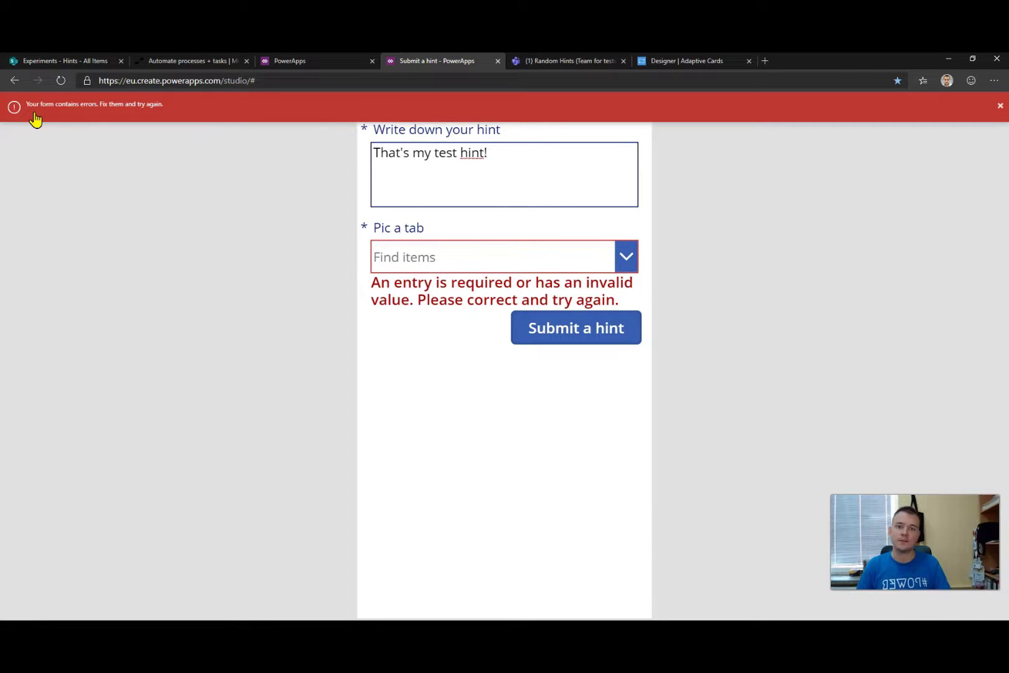
# Submit the test hint with Acquisition as its tab and check for it in the SharePoint Hints list
pyautogui.click(625, 256)
pyautogui.click(462, 291)
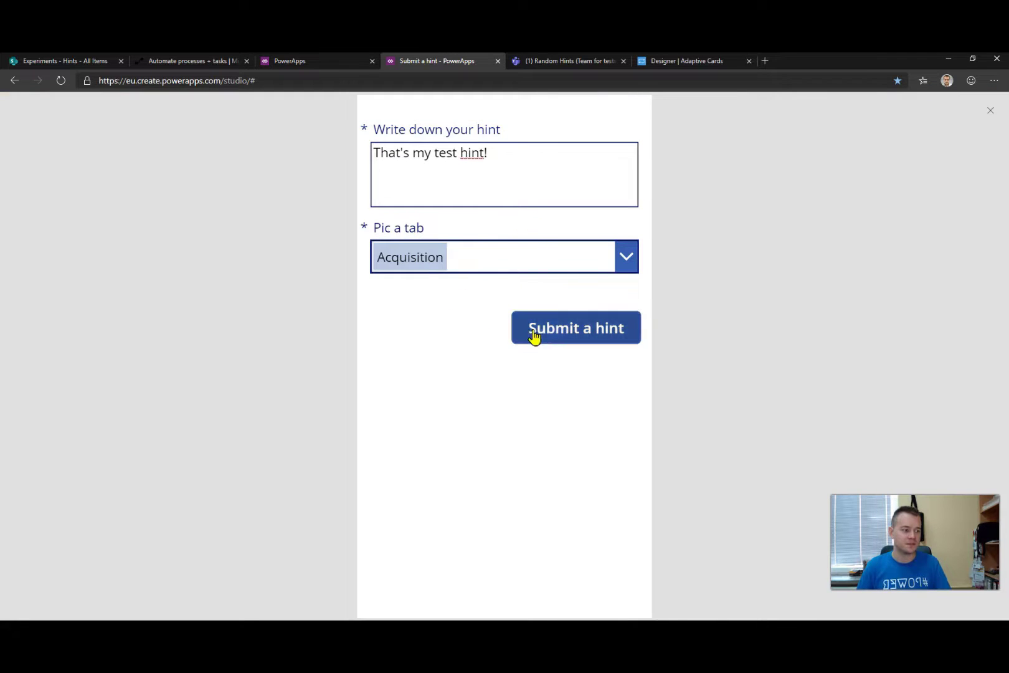
pyautogui.click(555, 332)
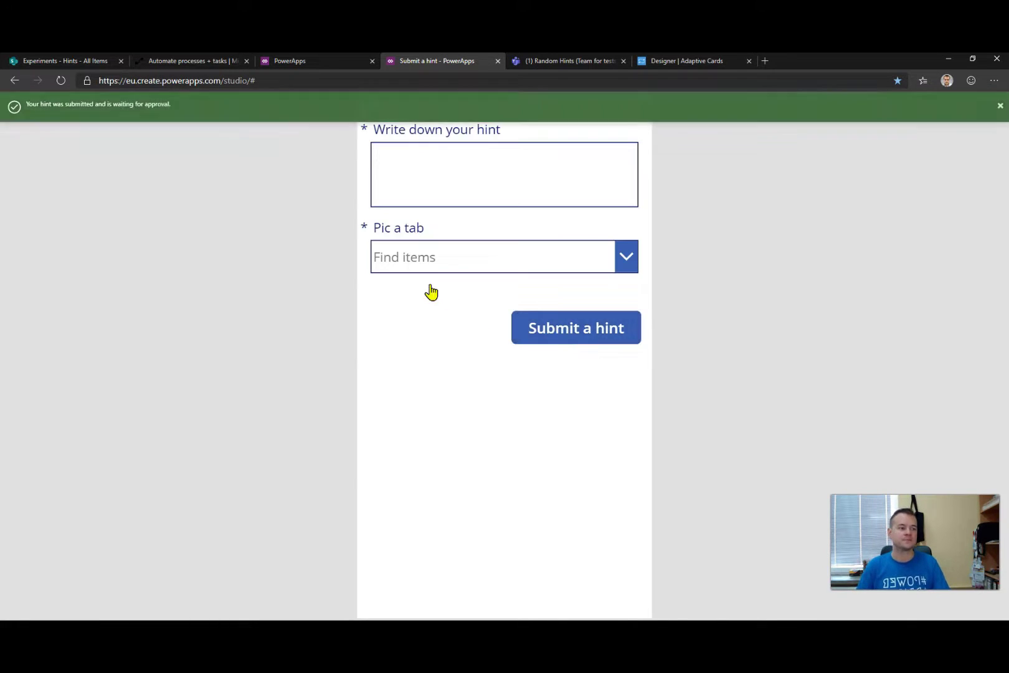
pyautogui.click(62, 61)
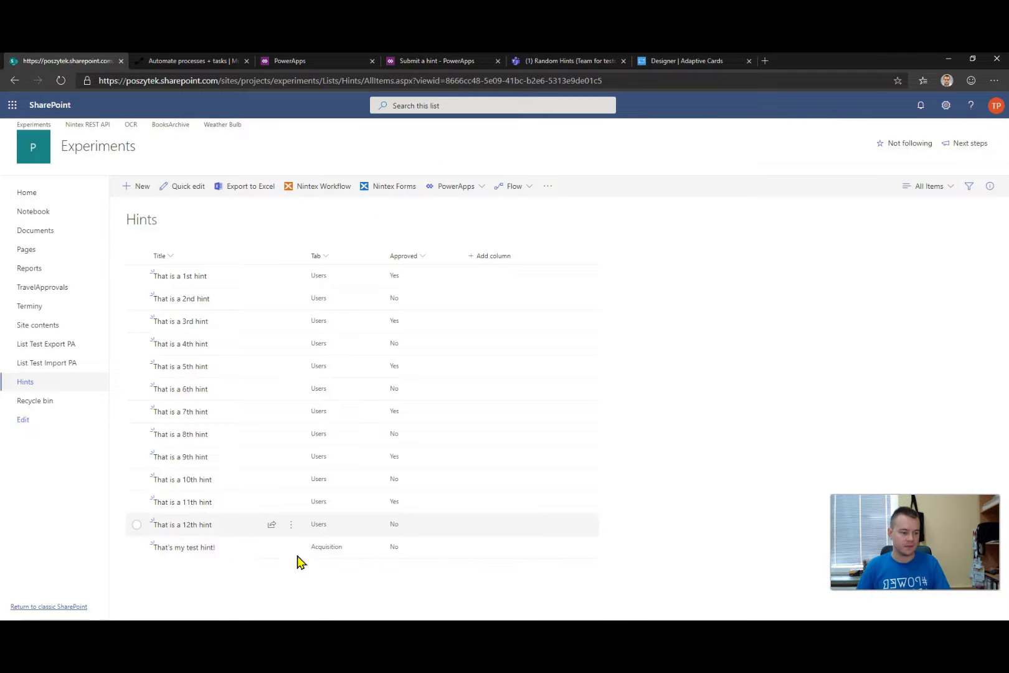
# Switch to Teams and try to find the hint app for a new PowerApps tab in the Random Hints channel
pyautogui.click(547, 65)
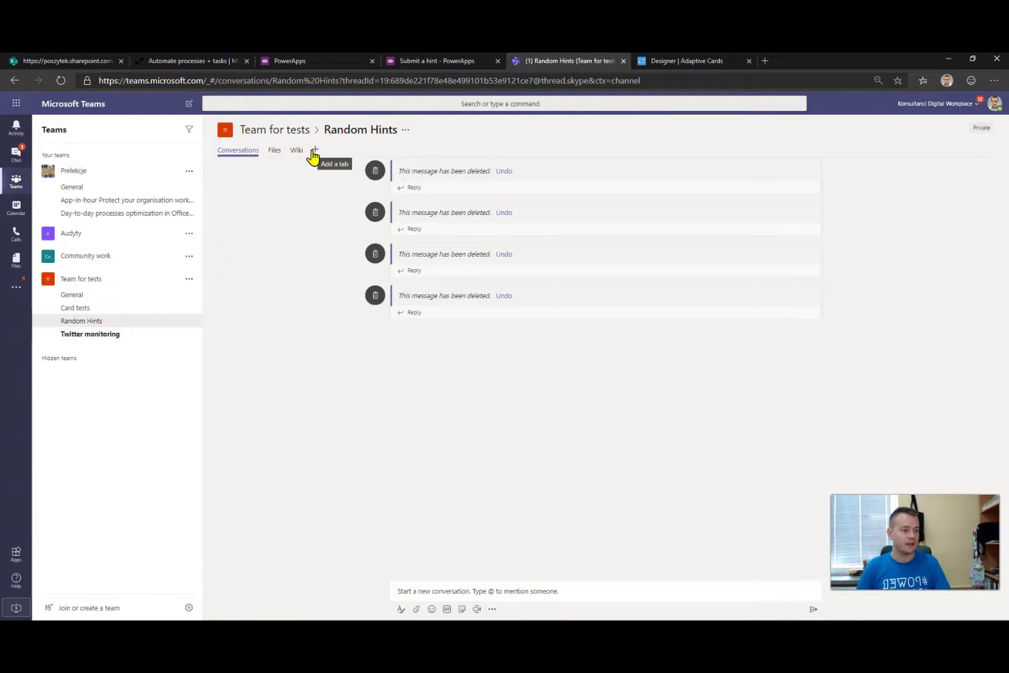
pyautogui.click(314, 154)
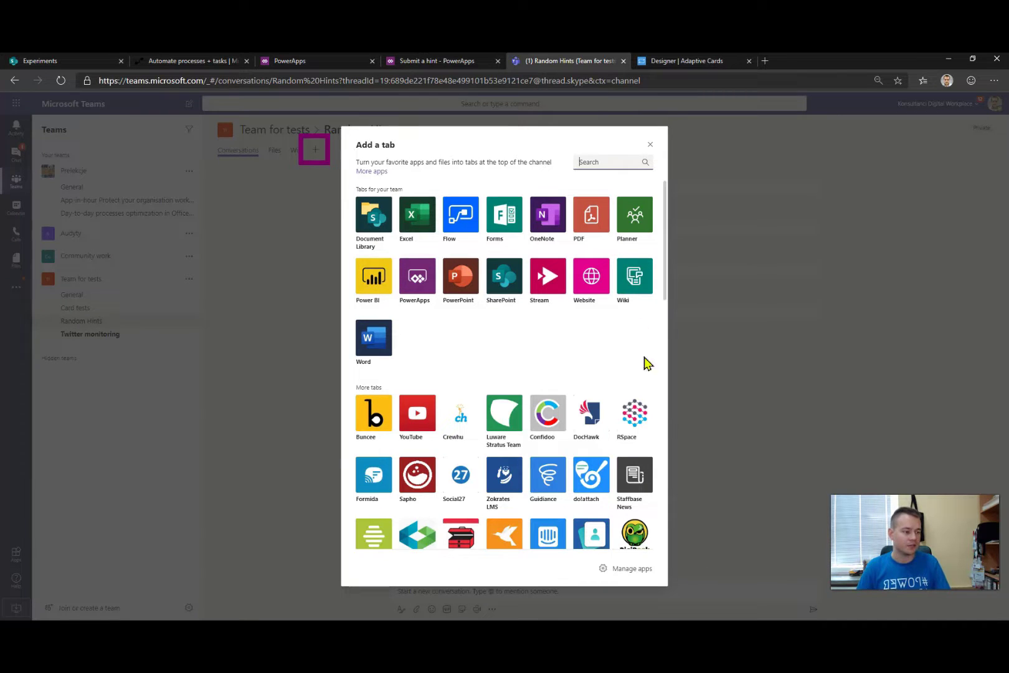
pyautogui.click(416, 284)
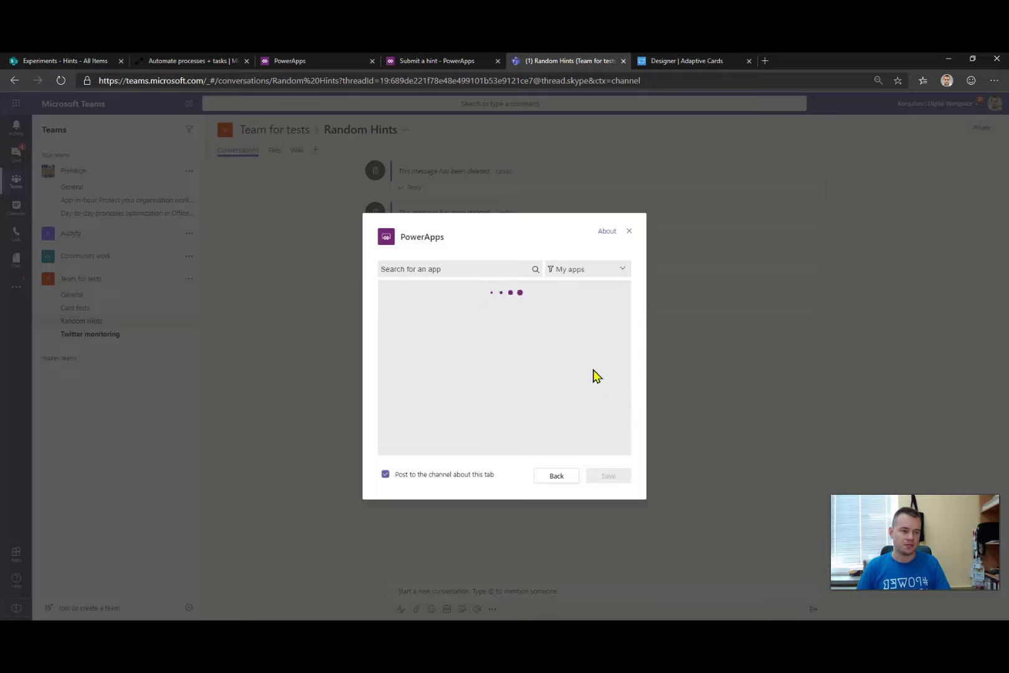
pyautogui.click(468, 271)
pyautogui.write('hint')
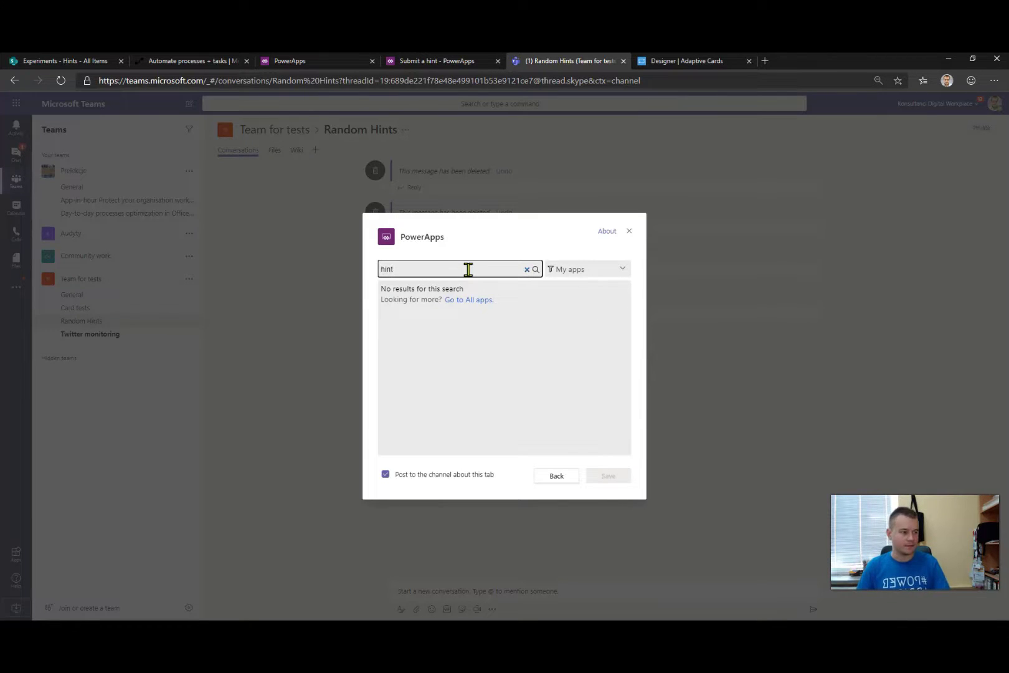
pyautogui.write('sub')
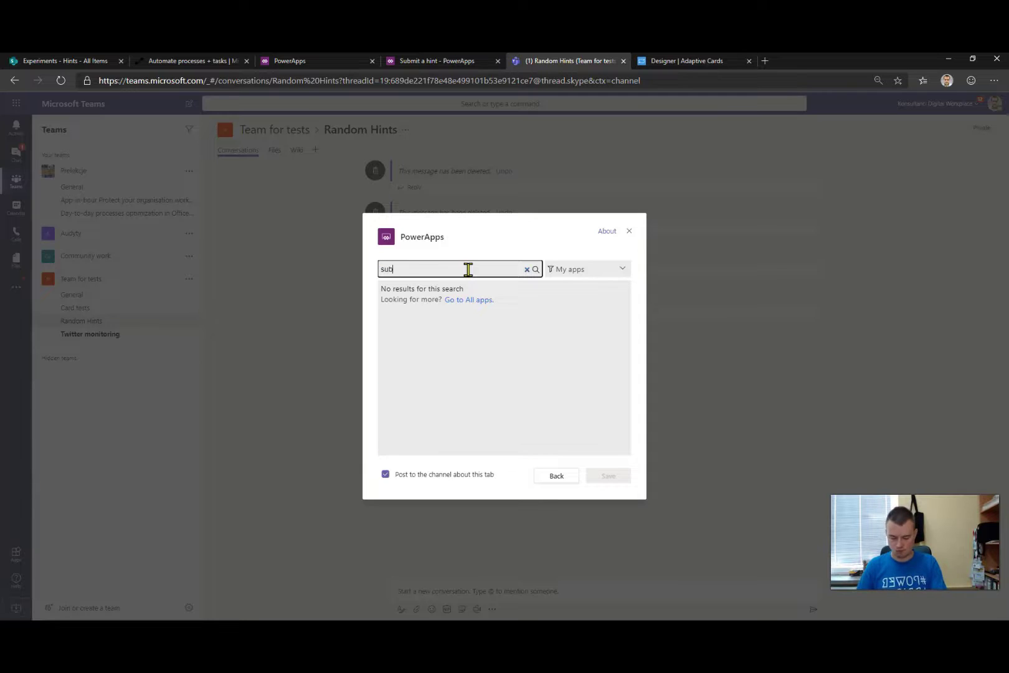
# Switch back to PowerApps, leave the app preview and save the app to the cloud as "Submit a hint"
pyautogui.click(402, 64)
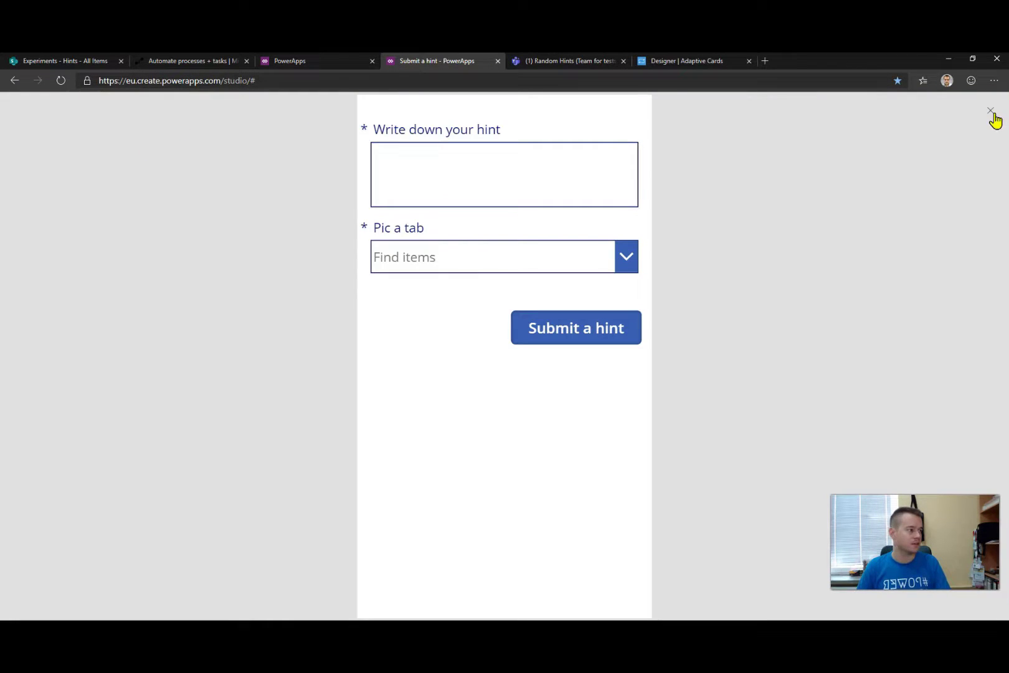
pyautogui.click(991, 112)
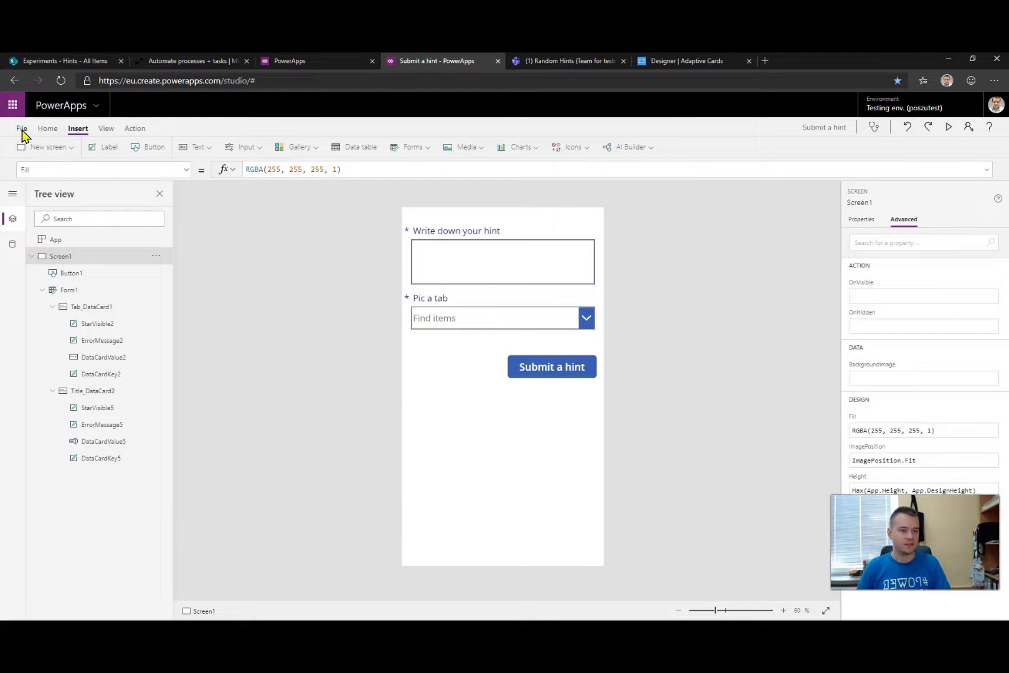
pyautogui.click(21, 128)
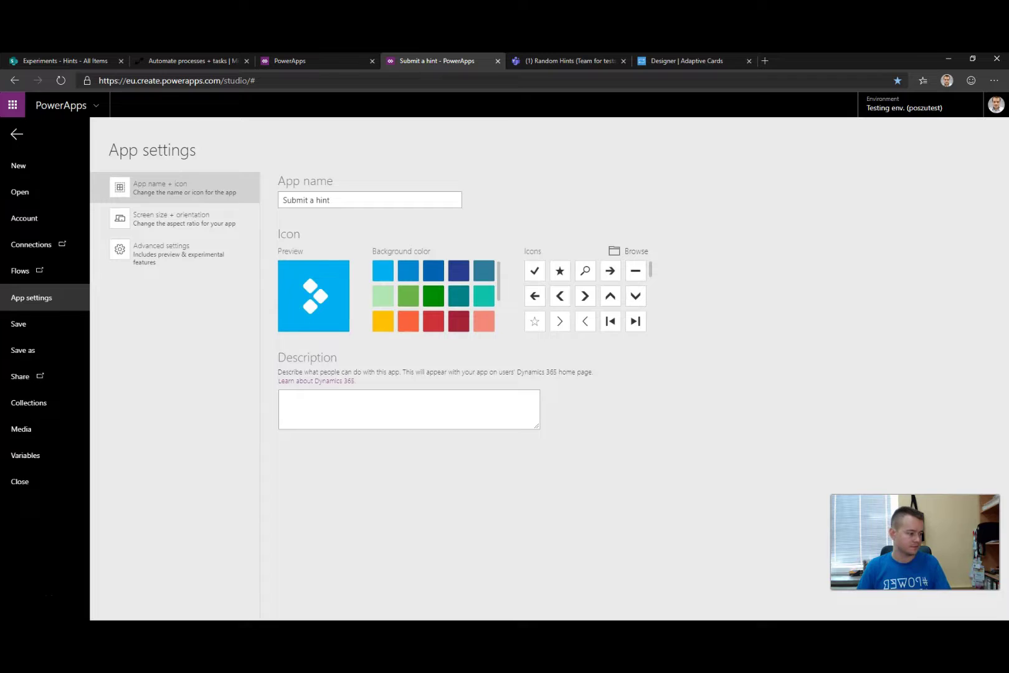
pyautogui.hotkey('ctrl', 'shift', 's')
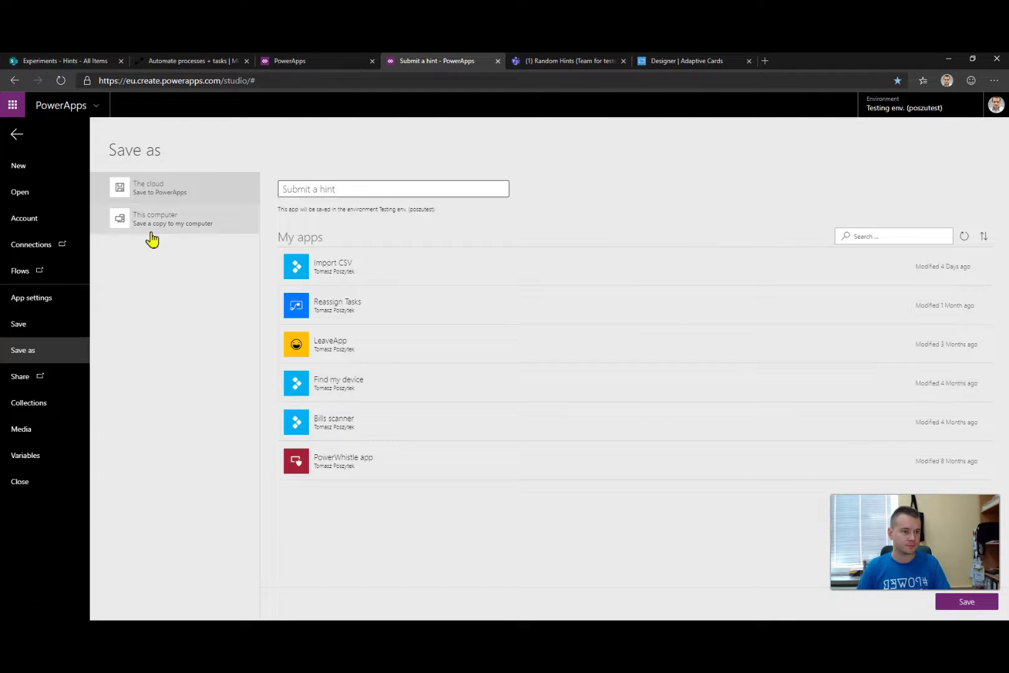
pyautogui.click(990, 606)
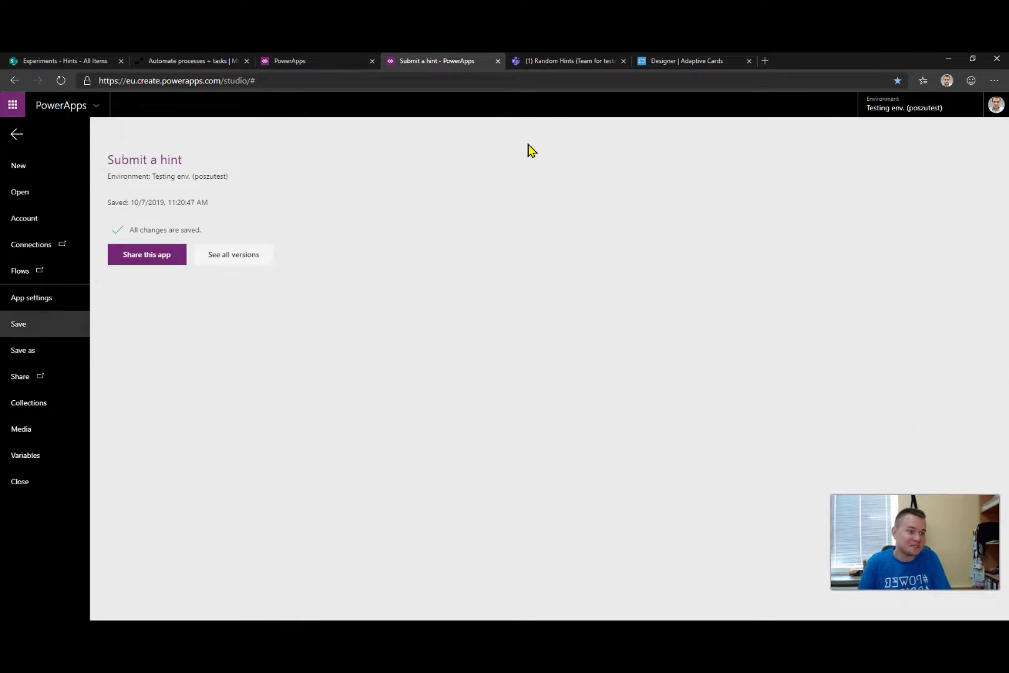
# Return to Teams and add the "Submit a hint" app as a PowerApps tab in the Random Hints channel
pyautogui.click(555, 64)
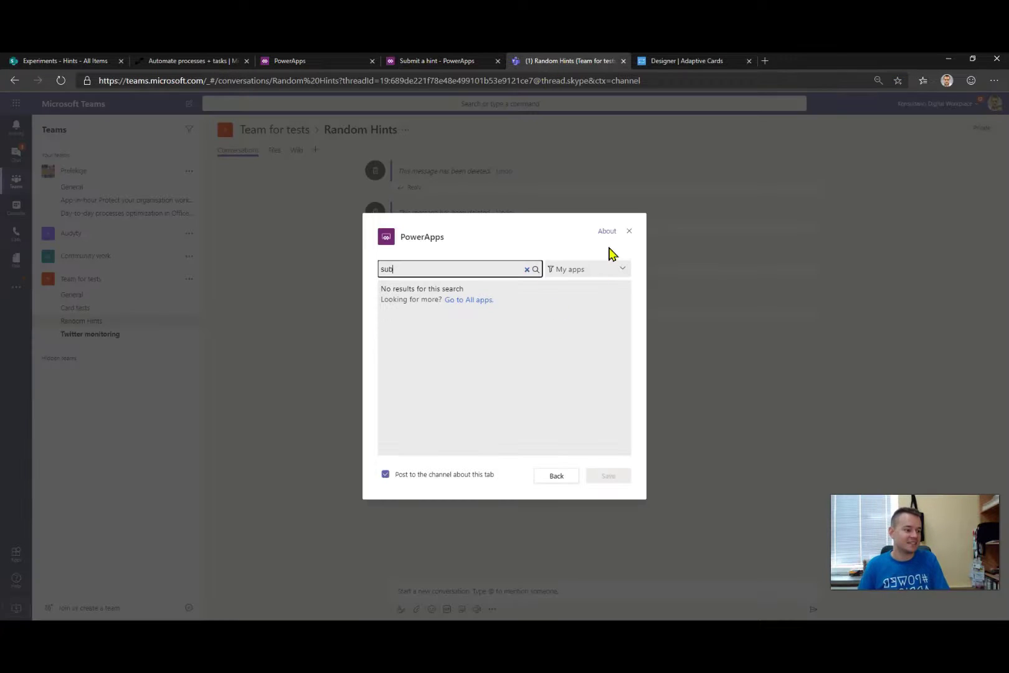
pyautogui.click(628, 233)
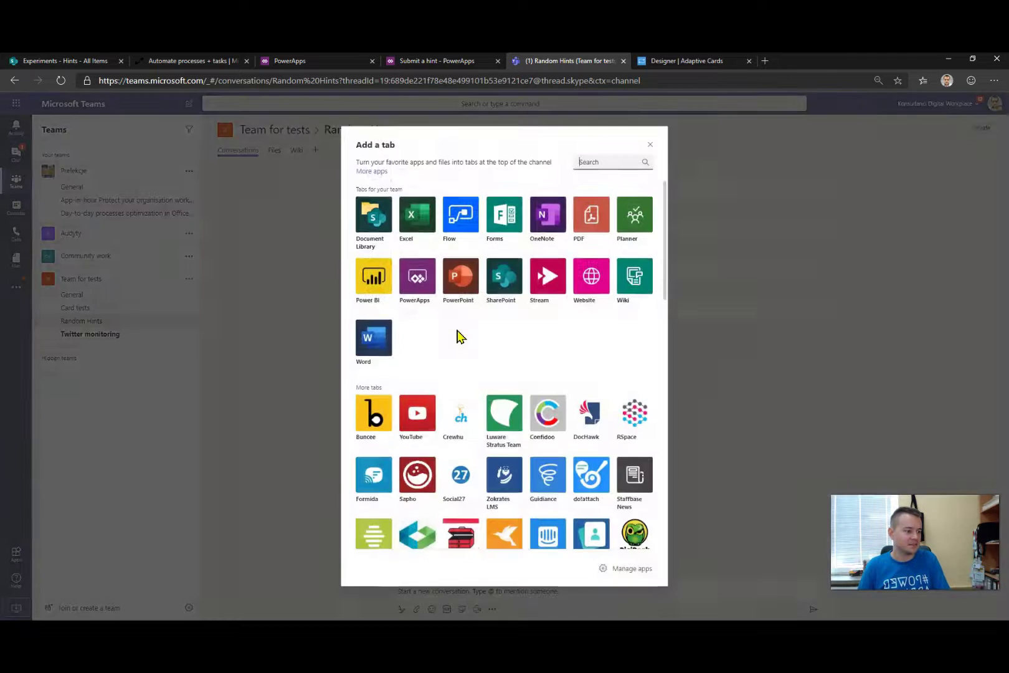
pyautogui.click(412, 279)
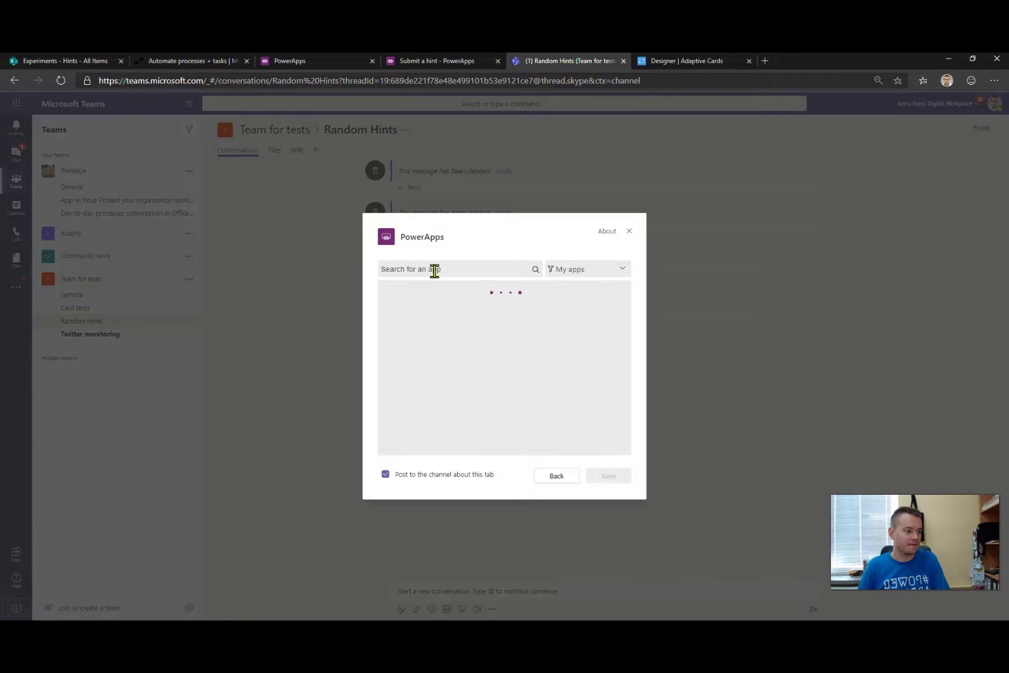
pyautogui.click(435, 274)
pyautogui.write('hint')
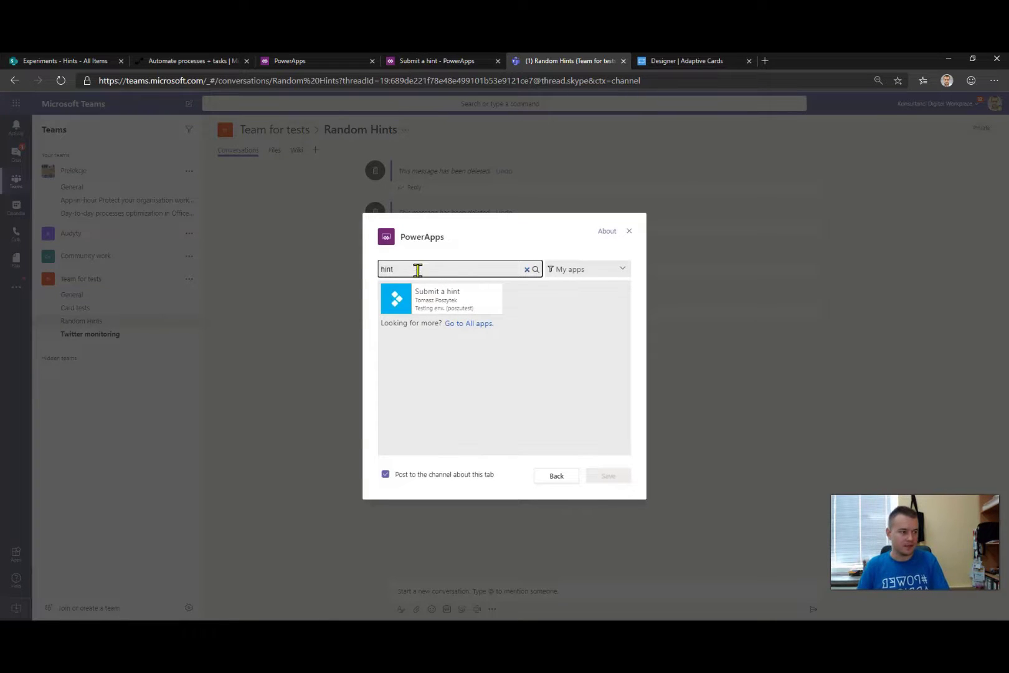
pyautogui.click(425, 309)
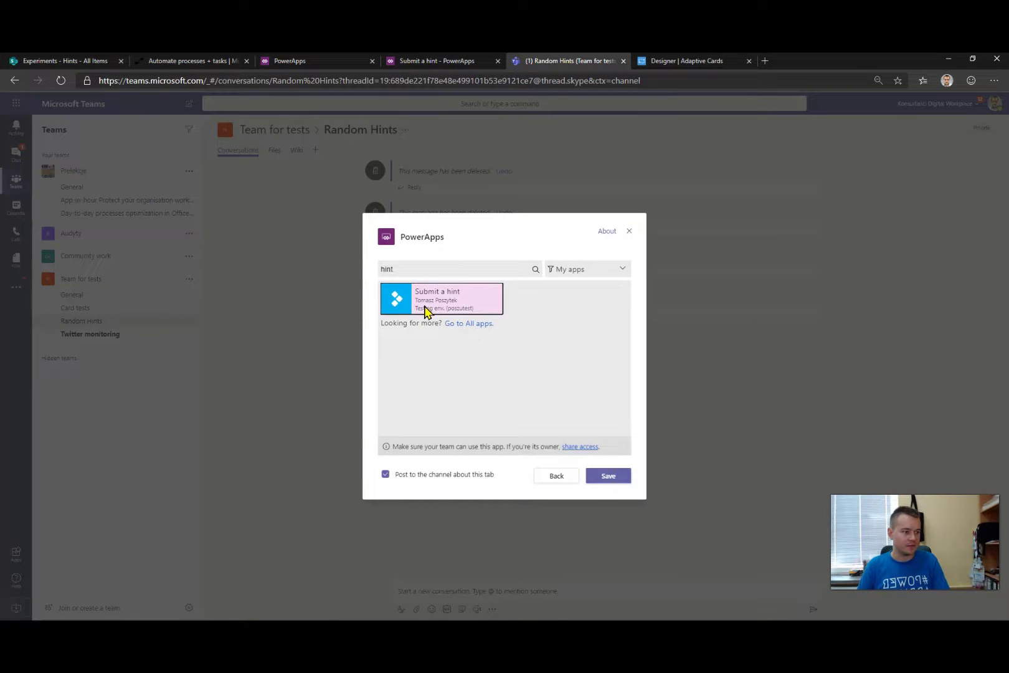
pyautogui.click(608, 480)
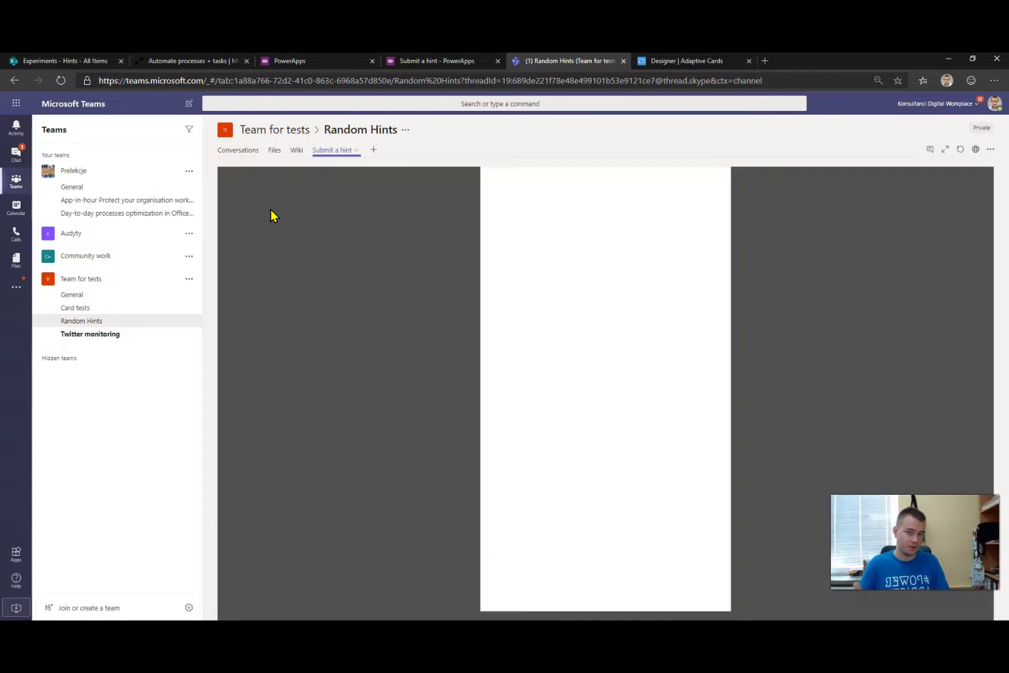
# Switch to Flow and create a scheduled flow named "Check hints" that repeats every 2 minutes
pyautogui.click(193, 62)
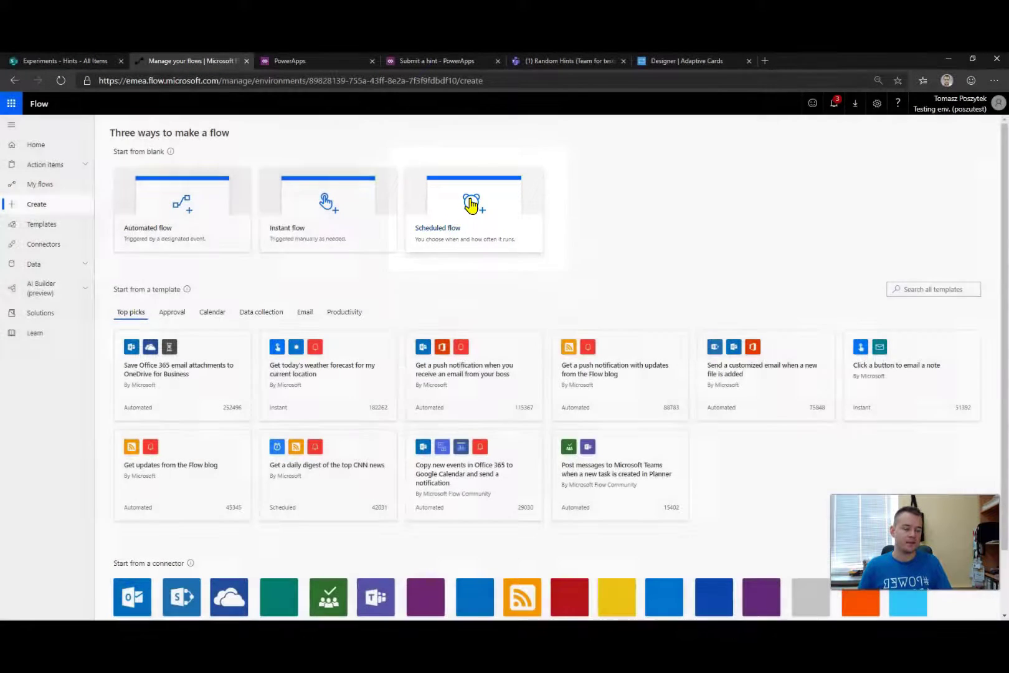
pyautogui.click(472, 205)
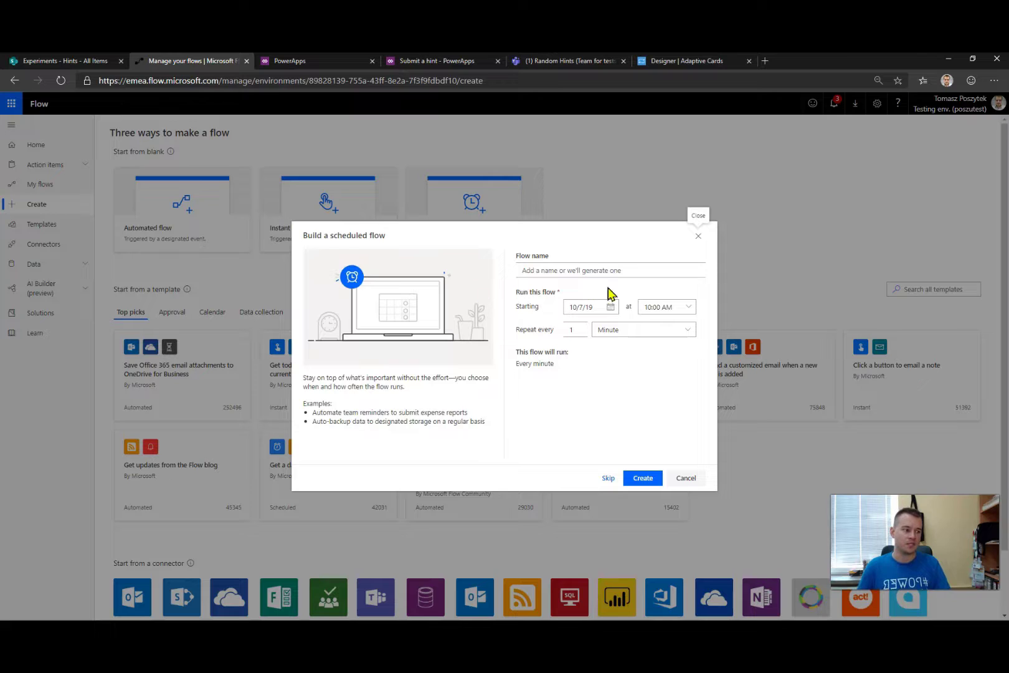
pyautogui.click(633, 337)
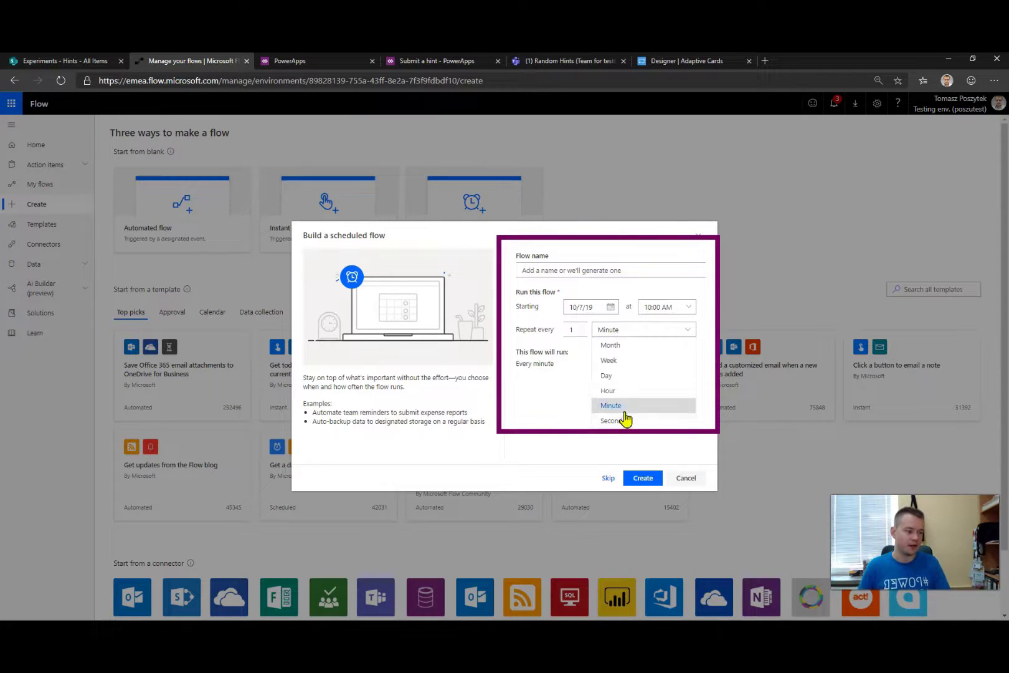
pyautogui.click(628, 362)
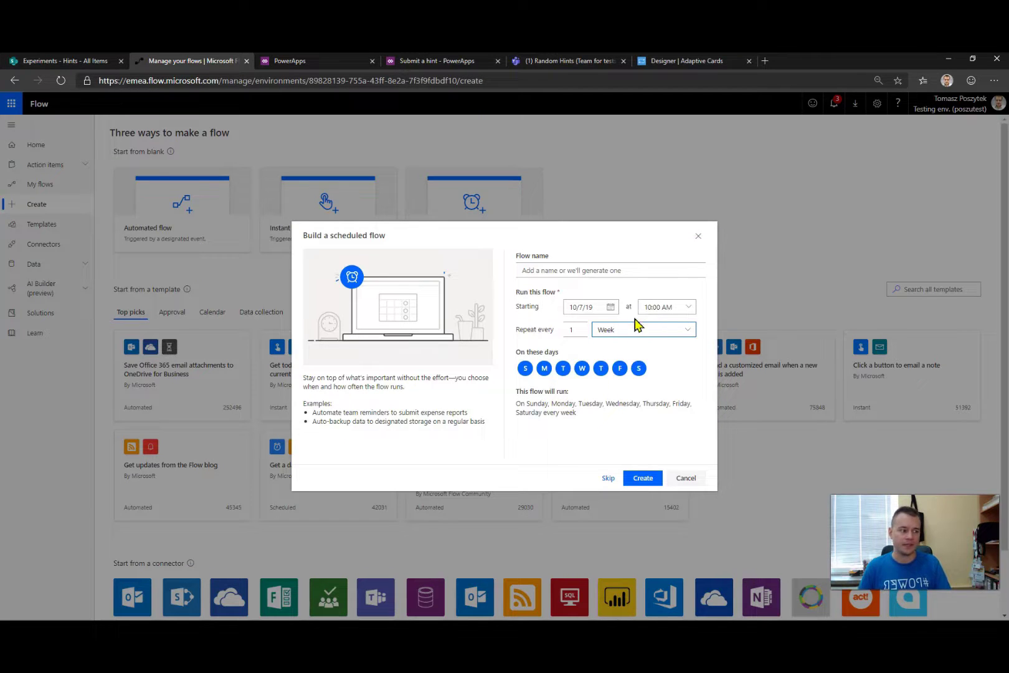
pyautogui.click(624, 332)
pyautogui.click(611, 405)
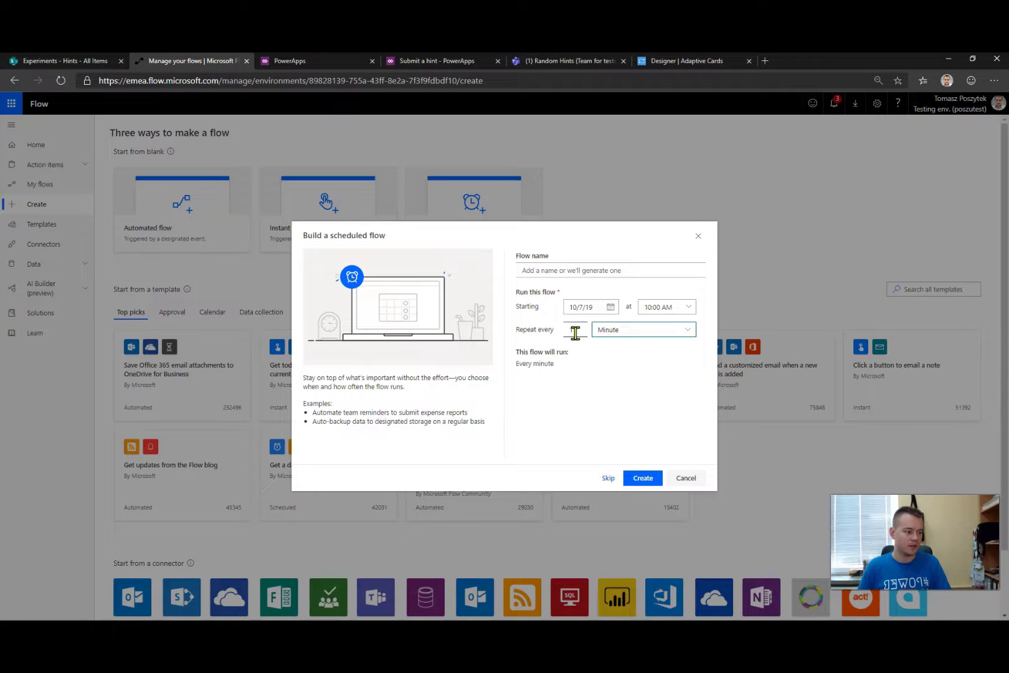
pyautogui.doubleClick(572, 330)
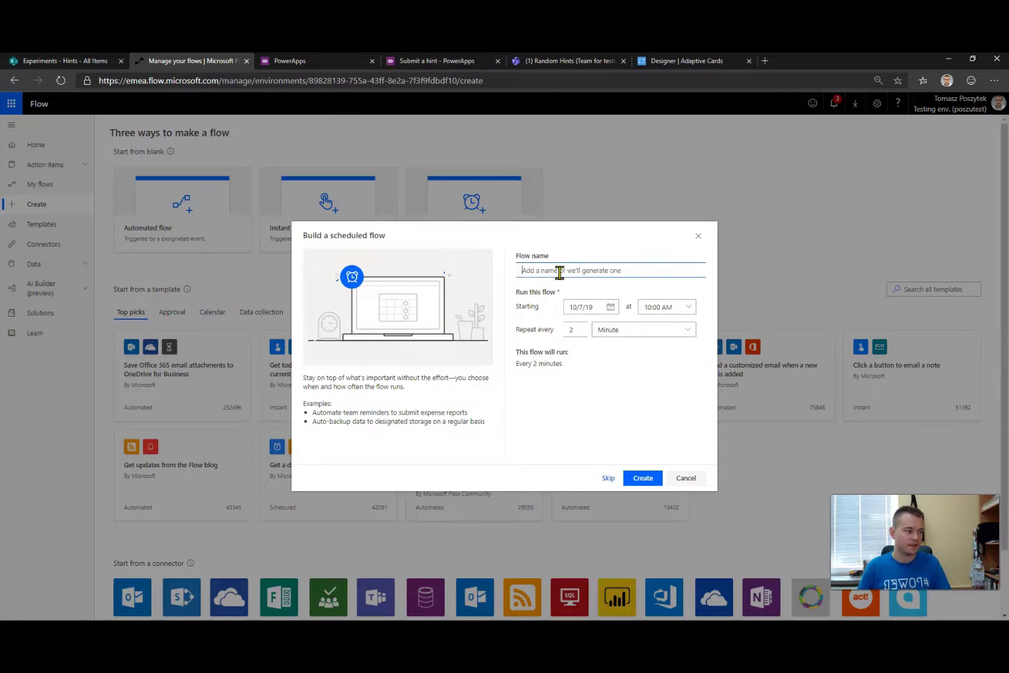
pyautogui.write('Check hints')
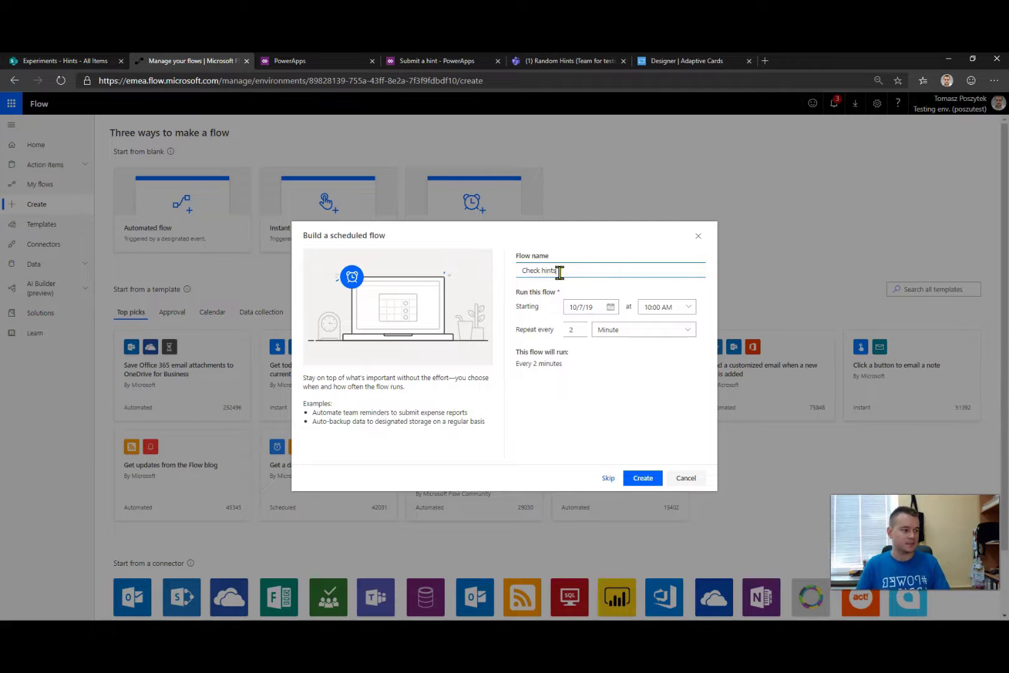
pyautogui.click(648, 485)
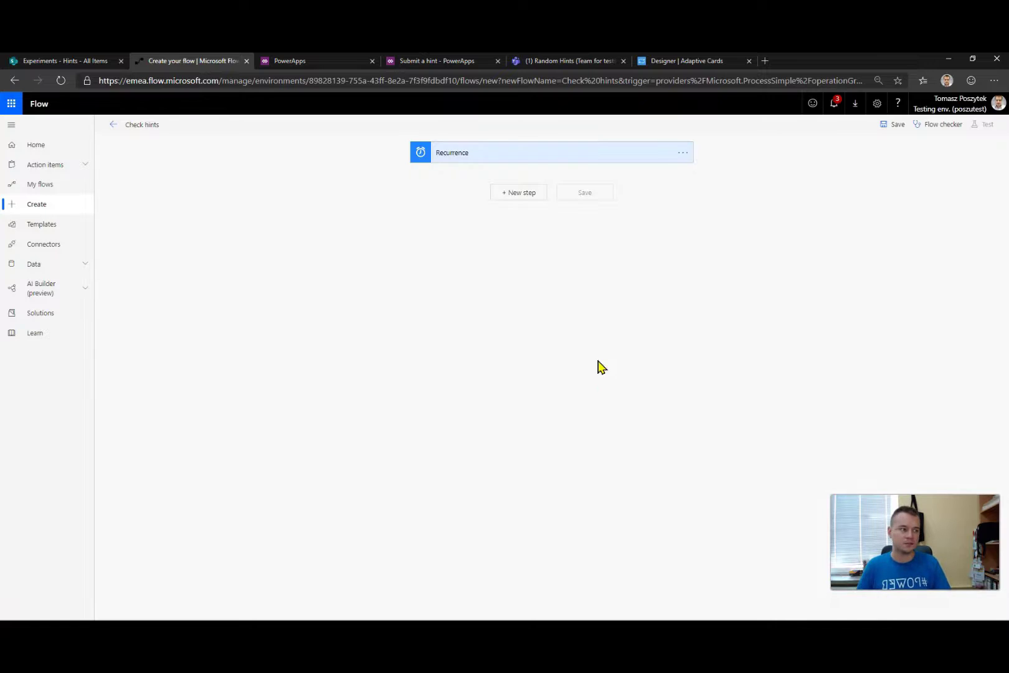
# Add a SharePoint Get items action after the Recurrence trigger
pyautogui.click(511, 193)
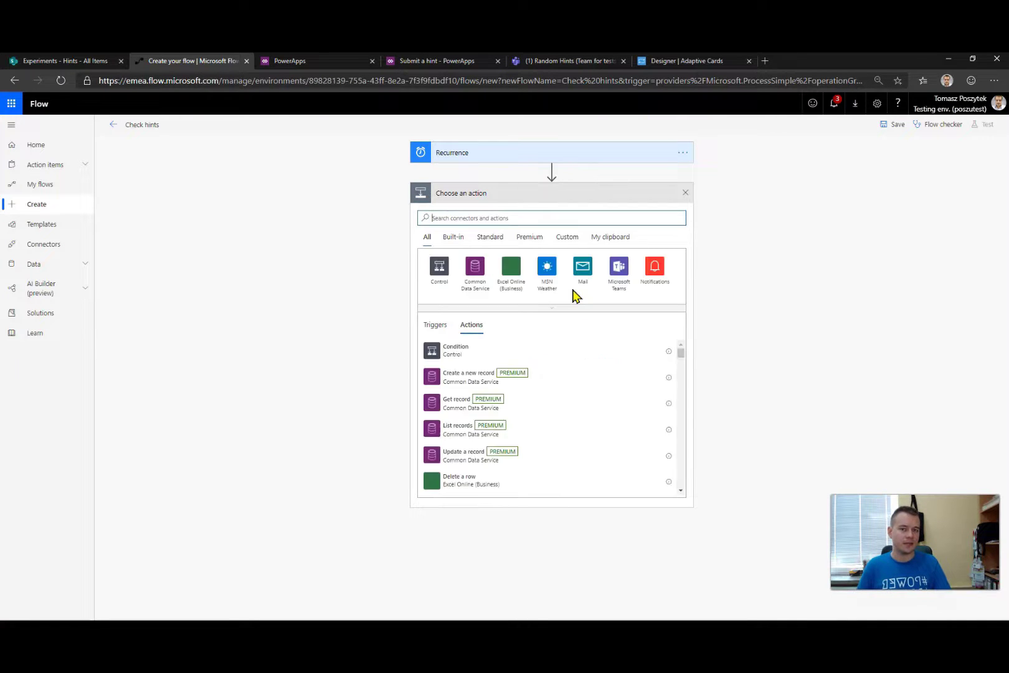
pyautogui.click(510, 219)
pyautogui.write('share')
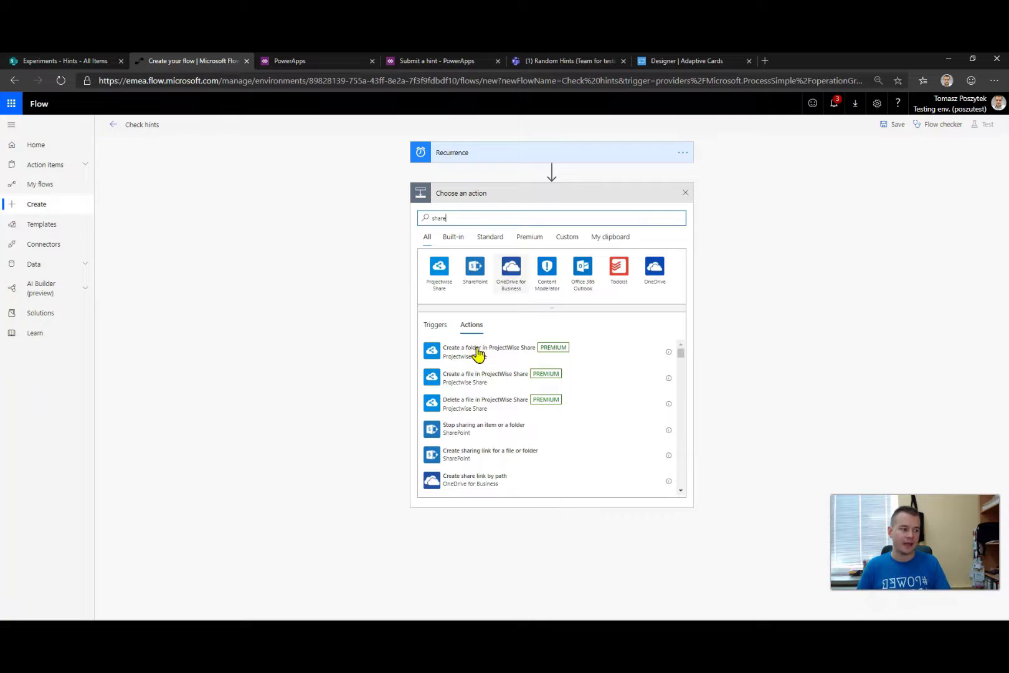
pyautogui.click(475, 269)
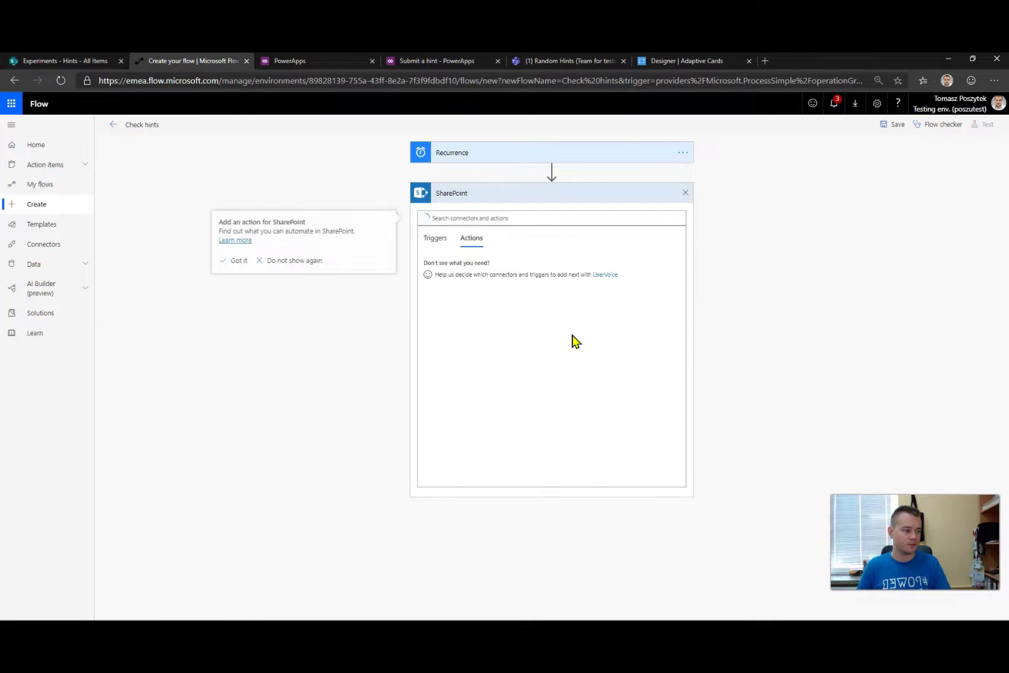
pyautogui.scroll(-3, 486, 342)
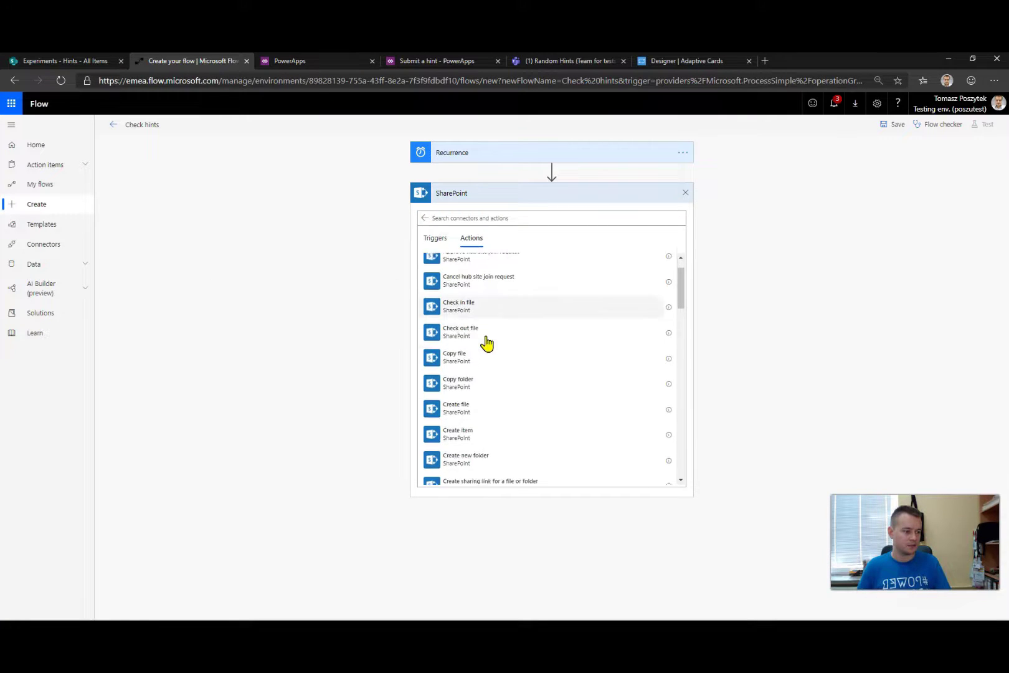
pyautogui.scroll(-1, 493, 417)
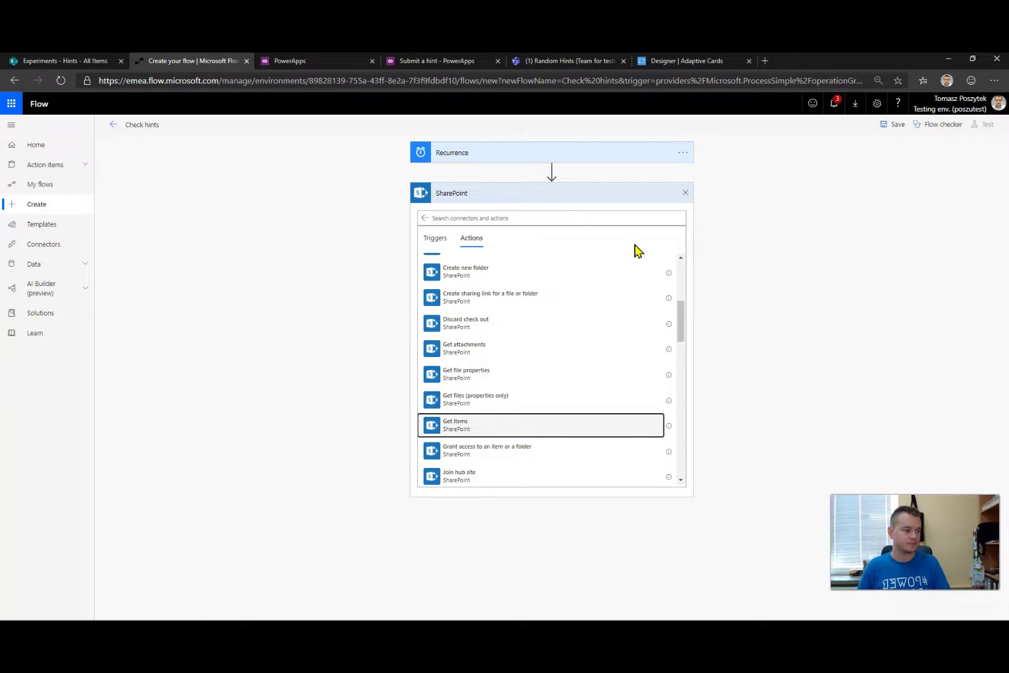
# Point the Get items action to the Experiments site and its Hints list
pyautogui.click(674, 214)
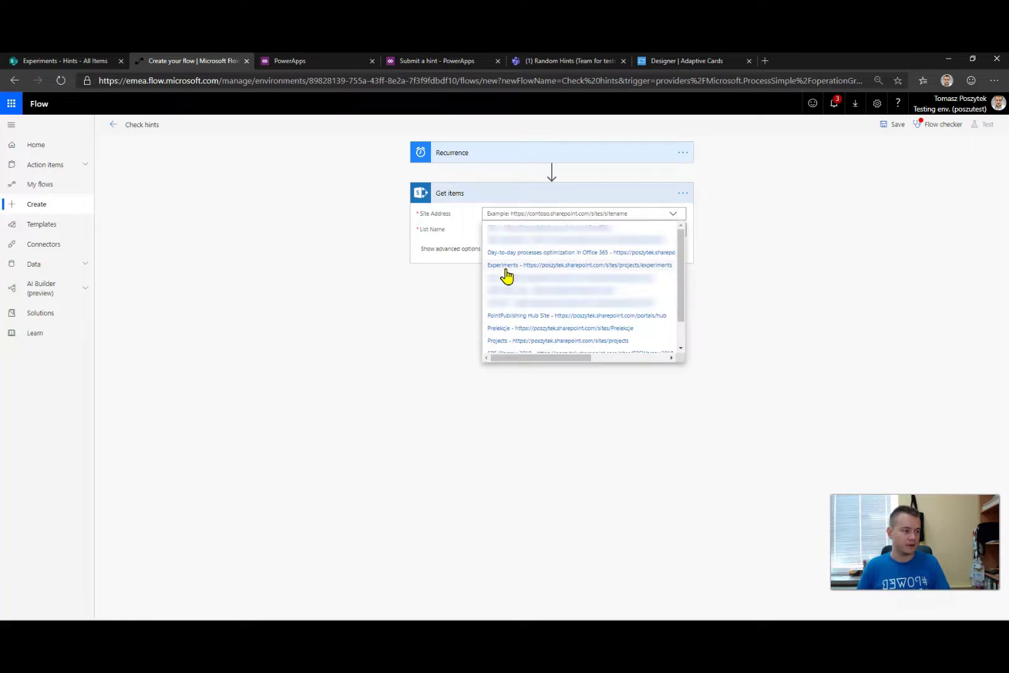
pyautogui.click(526, 266)
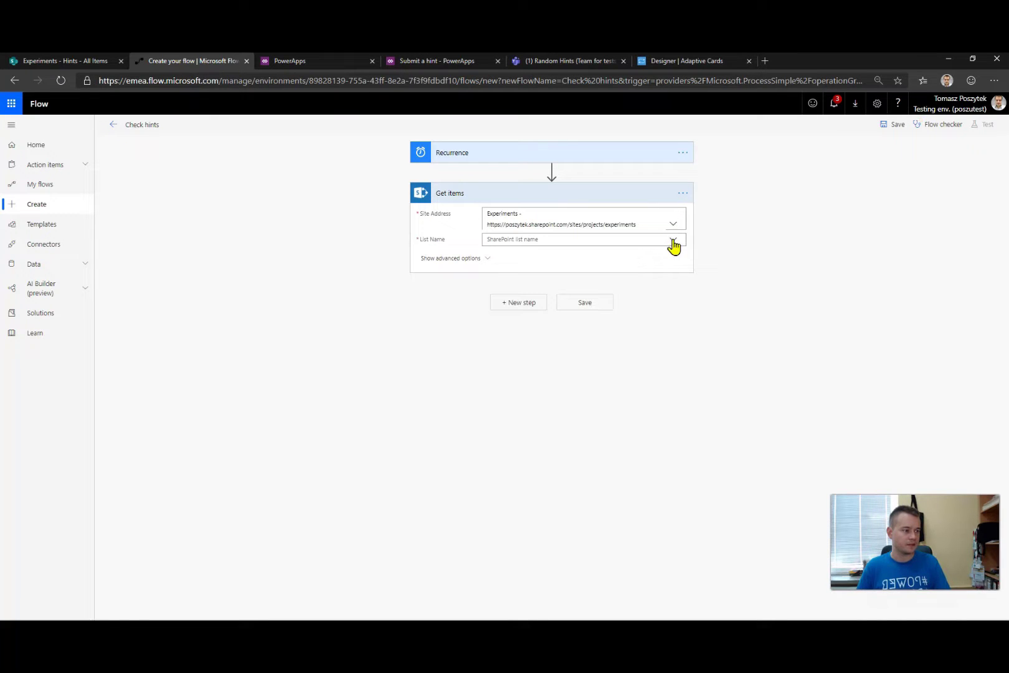
pyautogui.click(674, 244)
pyautogui.click(520, 282)
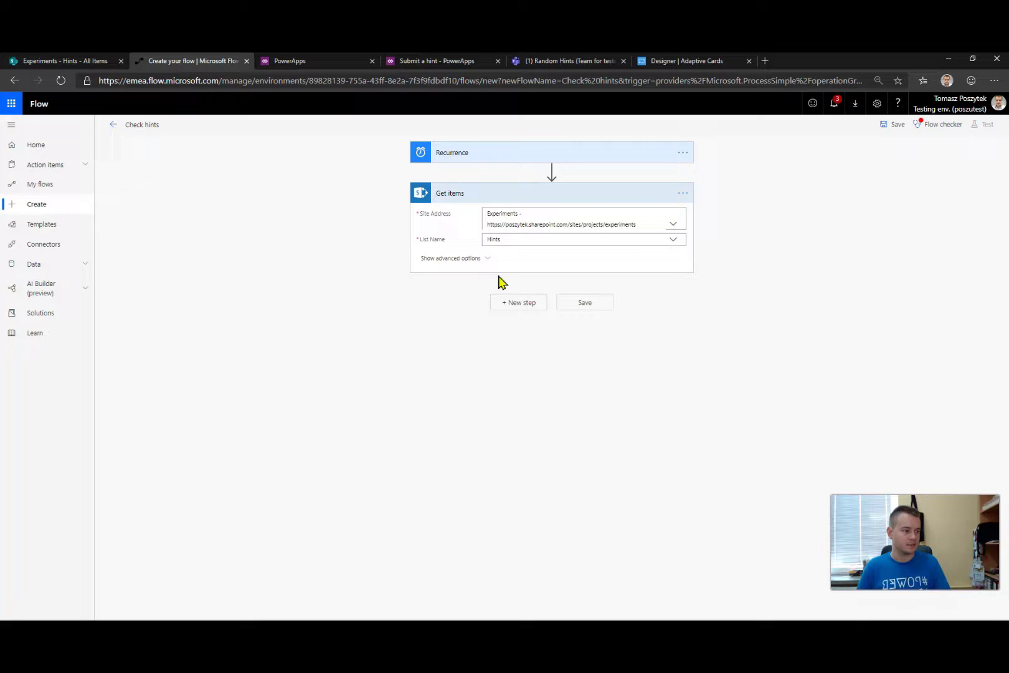
# Show the advanced options of Get items and begin the Filter Query with "Created ge datetime'"
pyautogui.click(444, 260)
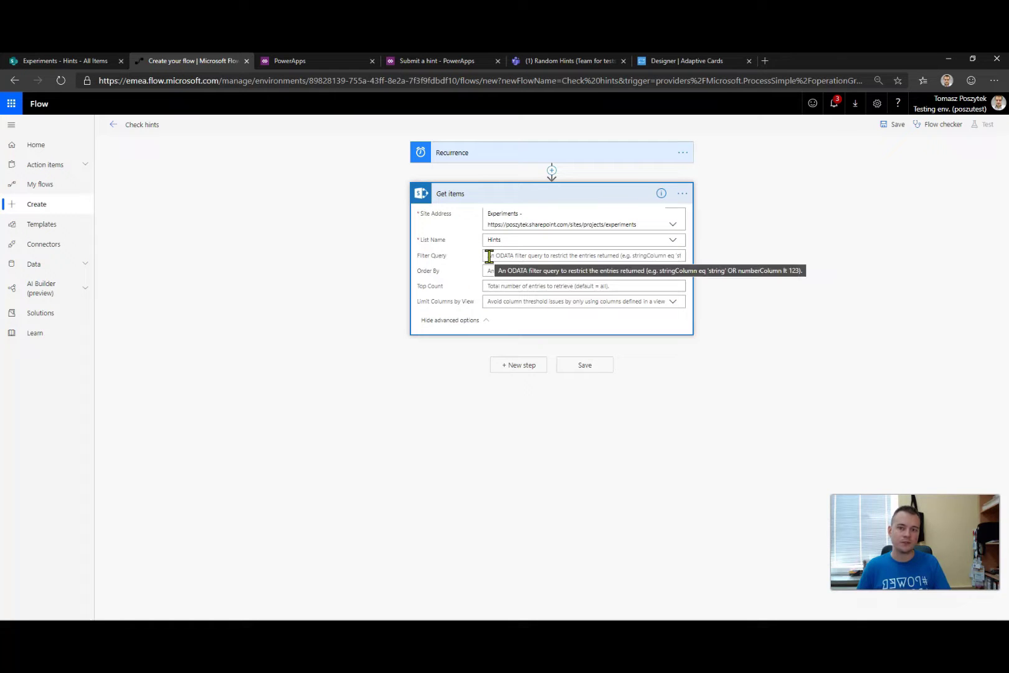
pyautogui.click(529, 258)
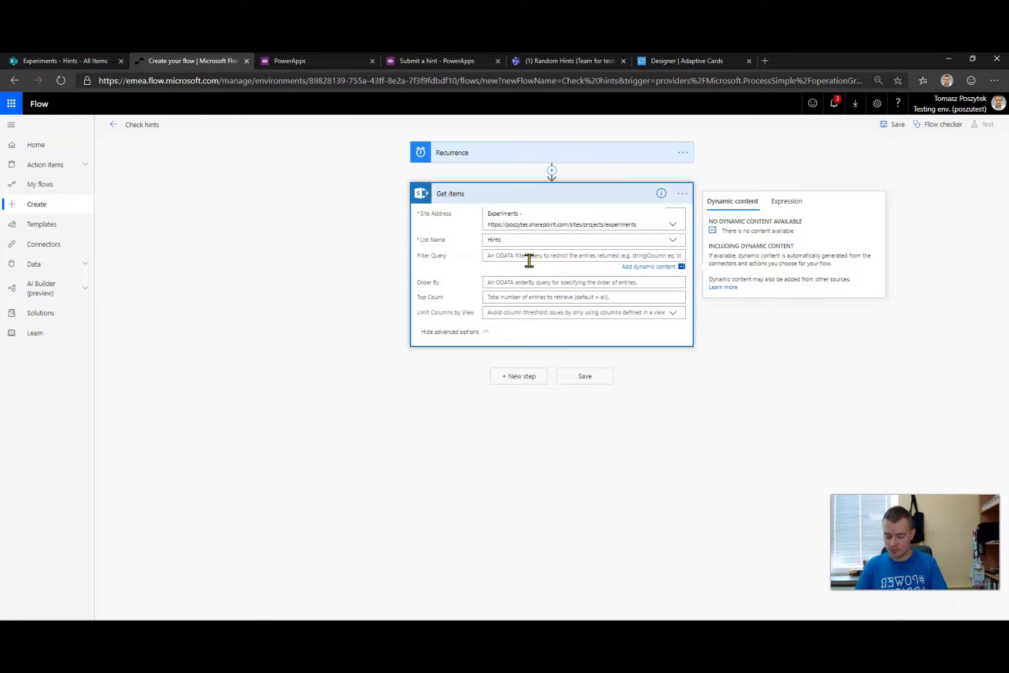
pyautogui.write('Created ge datetime')
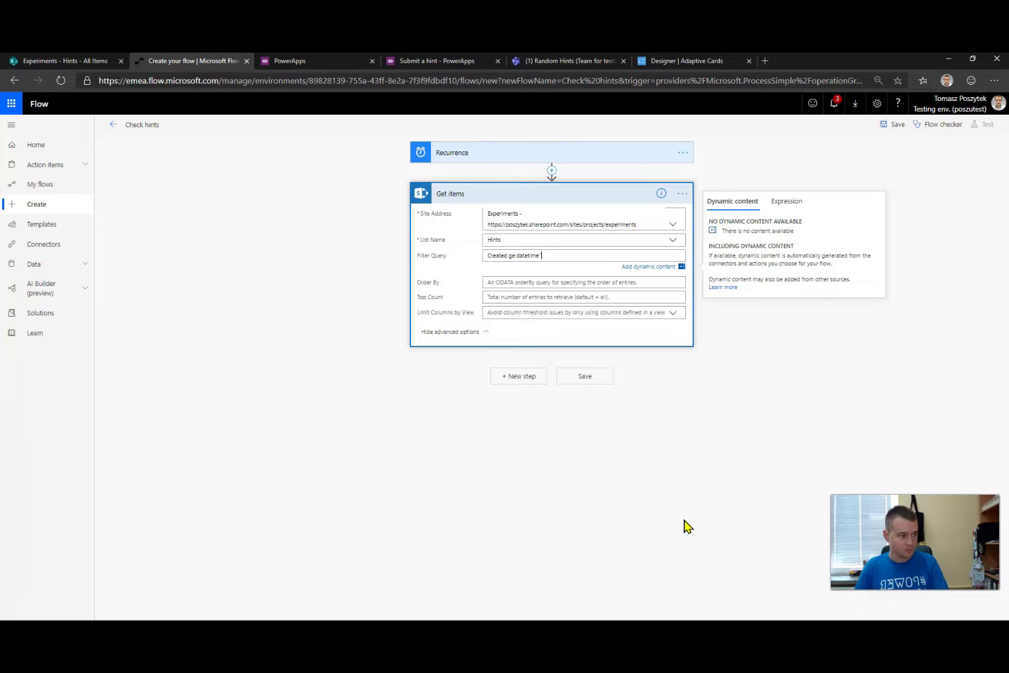
# Insert the expression addDays(utcNow(), -10) into the Filter Query and complete it with "' and Approved eq false"
pyautogui.click(790, 202)
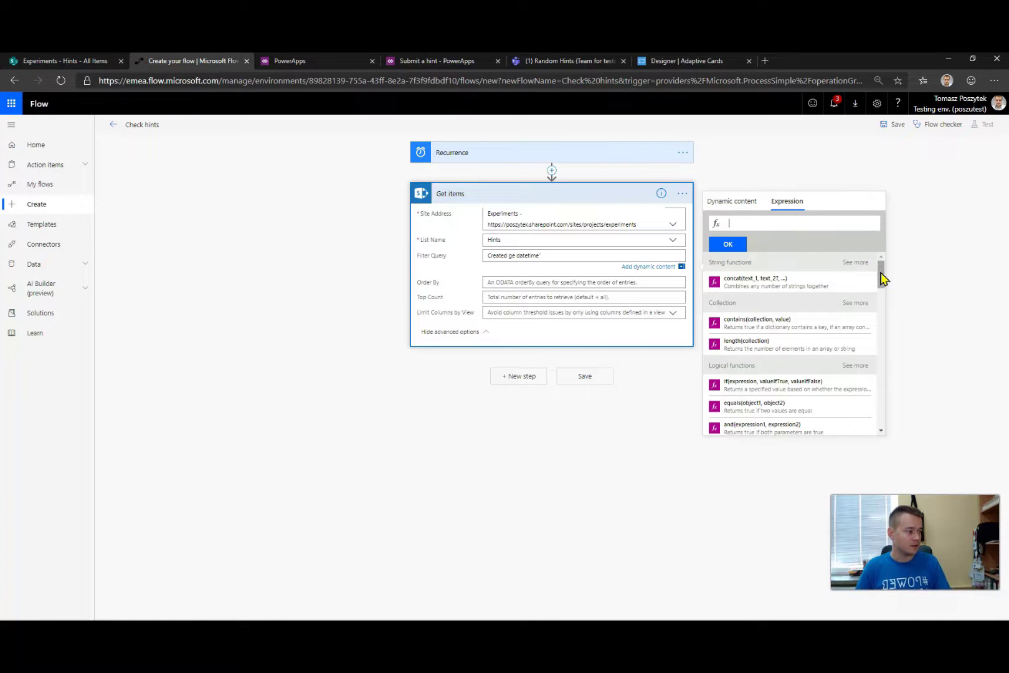
pyautogui.moveTo(881, 277); pyautogui.dragTo(878, 346)
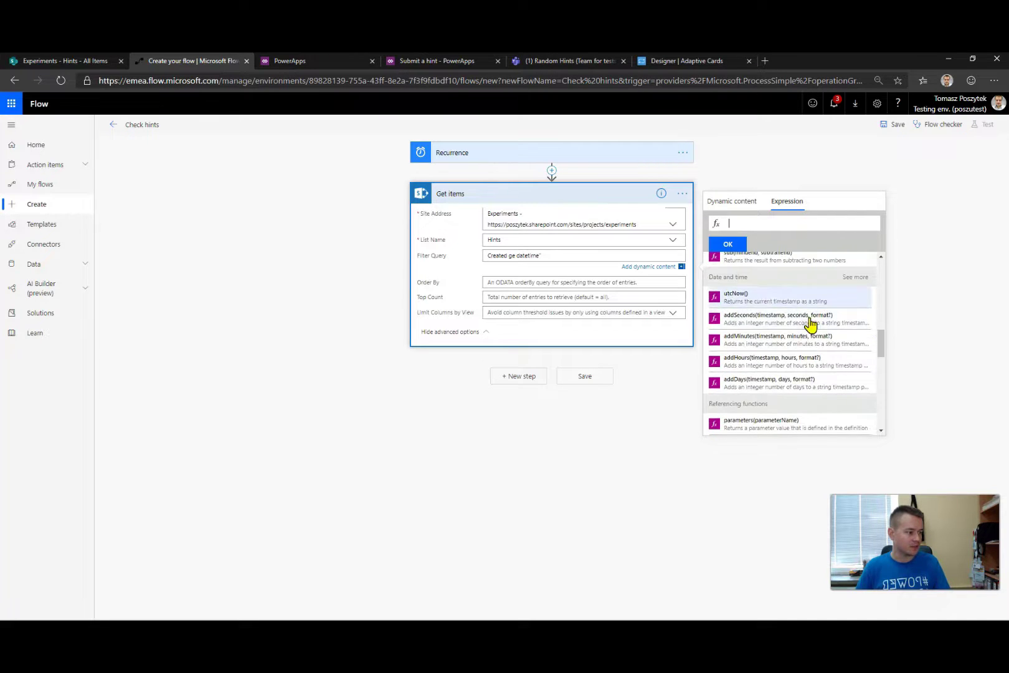
pyautogui.click(775, 390)
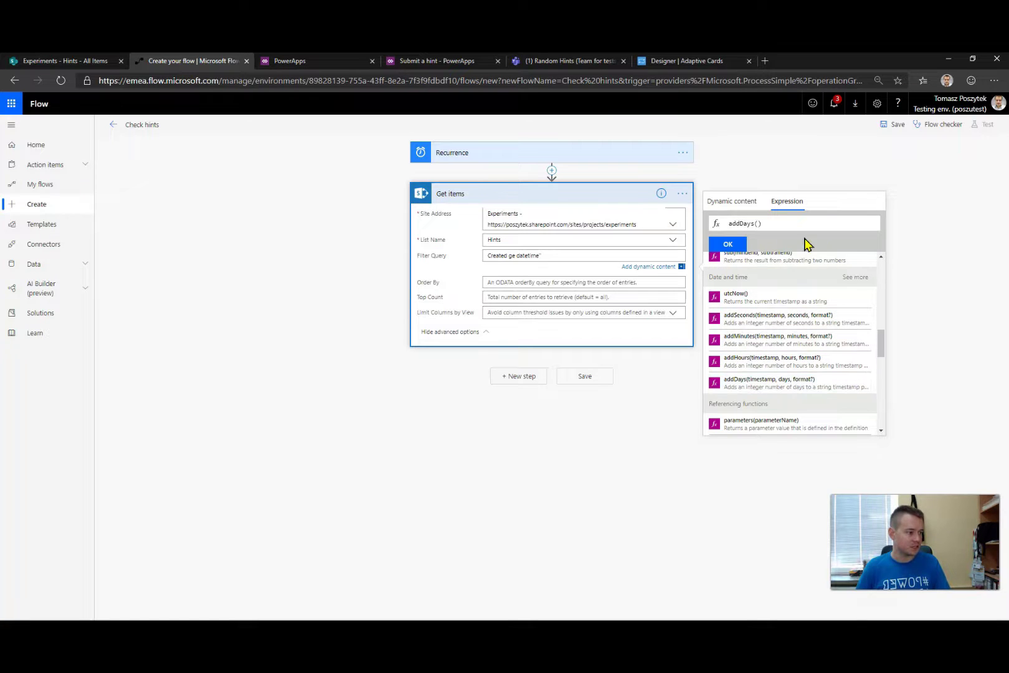
pyautogui.click(760, 298)
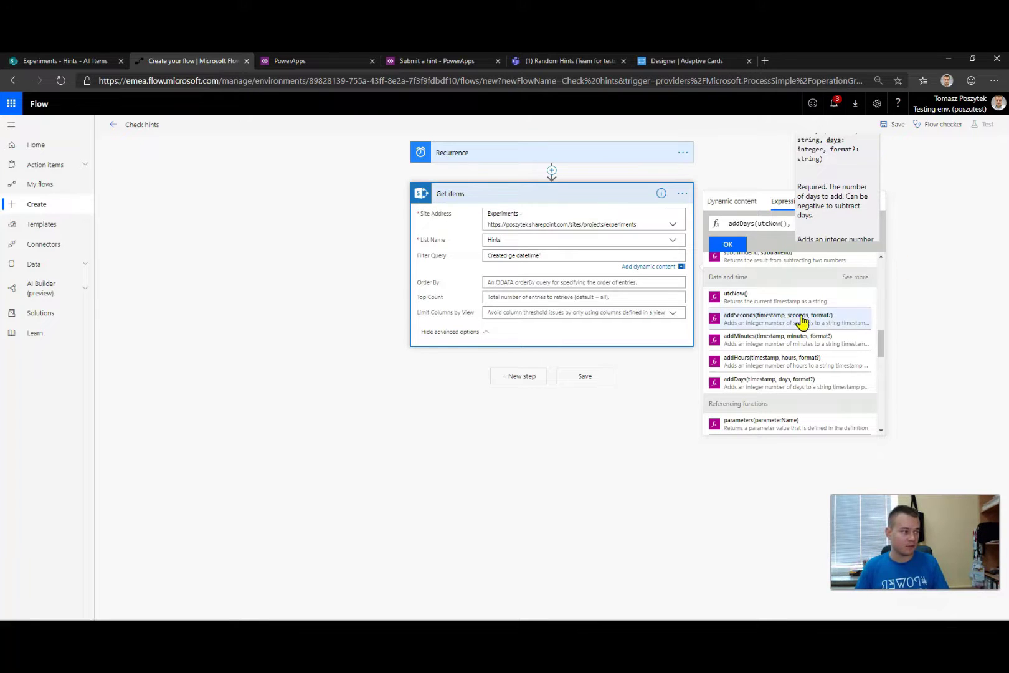
pyautogui.write('-10')
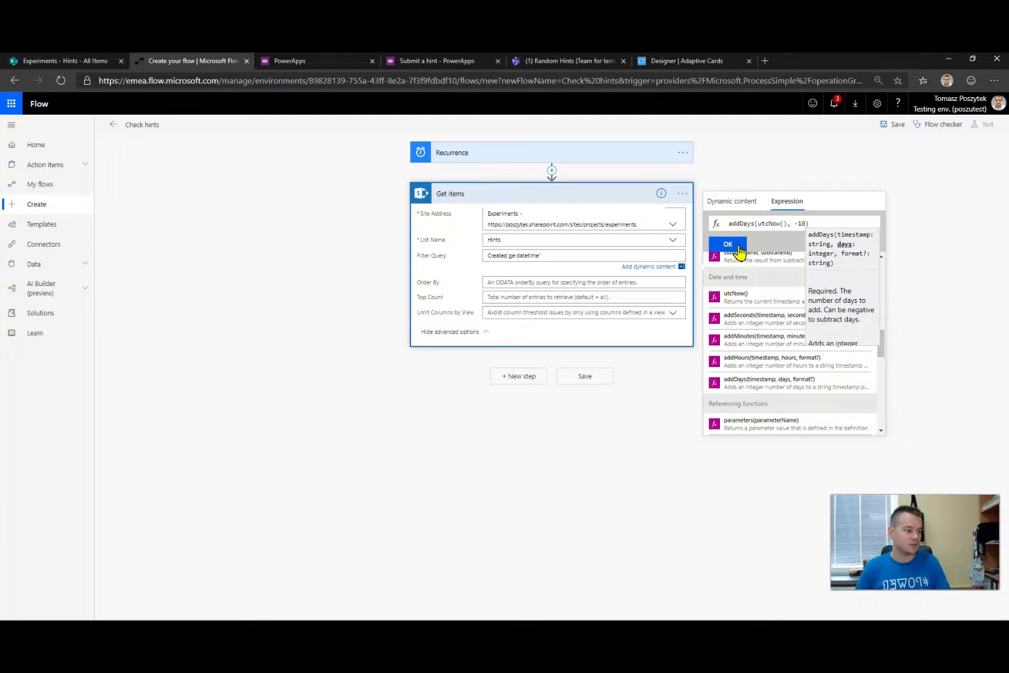
pyautogui.click(729, 245)
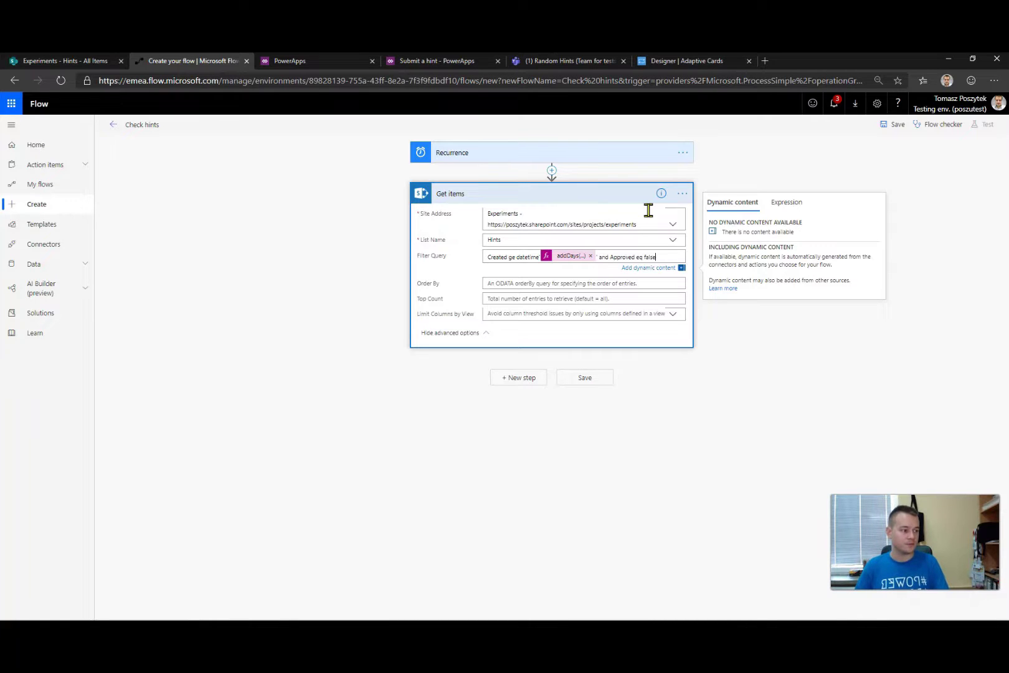
pyautogui.click(609, 284)
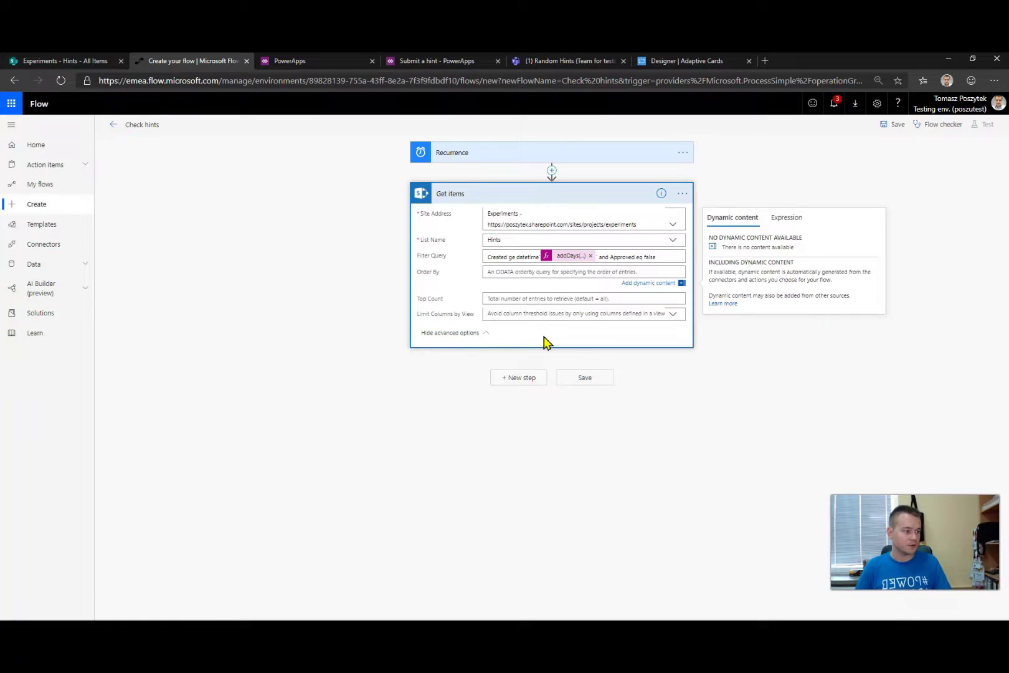
# Add the Teams action "Post your own adaptive card as the Flow bot to a user" and fill in the recipient's e-mail
pyautogui.click(527, 381)
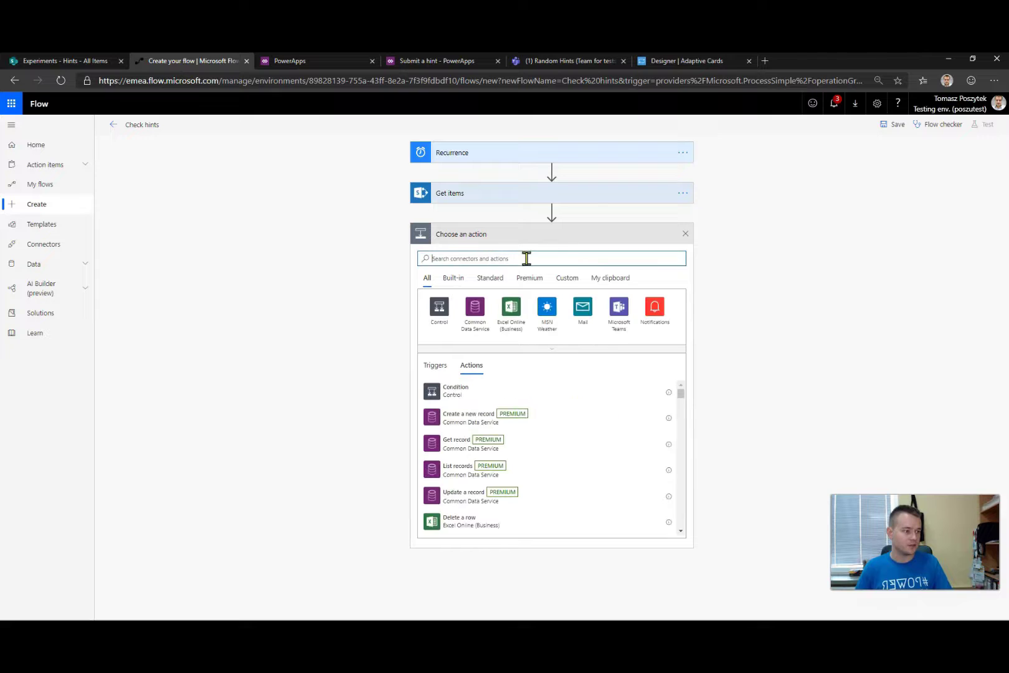
pyautogui.click(617, 321)
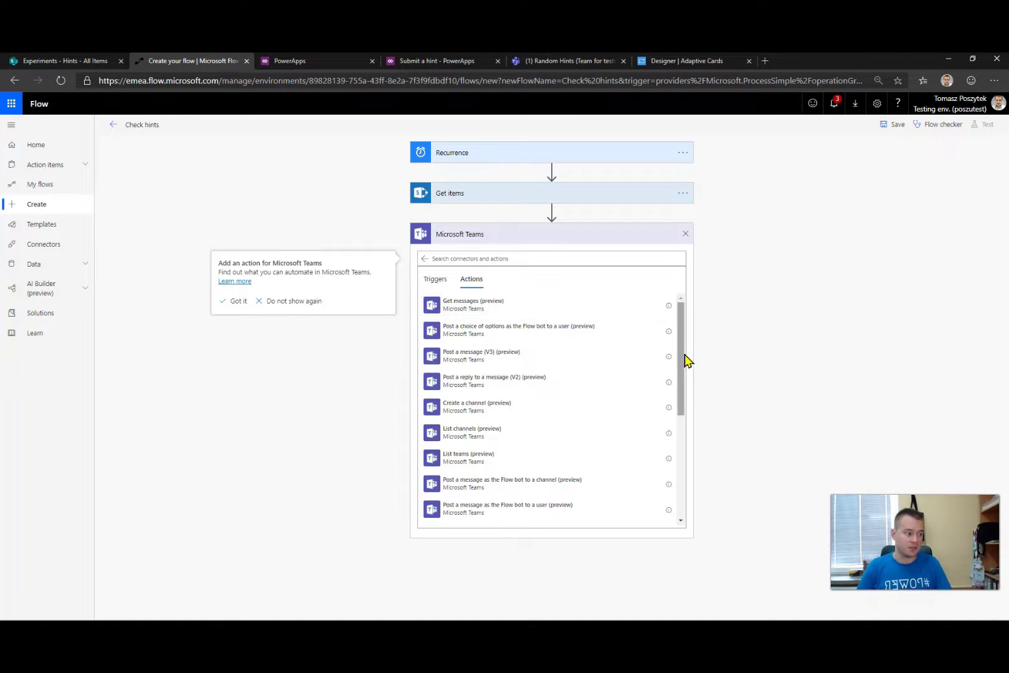
pyautogui.moveTo(684, 361); pyautogui.dragTo(669, 459)
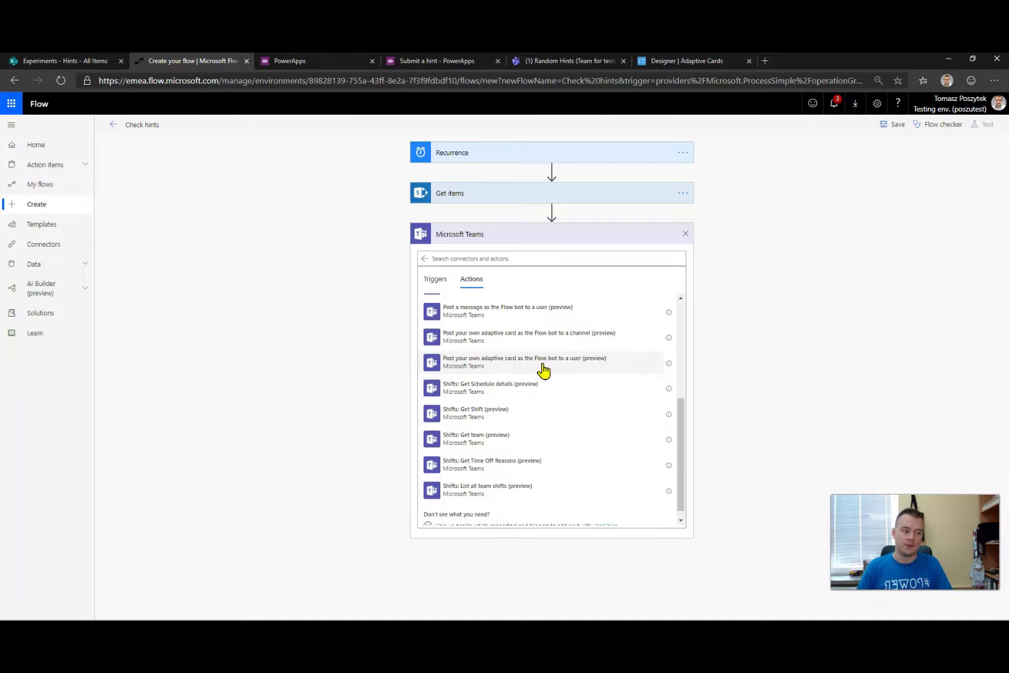
pyautogui.click(582, 370)
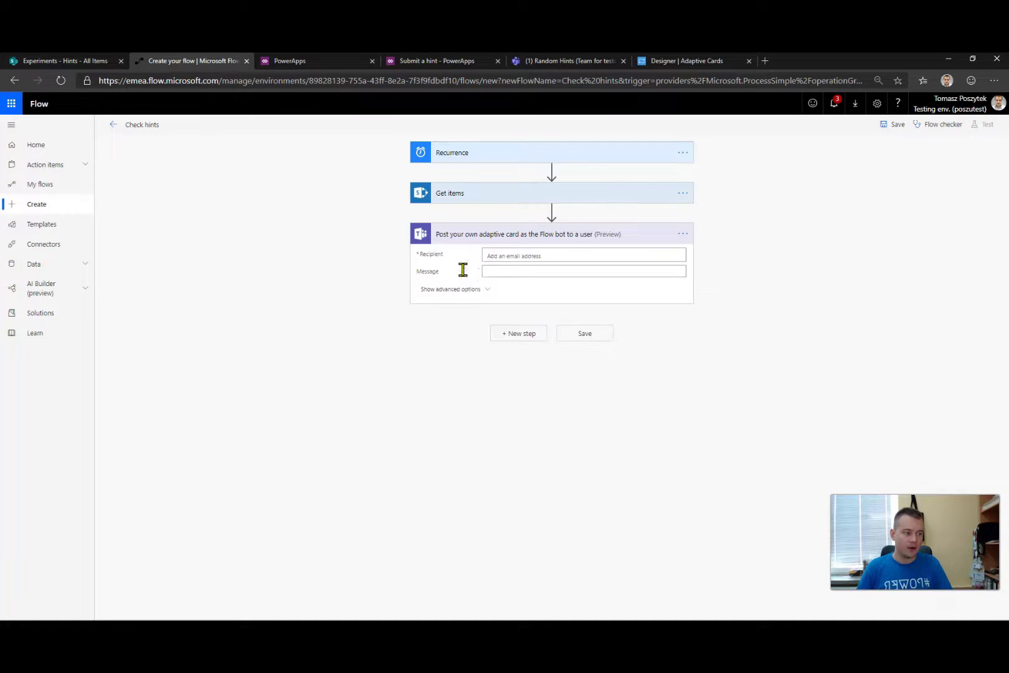
pyautogui.click(511, 257)
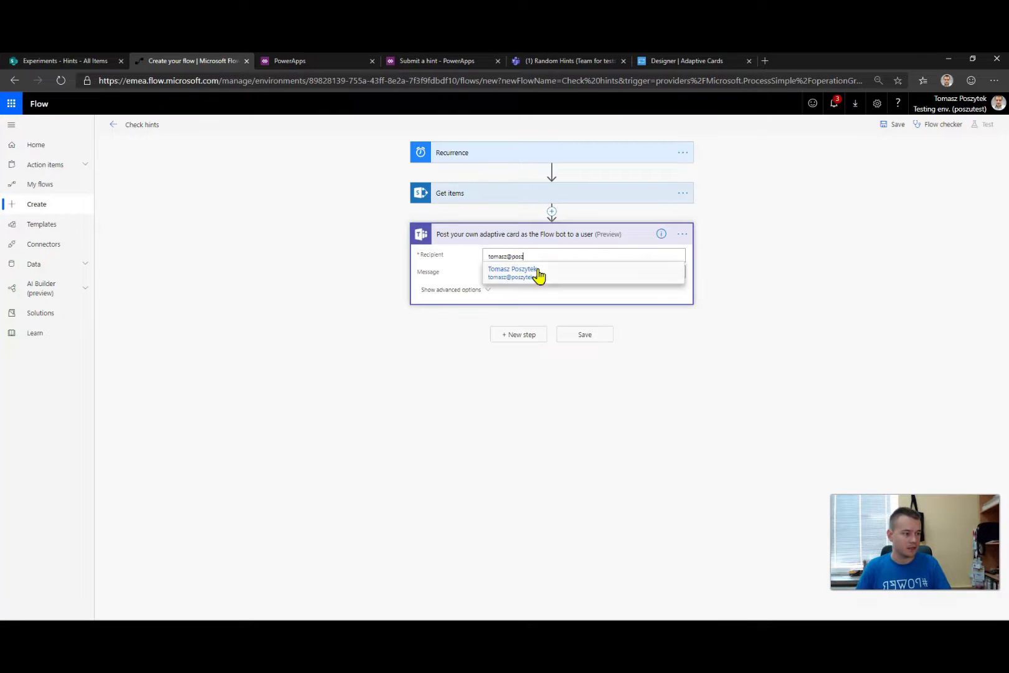
pyautogui.click(531, 272)
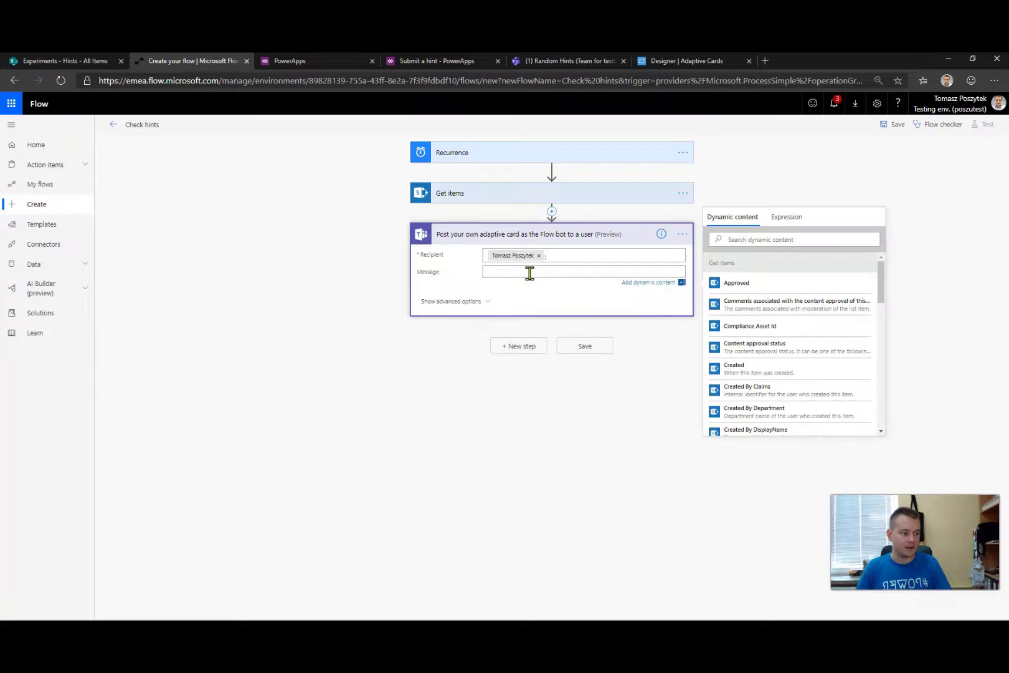
# Switch to the Adaptive Cards Designer, try an ImageSet under the card's heading and remove it
pyautogui.click(676, 67)
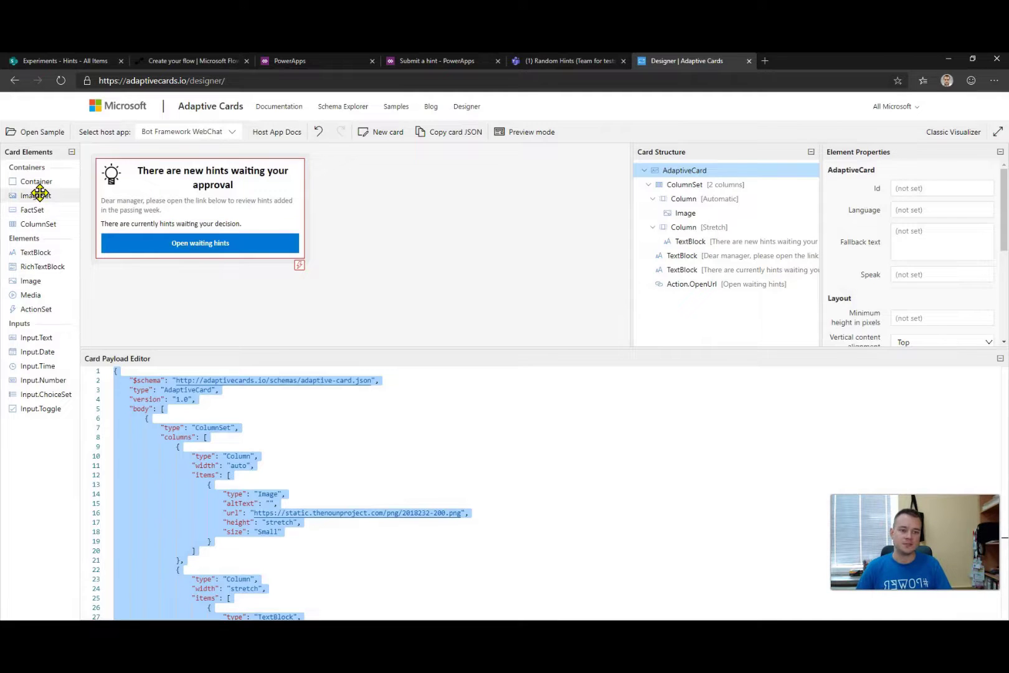
pyautogui.moveTo(38, 197); pyautogui.dragTo(218, 198)
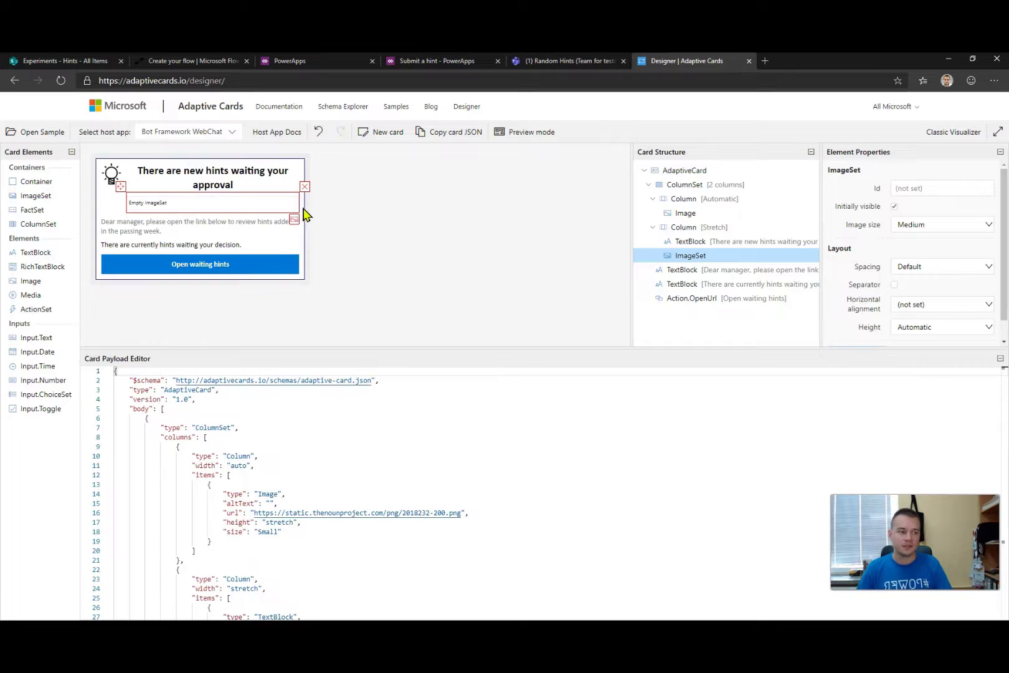
pyautogui.click(304, 187)
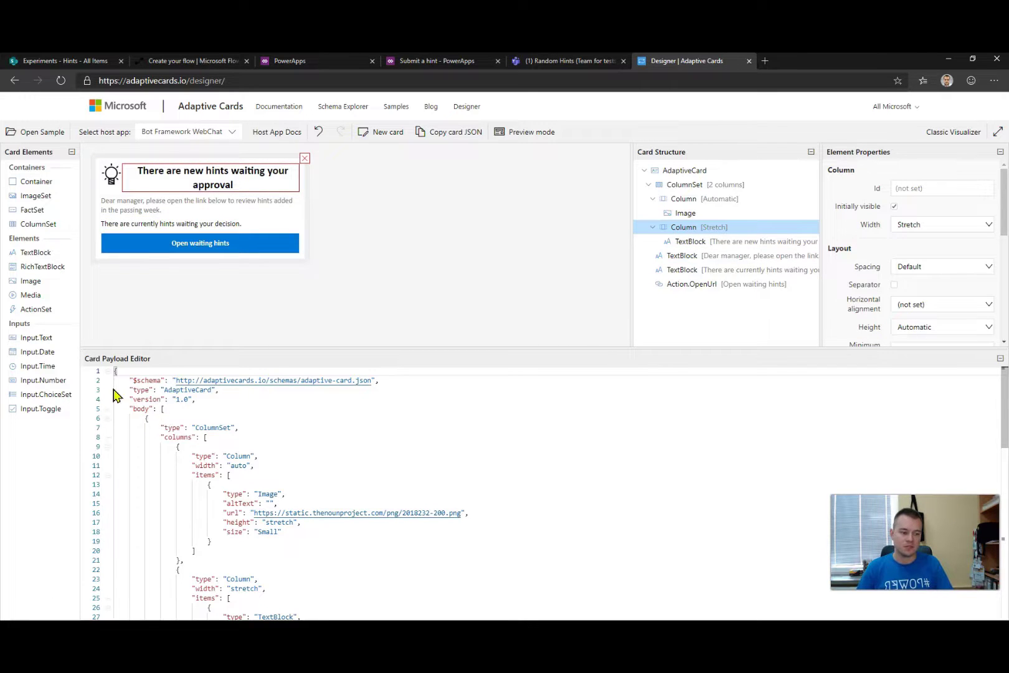
# Copy the card's entire JSON payload and paste it into the Message of the Teams action in Flow
pyautogui.scroll(-1, 237, 572)
pyautogui.scroll(-1, 239, 571)
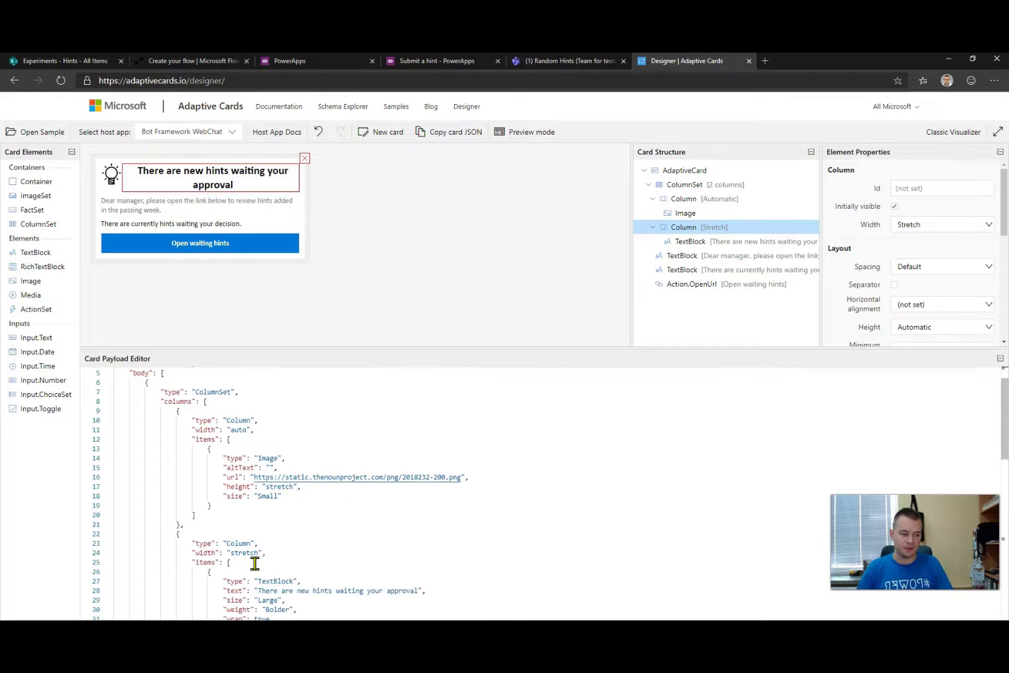
pyautogui.click(261, 429)
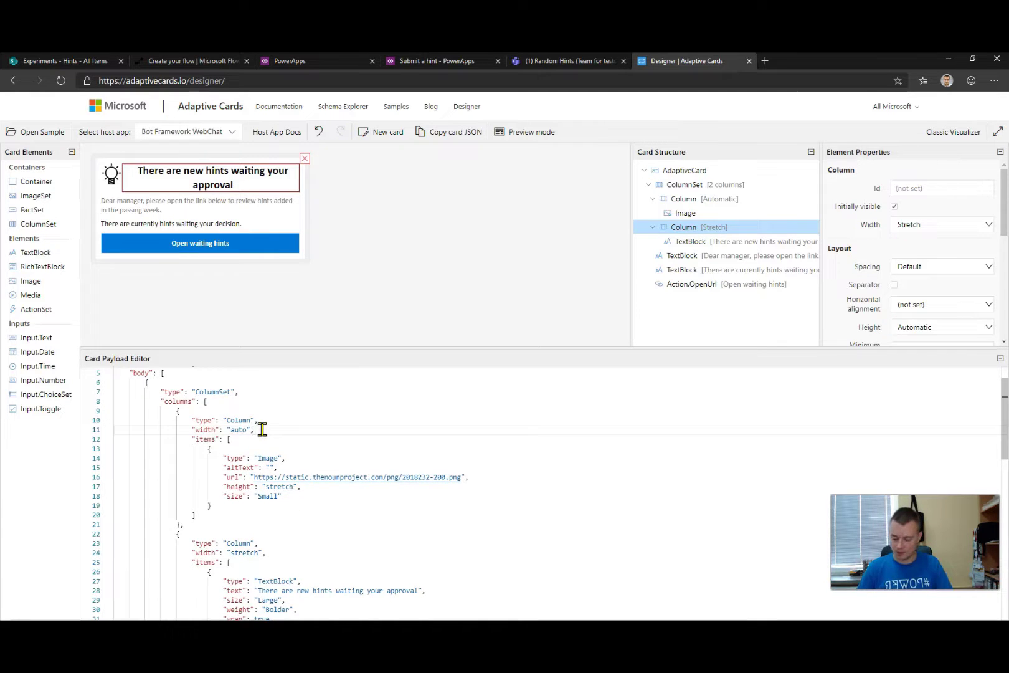
pyautogui.hotkey('ctrl', 'a')
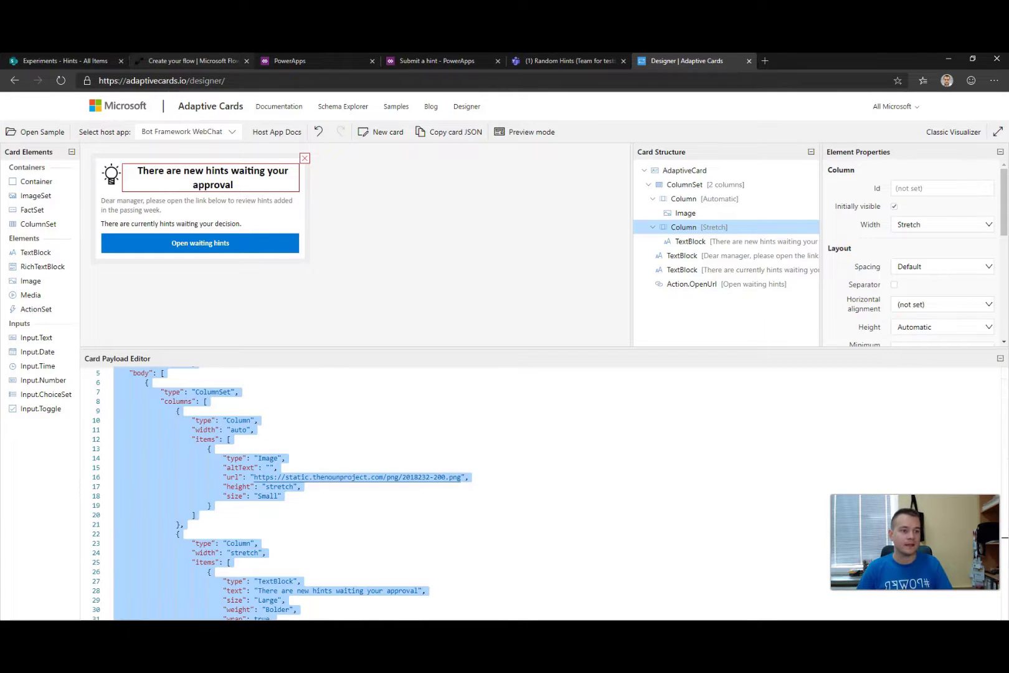
pyautogui.click(181, 61)
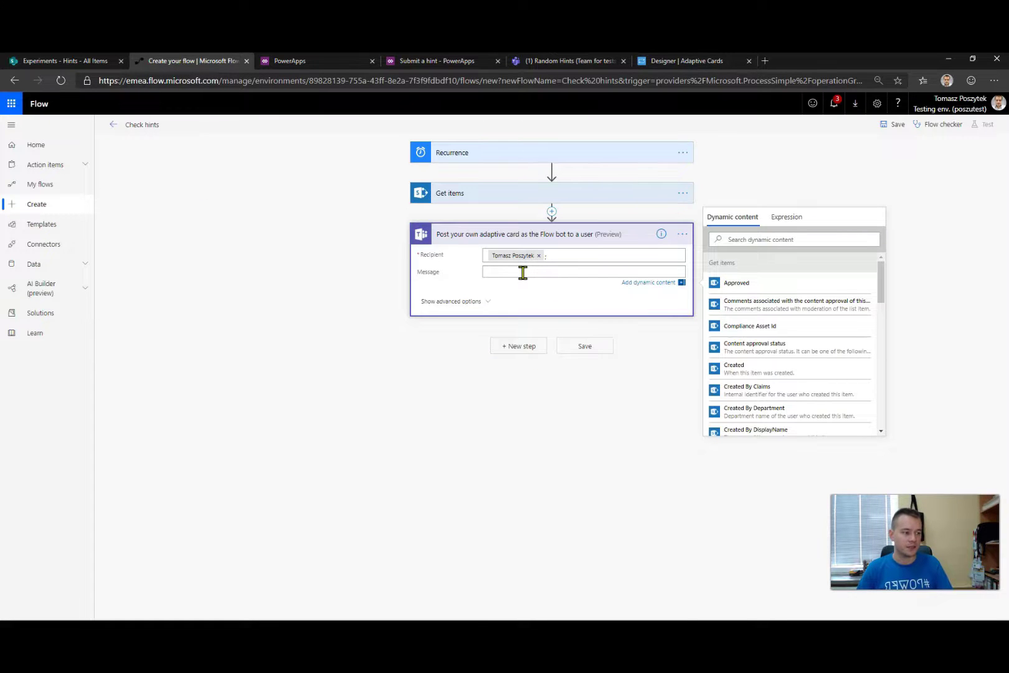
pyautogui.hotkey('ctrl', 'v')
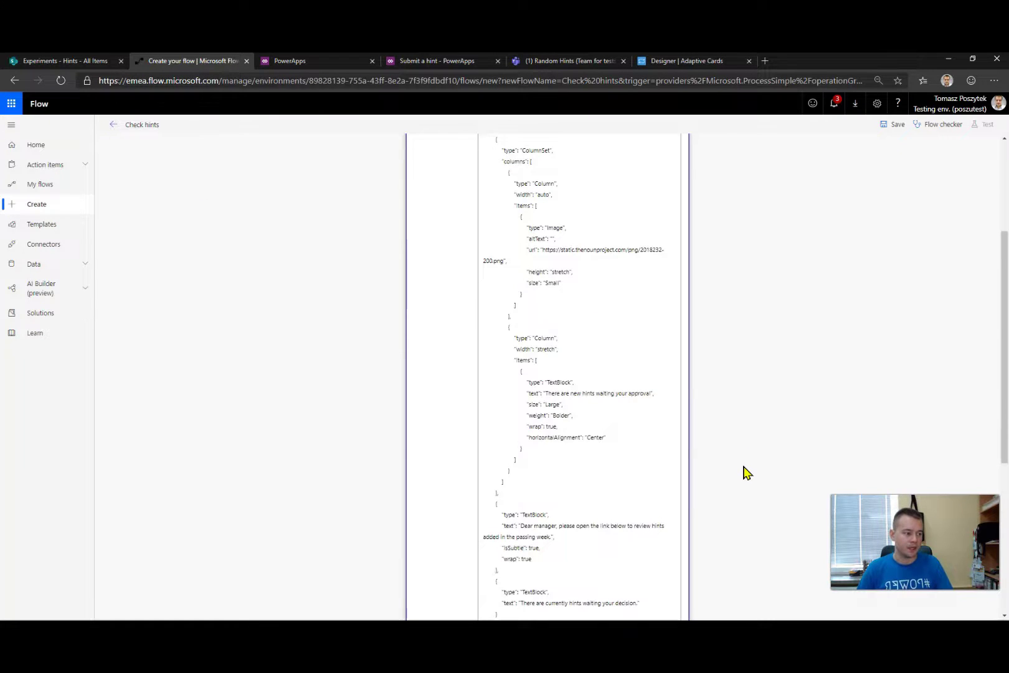
pyautogui.scroll(3, 747, 473)
pyautogui.scroll(-2, 617, 336)
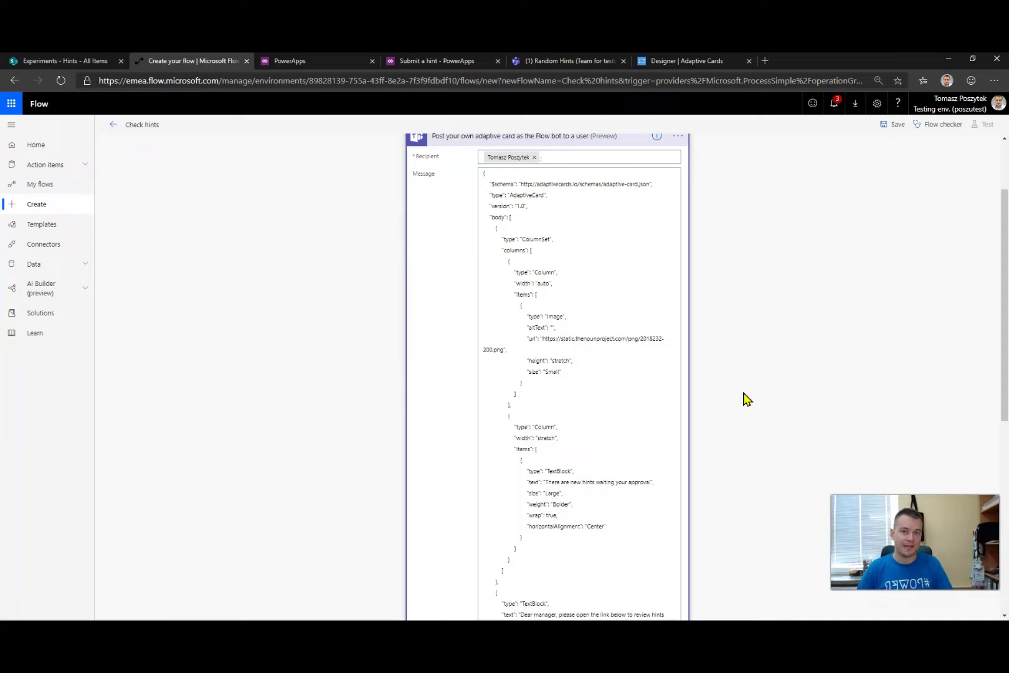
# Add a space after "There are" in the heading text and insert the expression length(body('Get_items')?['value']) into the message
pyautogui.click(570, 482)
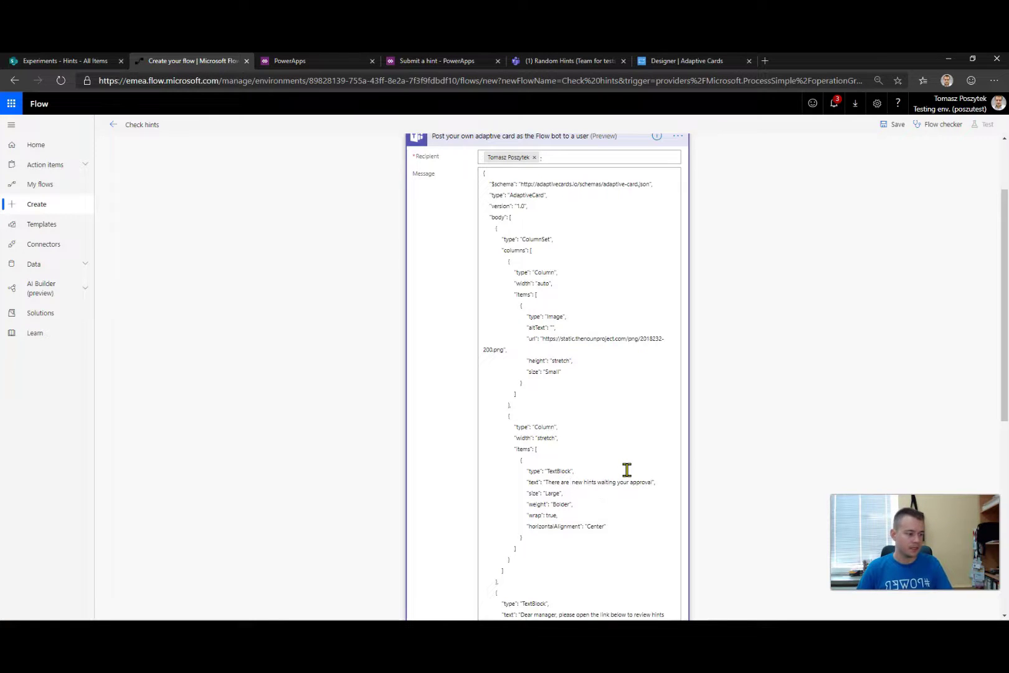
pyautogui.scroll(-6, 767, 443)
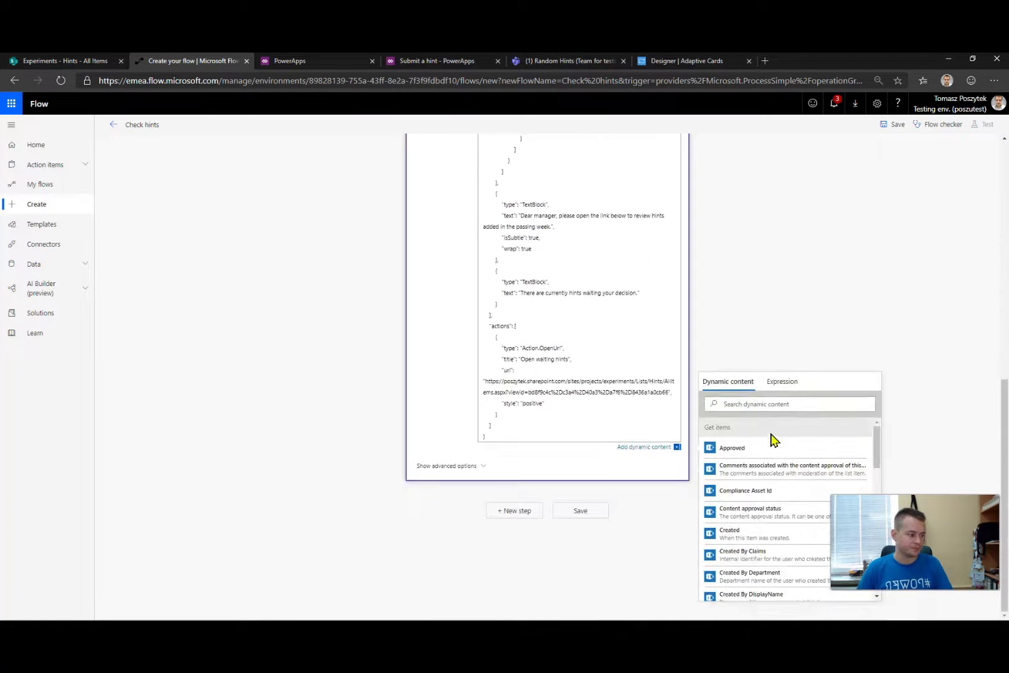
pyautogui.click(779, 388)
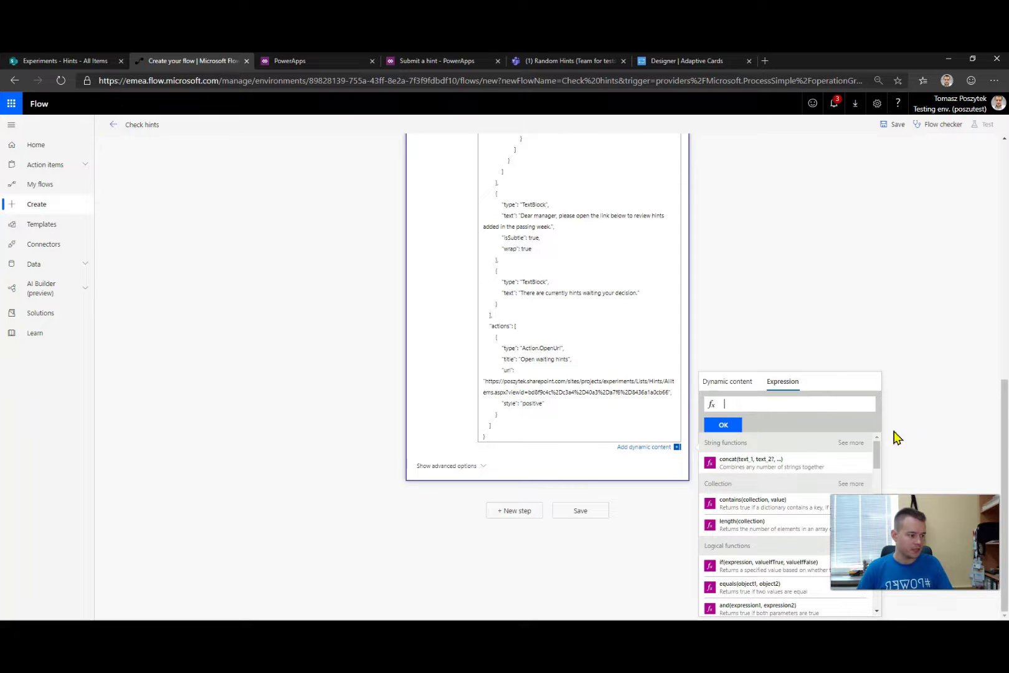
pyautogui.click(735, 529)
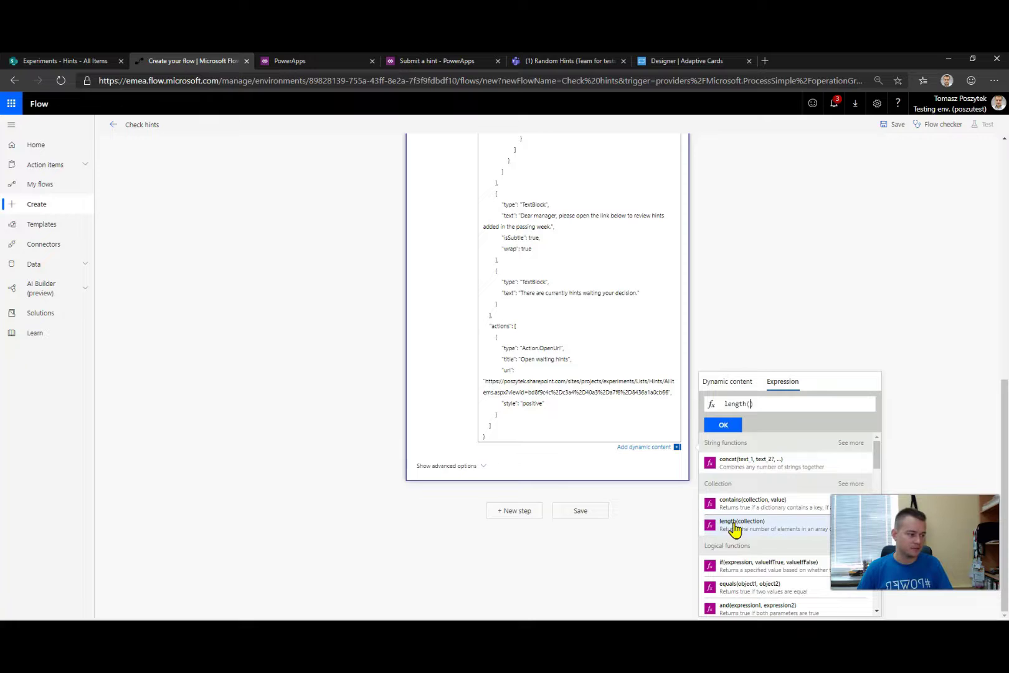
pyautogui.click(742, 388)
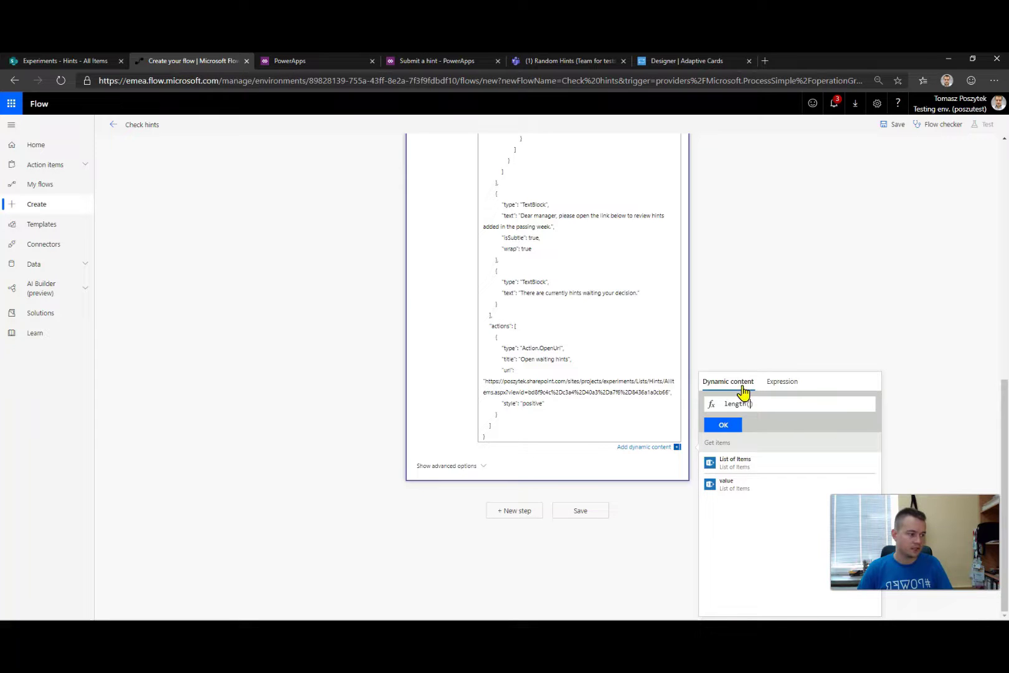
pyautogui.click(727, 485)
pyautogui.click(725, 425)
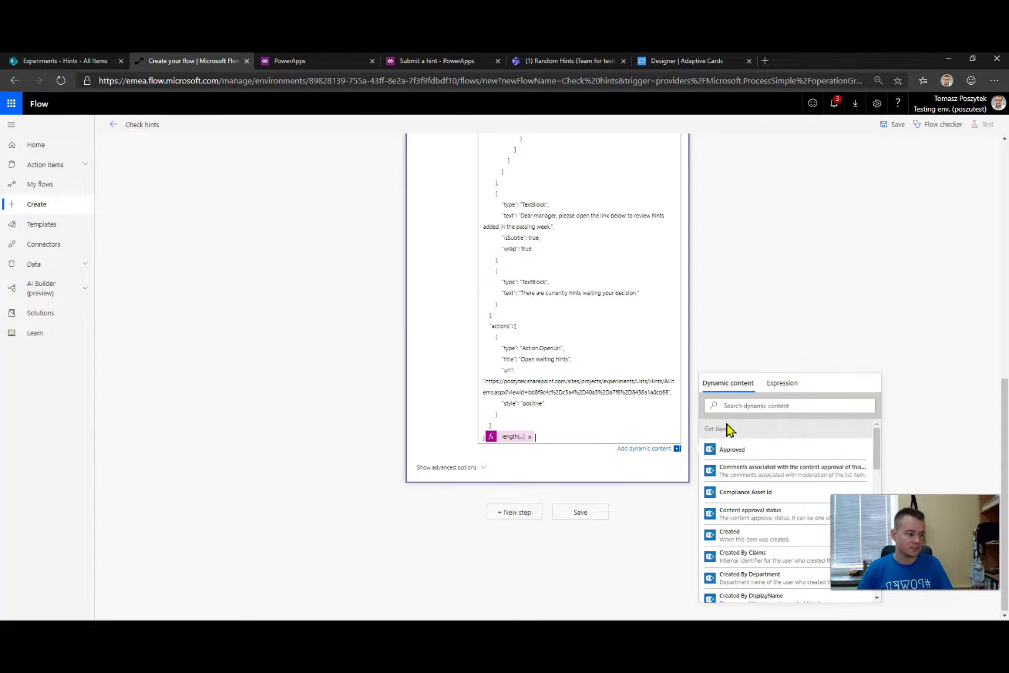
# Copy the length expression's formula and delete its misplaced token from the end of the card JSON
pyautogui.click(511, 438)
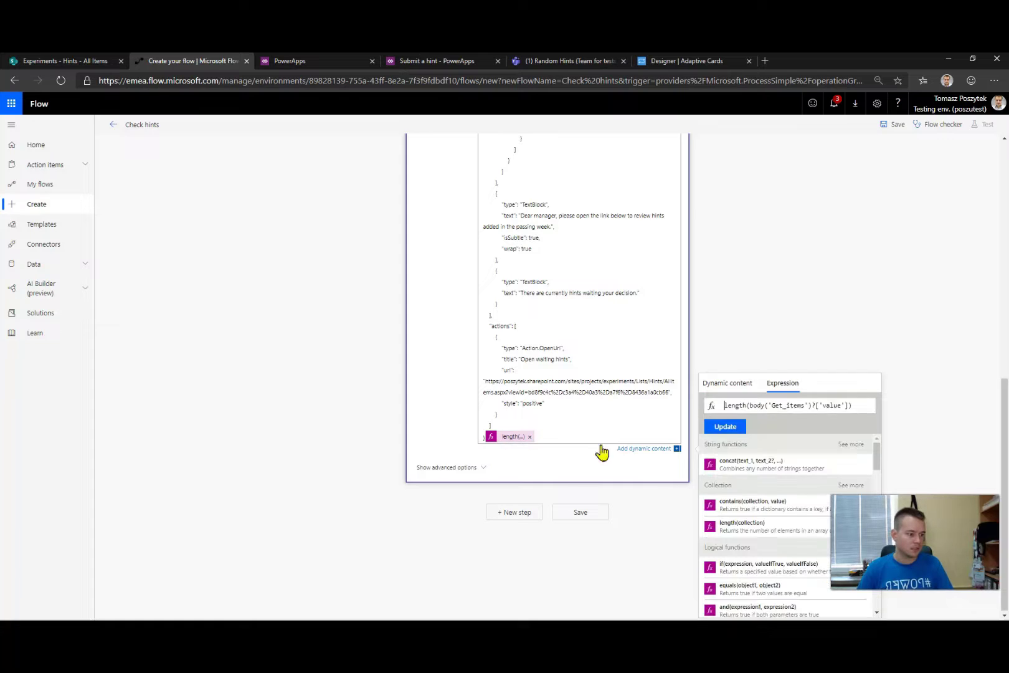
pyautogui.hotkey('ctrl', 'a')
pyautogui.hotkey('ctrl', 'c')
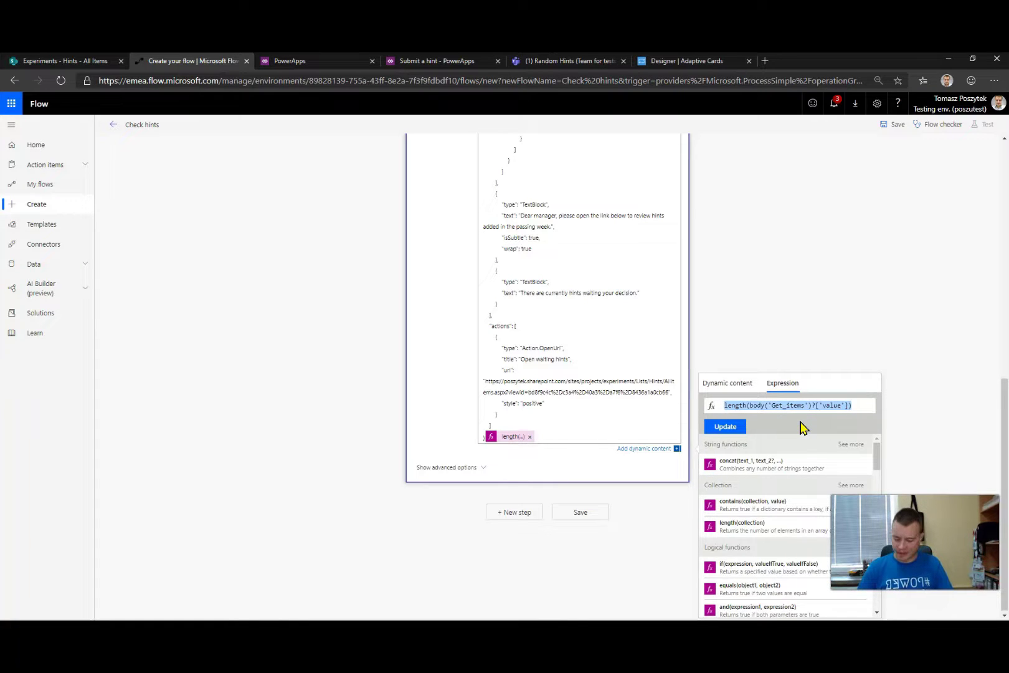
pyautogui.click(529, 436)
pyautogui.scroll(10, 532, 424)
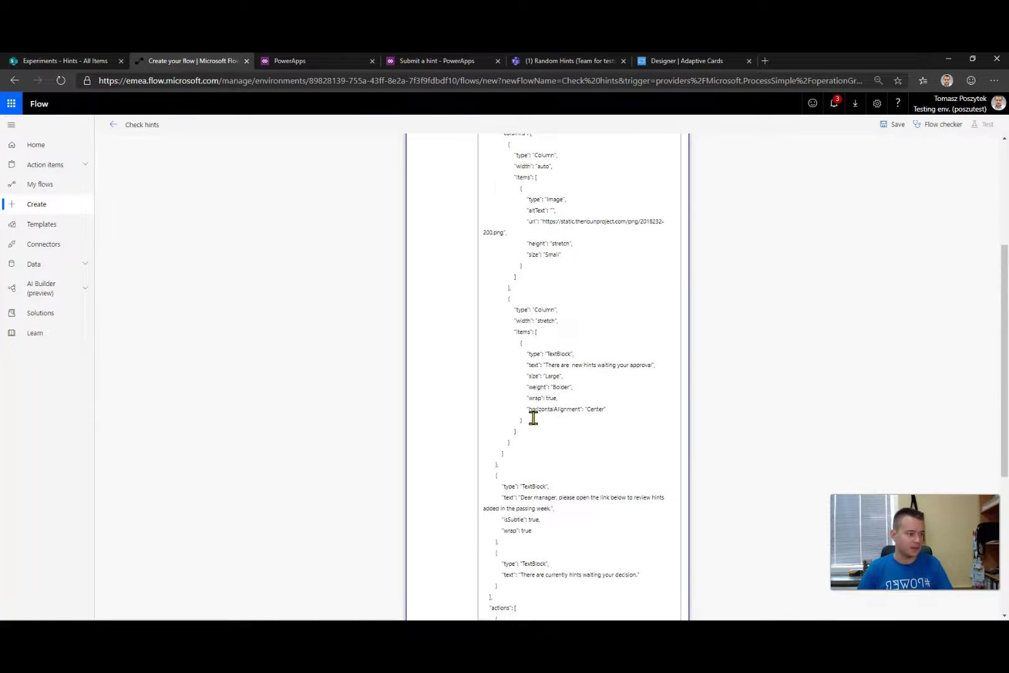
pyautogui.scroll(2, 571, 320)
pyautogui.scroll(-3, 567, 317)
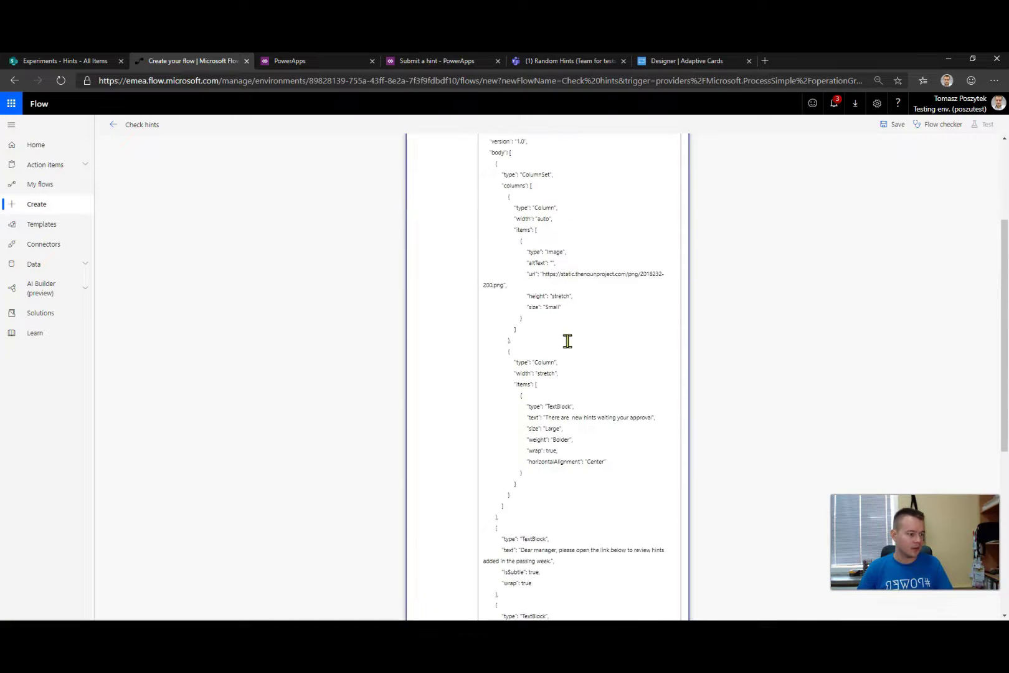
# Insert the copied expression length(body('Get_items')?['value']) after "There are" in the card's heading text and save the flow
pyautogui.click(568, 417)
pyautogui.scroll(-4, 904, 423)
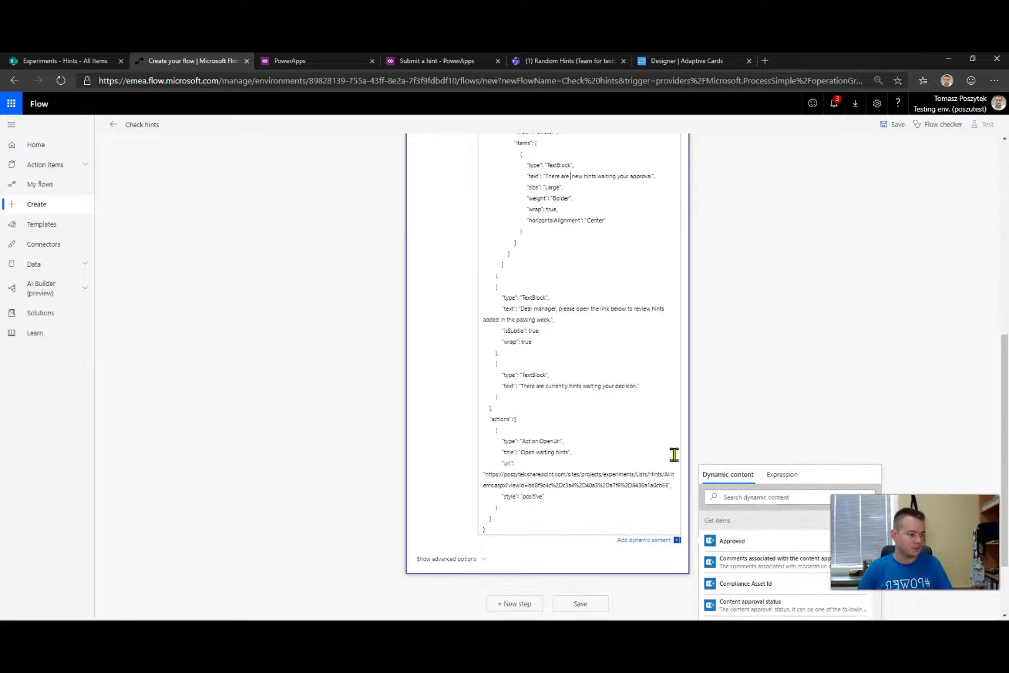
pyautogui.click(782, 474)
pyautogui.hotkey('ctrl', 'v')
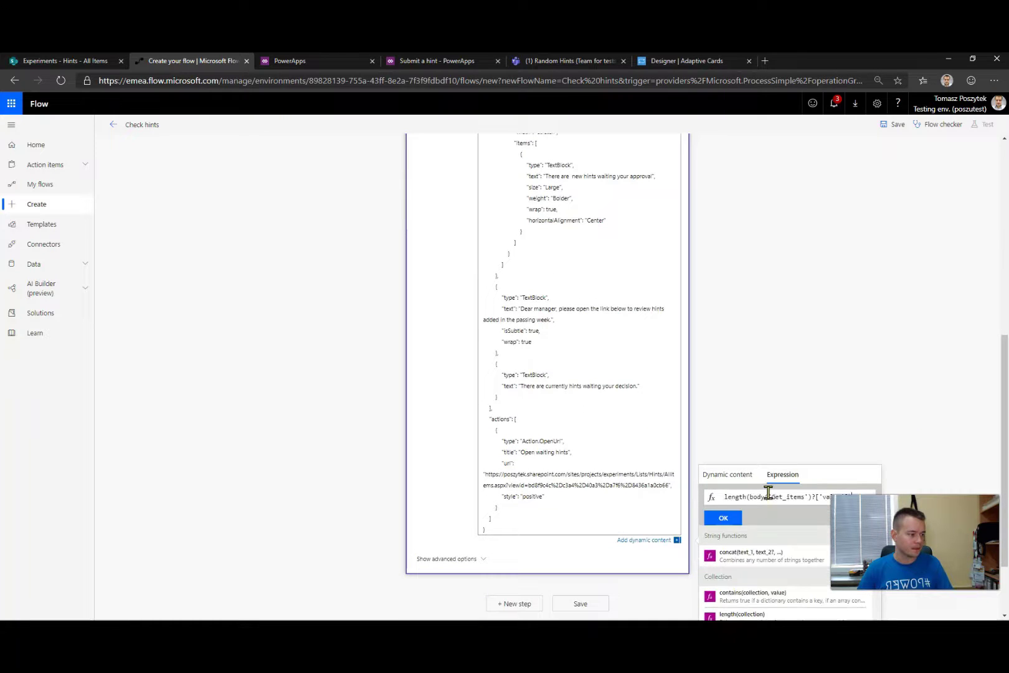
pyautogui.click(723, 519)
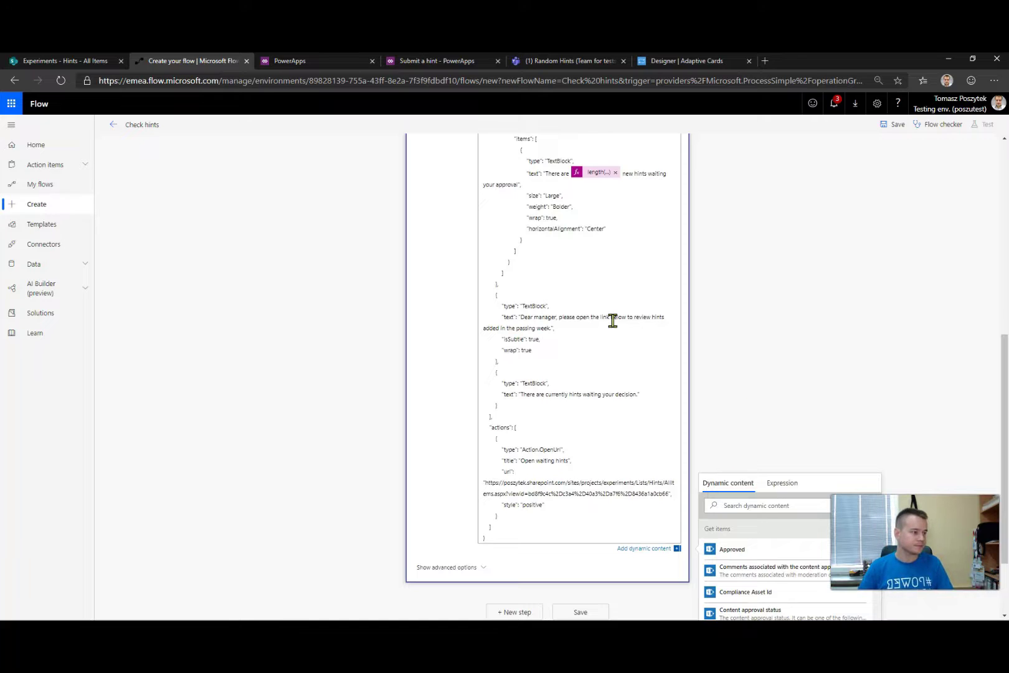
pyautogui.scroll(2, 613, 320)
pyautogui.scroll(2, 613, 320)
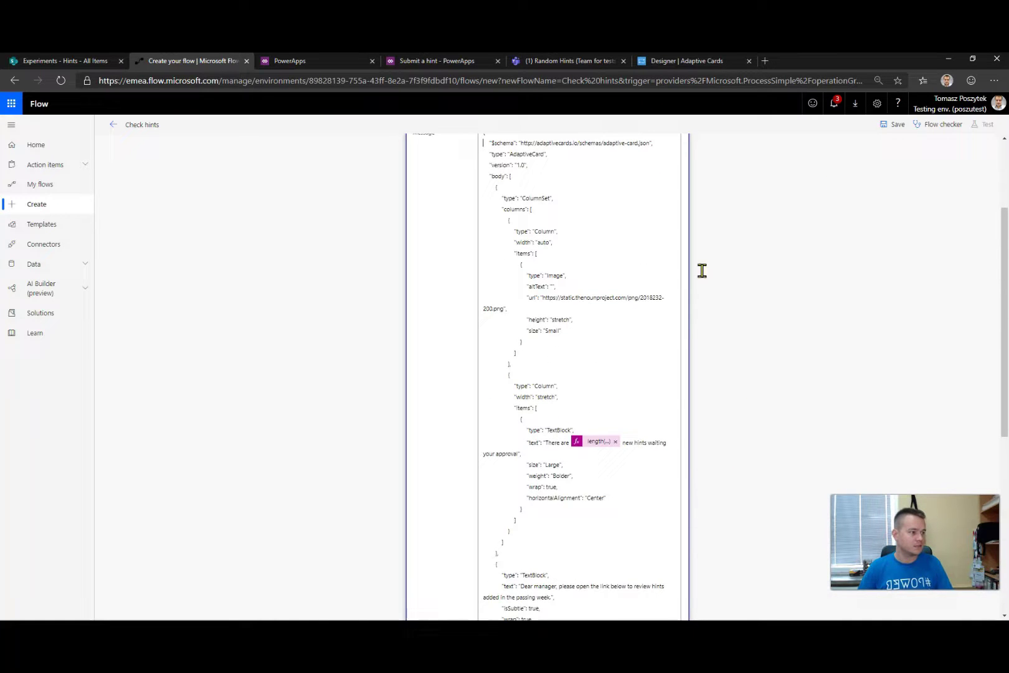
pyautogui.click(885, 130)
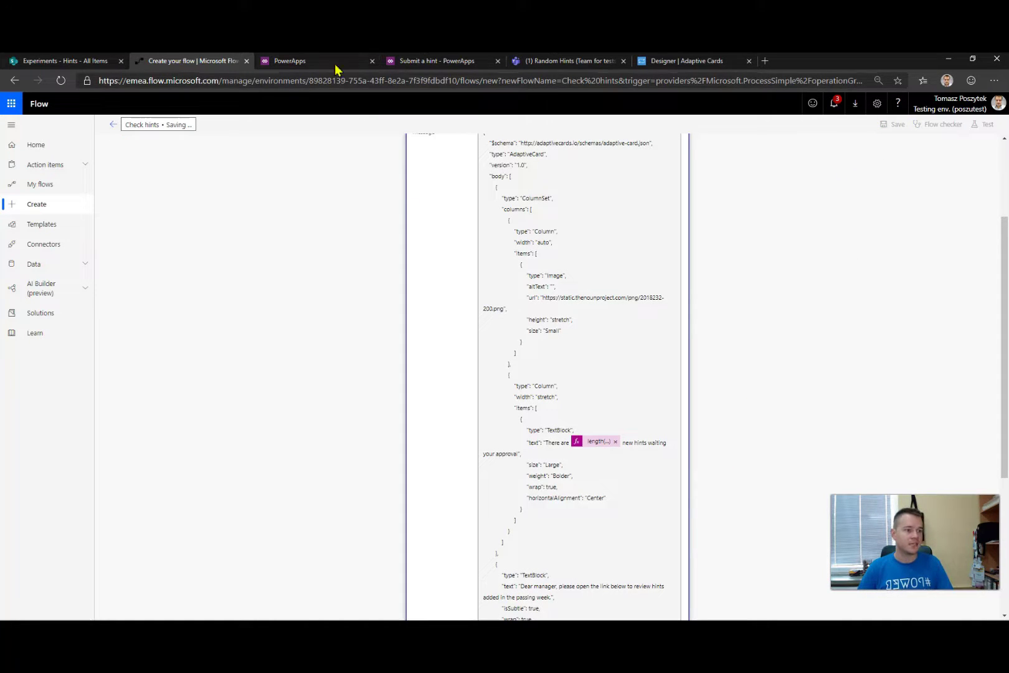
# Switch to Teams, submit "That's my test second hint" with the tab Ideas, and reload the Hints list in SharePoint
pyautogui.click(559, 62)
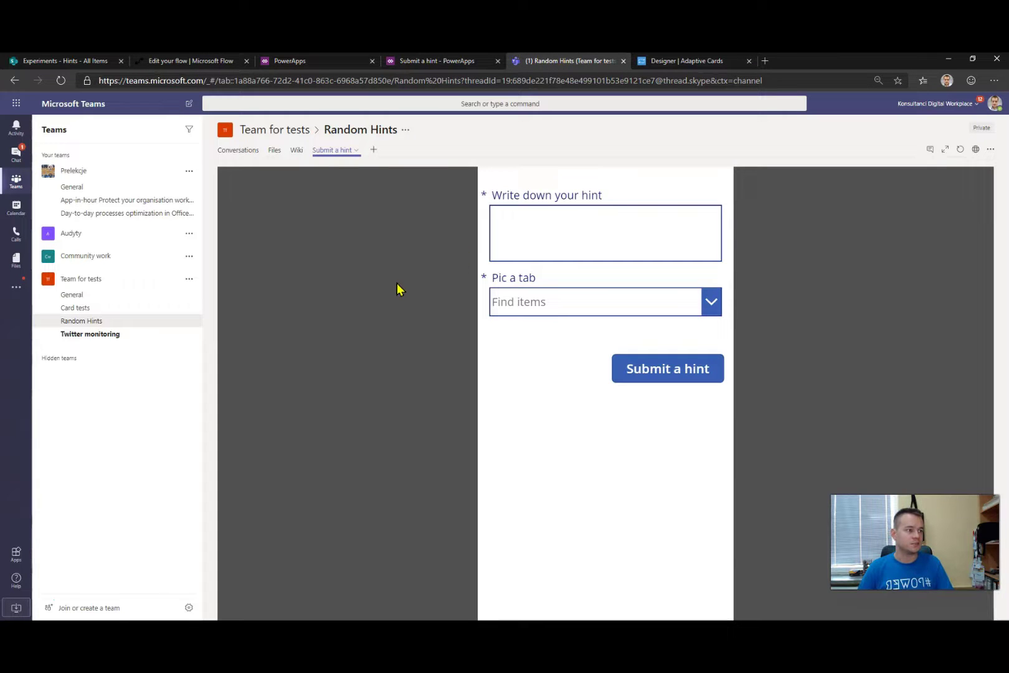
pyautogui.click(536, 215)
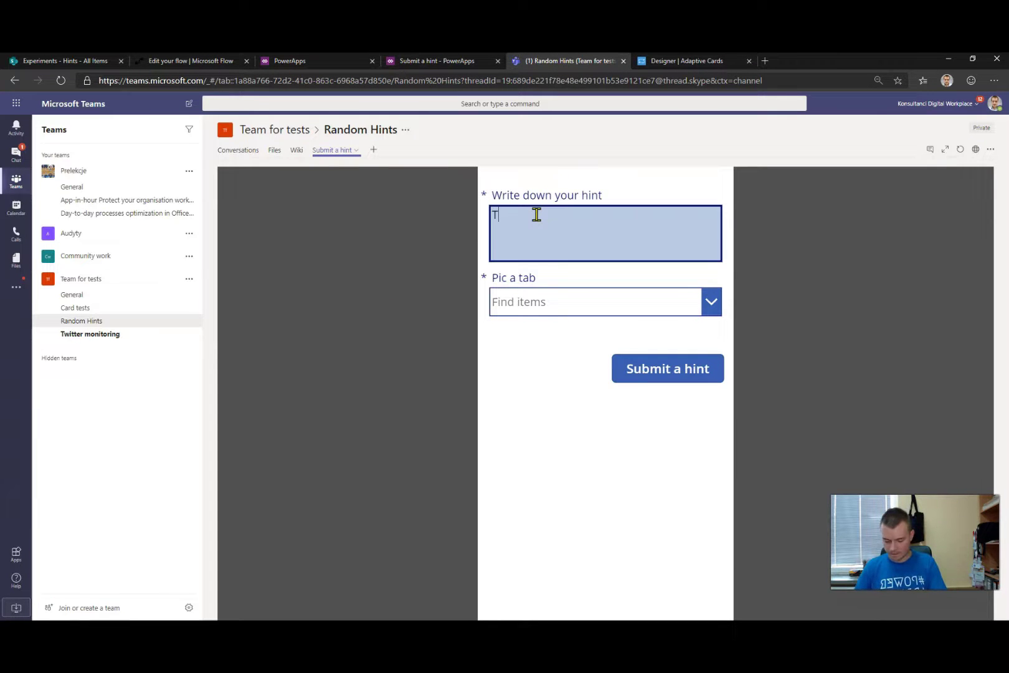
pyautogui.write("That's my te")
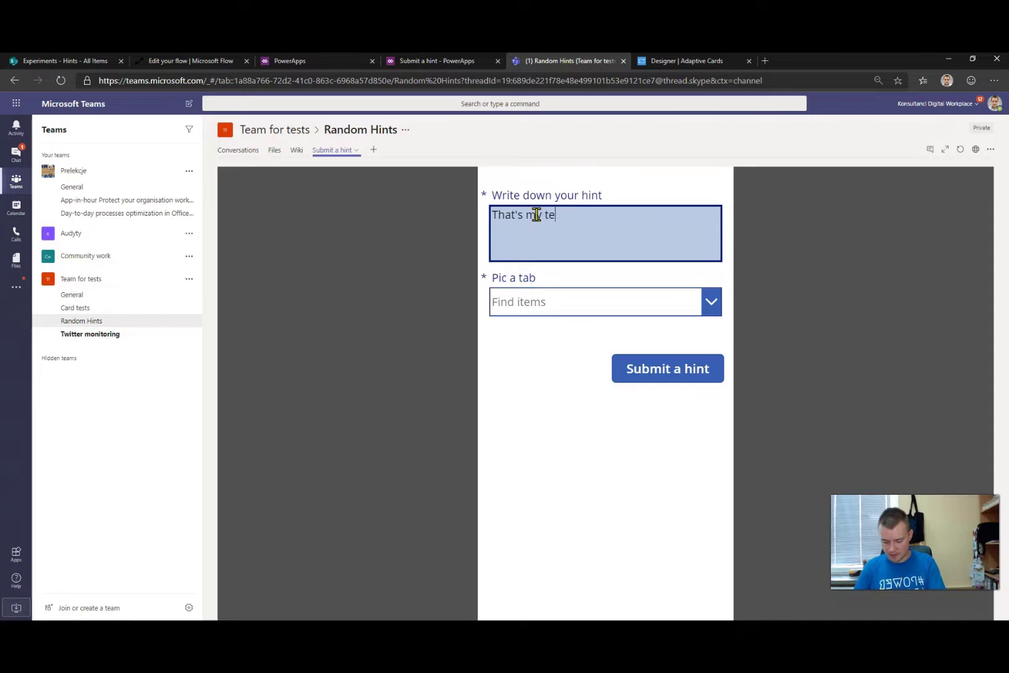
pyautogui.write('st second hint')
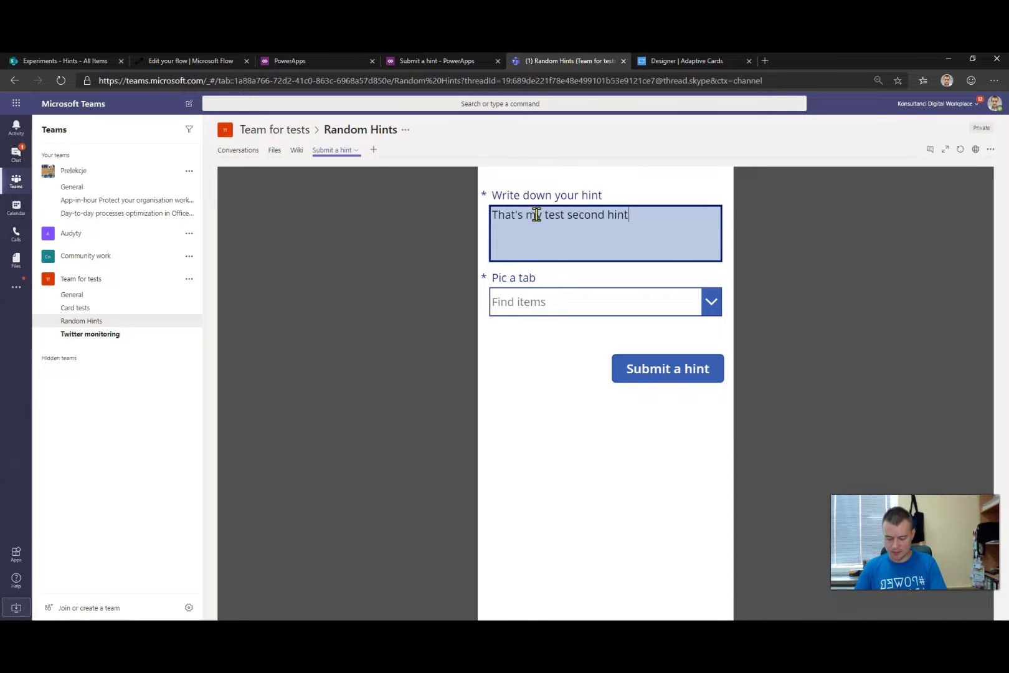
pyautogui.click(548, 301)
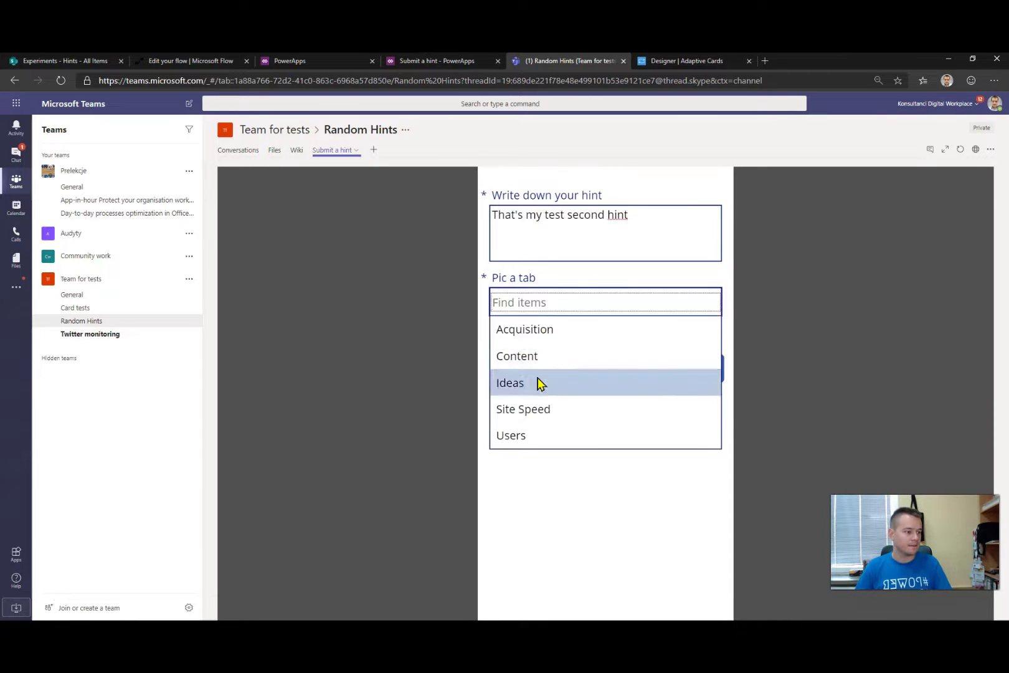
pyautogui.click(539, 383)
pyautogui.click(626, 380)
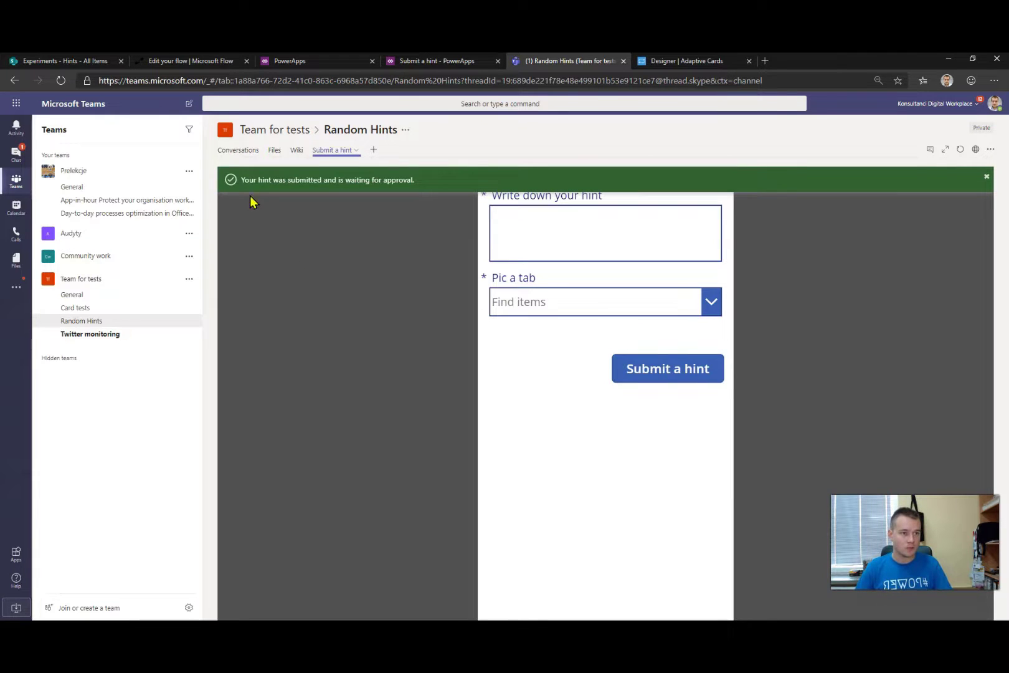
pyautogui.click(46, 62)
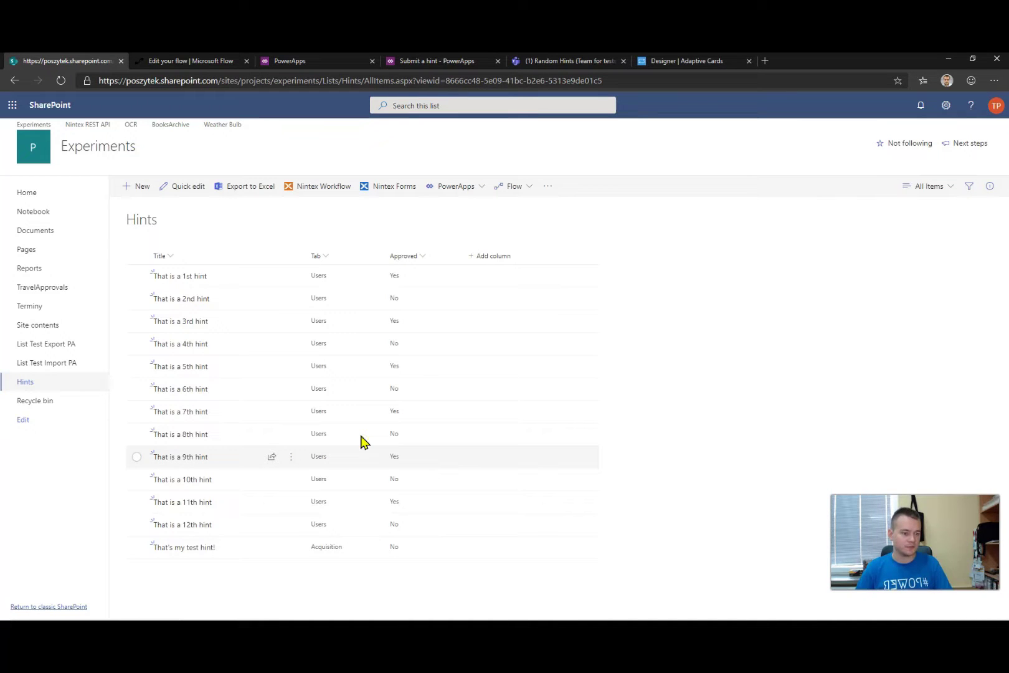
pyautogui.press('F5')
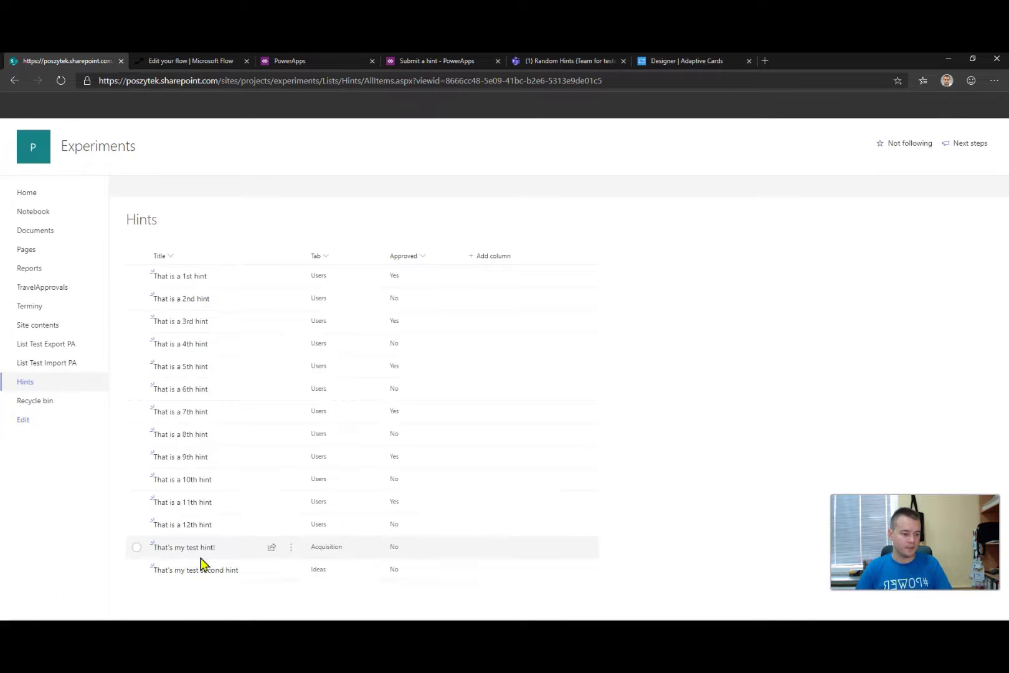
# Switch back to Flow, save the Check hints flow again and leave its editor for the flow's details page
pyautogui.click(195, 61)
pyautogui.click(113, 125)
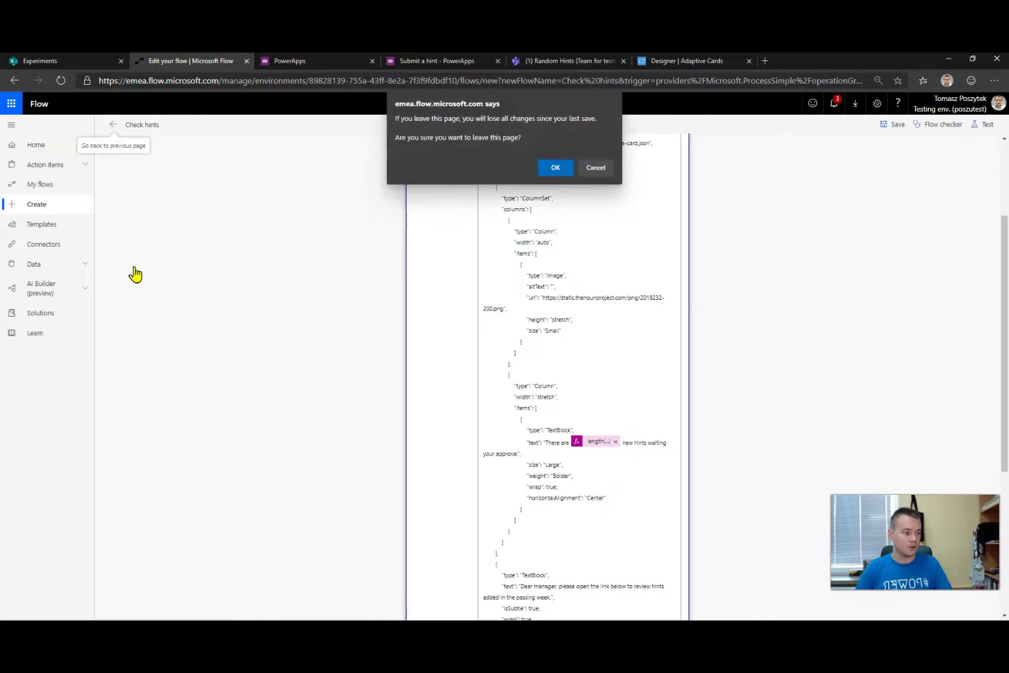
pyautogui.click(596, 168)
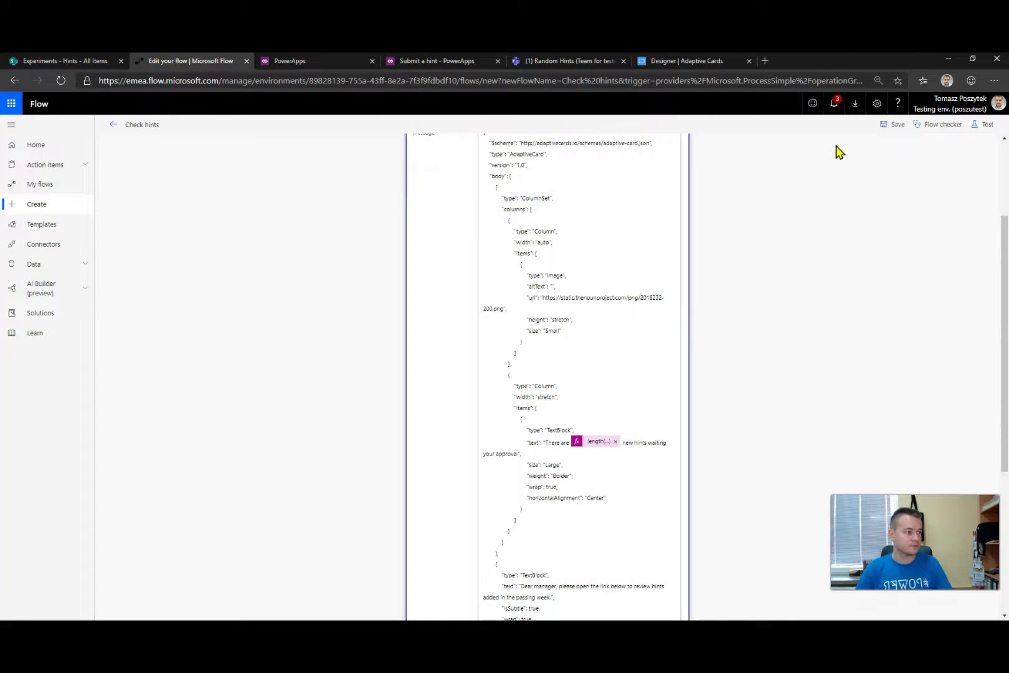
pyautogui.click(894, 124)
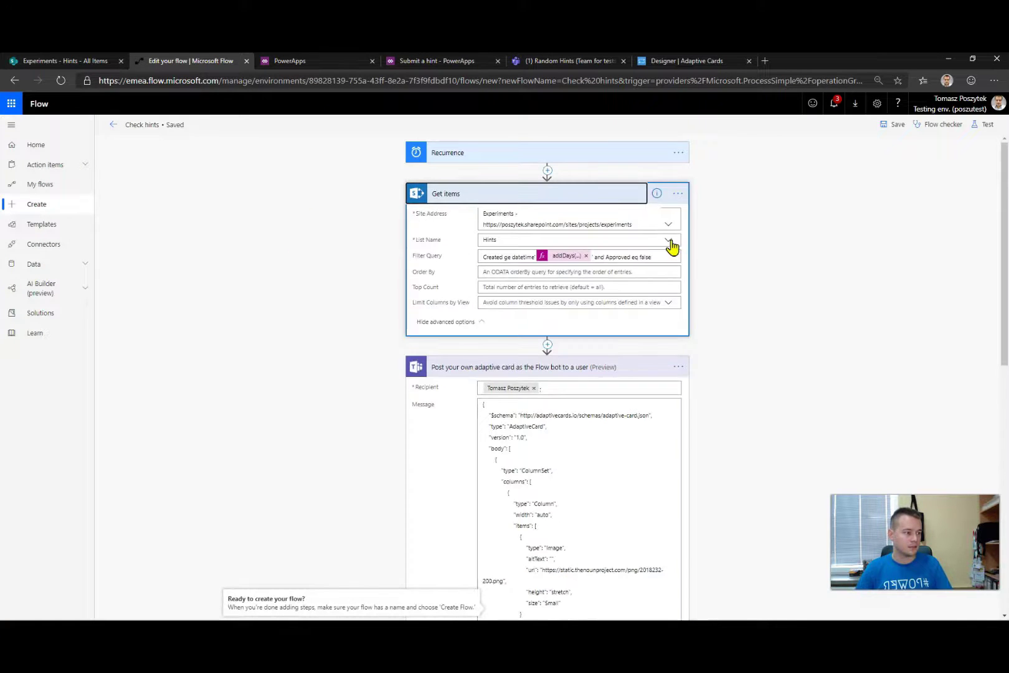
pyautogui.click(113, 126)
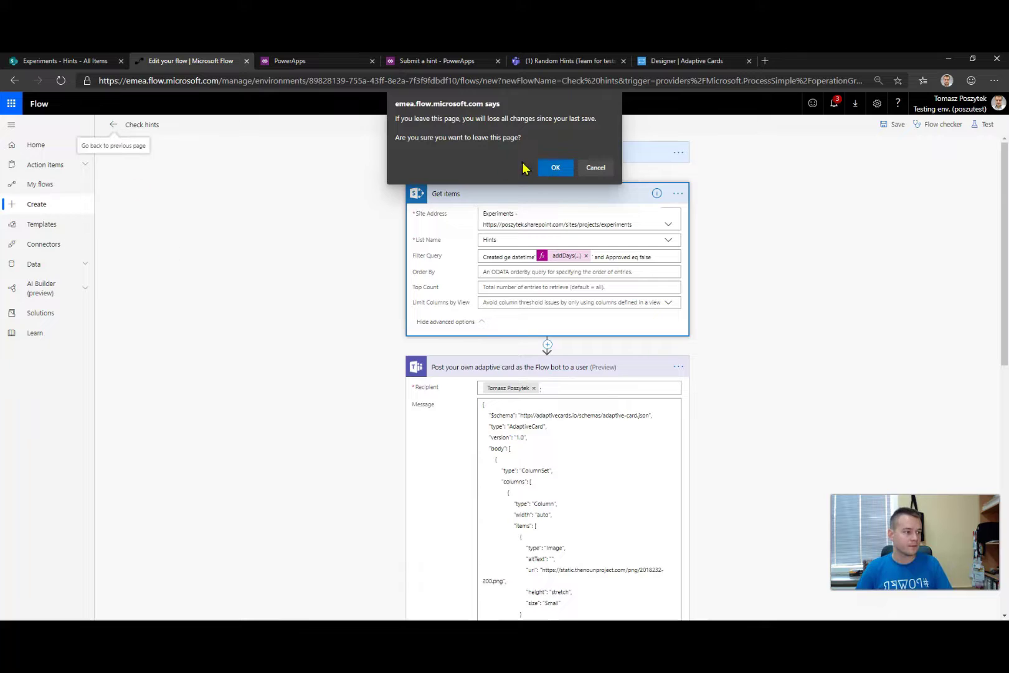
pyautogui.click(549, 166)
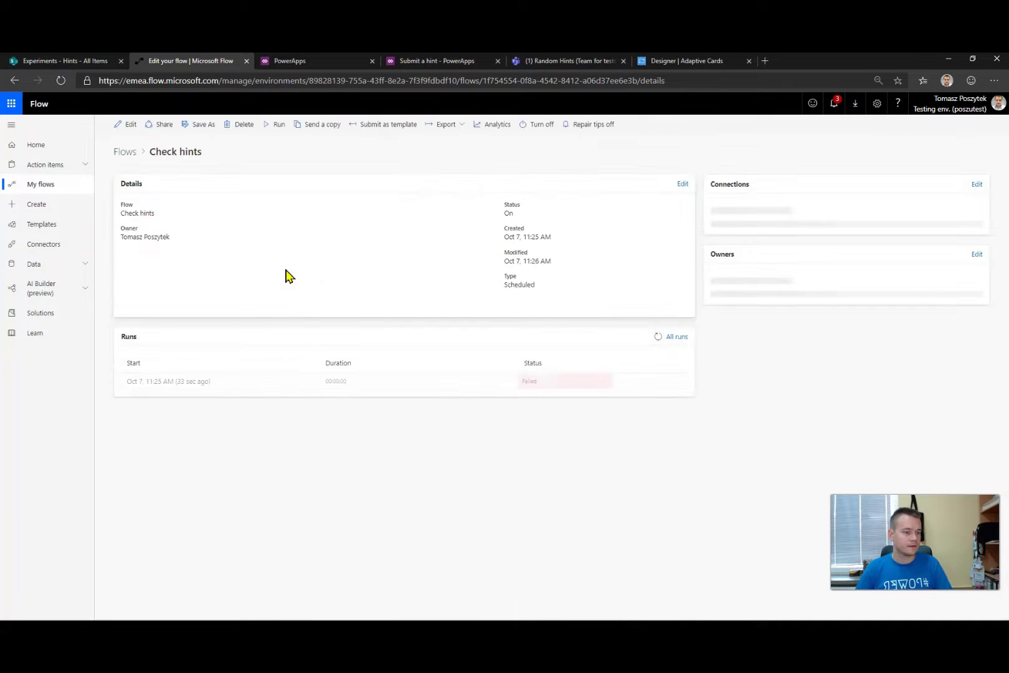
# Open the failed run of Check hints, inspect the error on Get items and open the flow for editing
pyautogui.click(203, 383)
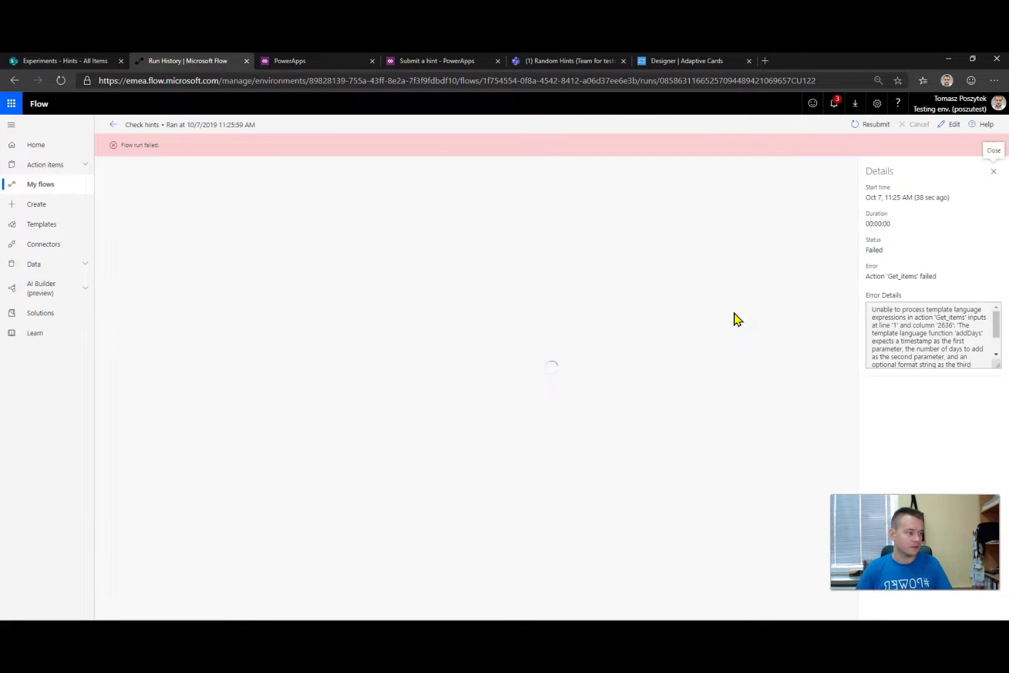
pyautogui.click(548, 228)
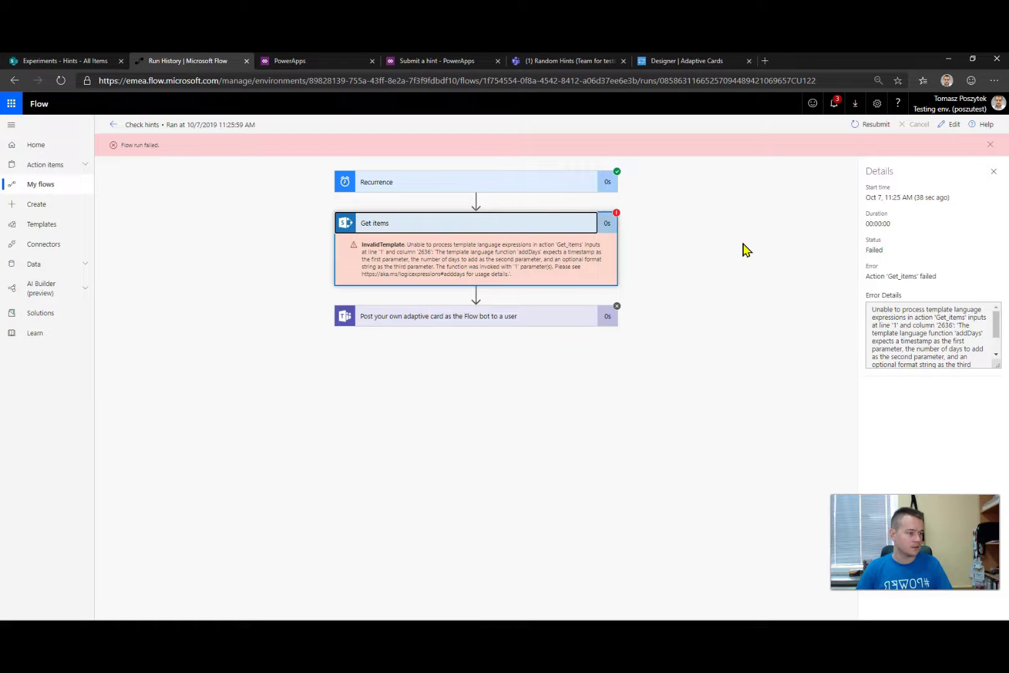
pyautogui.click(946, 126)
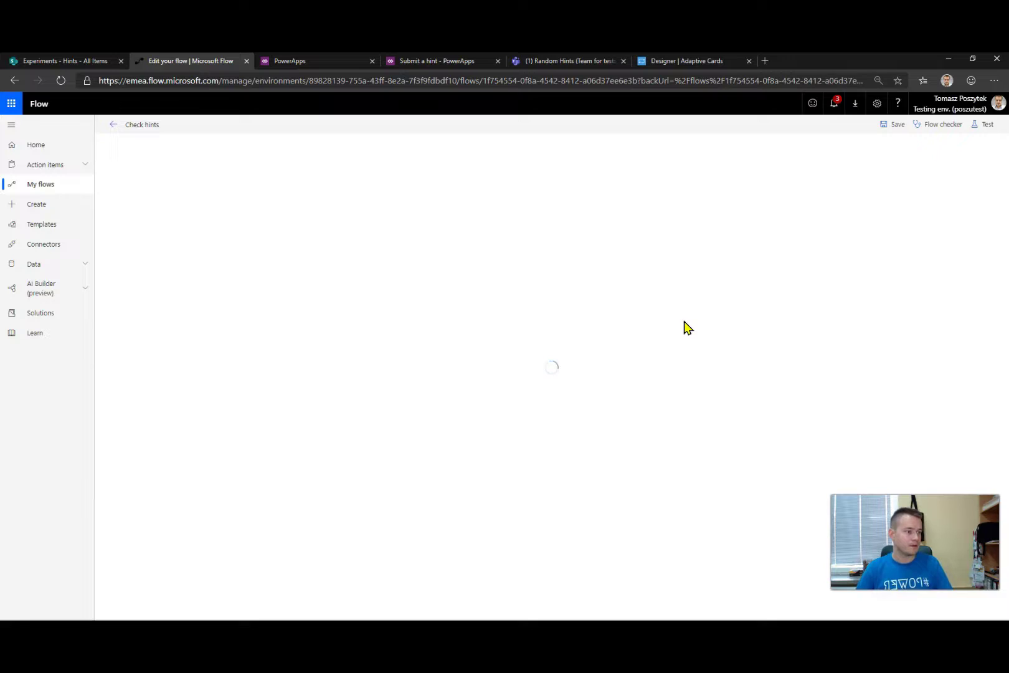
# Change the date expression in the Get items Filter Query to addDays(utcNow(), -10) and save the flow
pyautogui.click(492, 194)
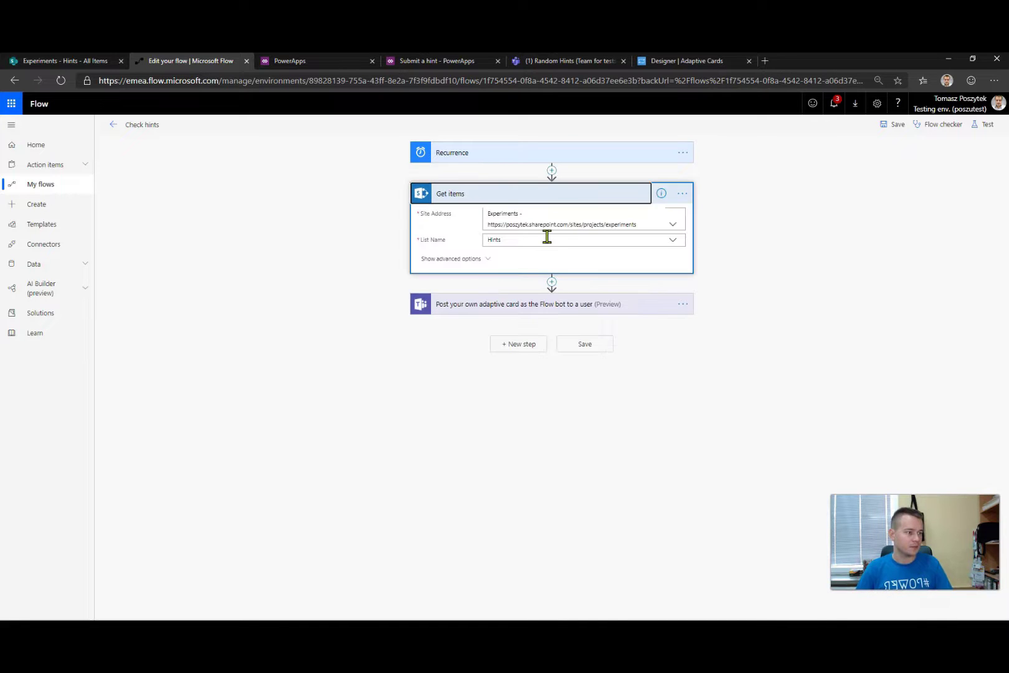
pyautogui.click(430, 259)
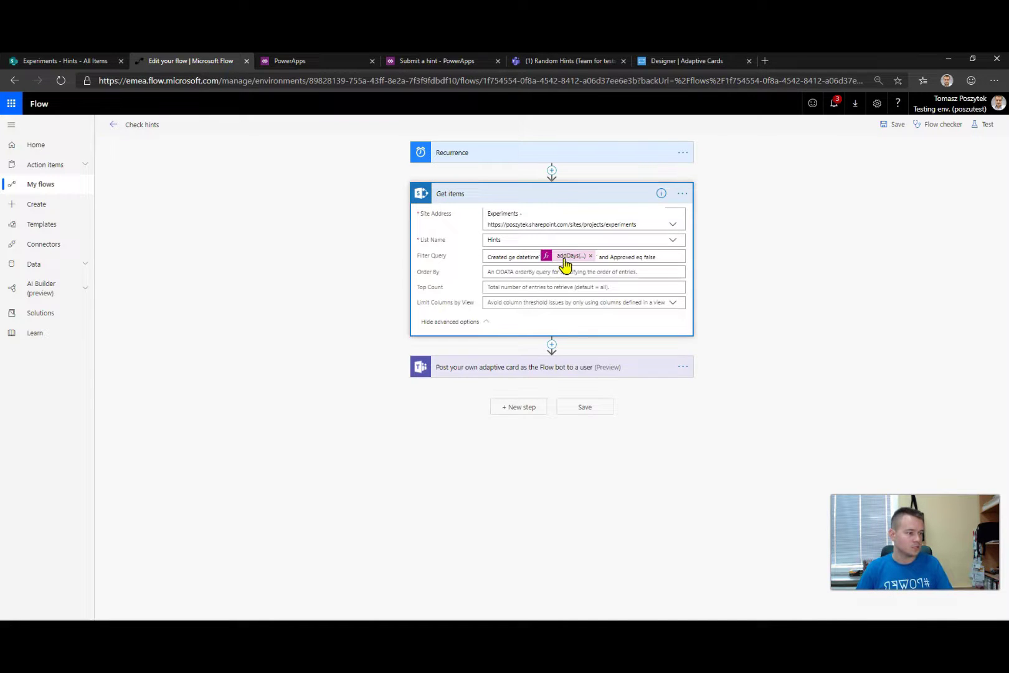
pyautogui.click(564, 261)
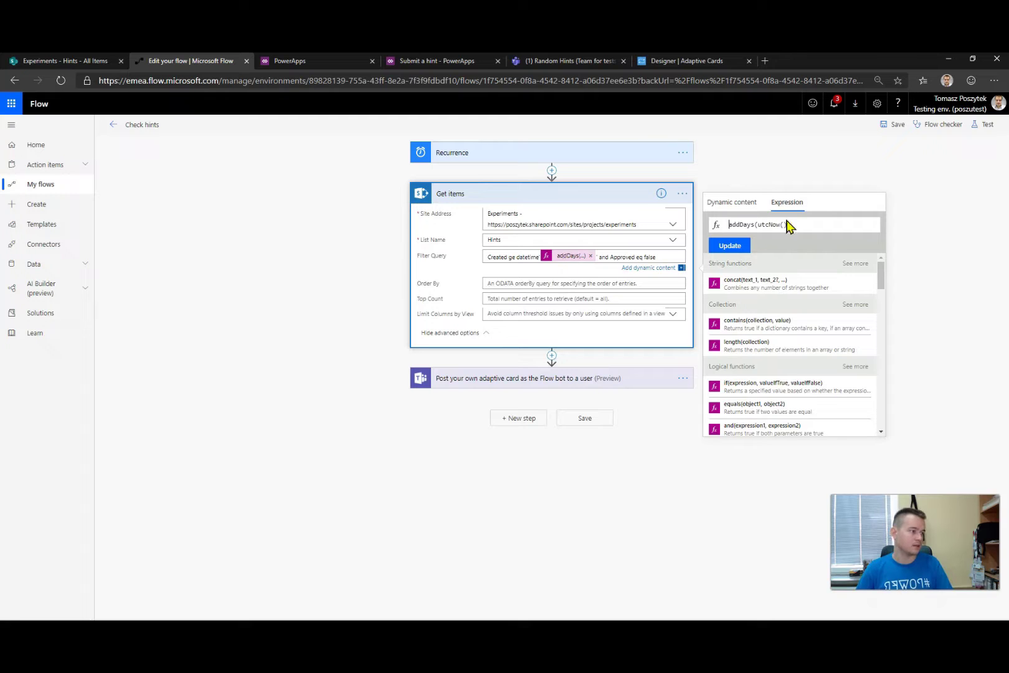
pyautogui.click(787, 224)
pyautogui.write(', ')
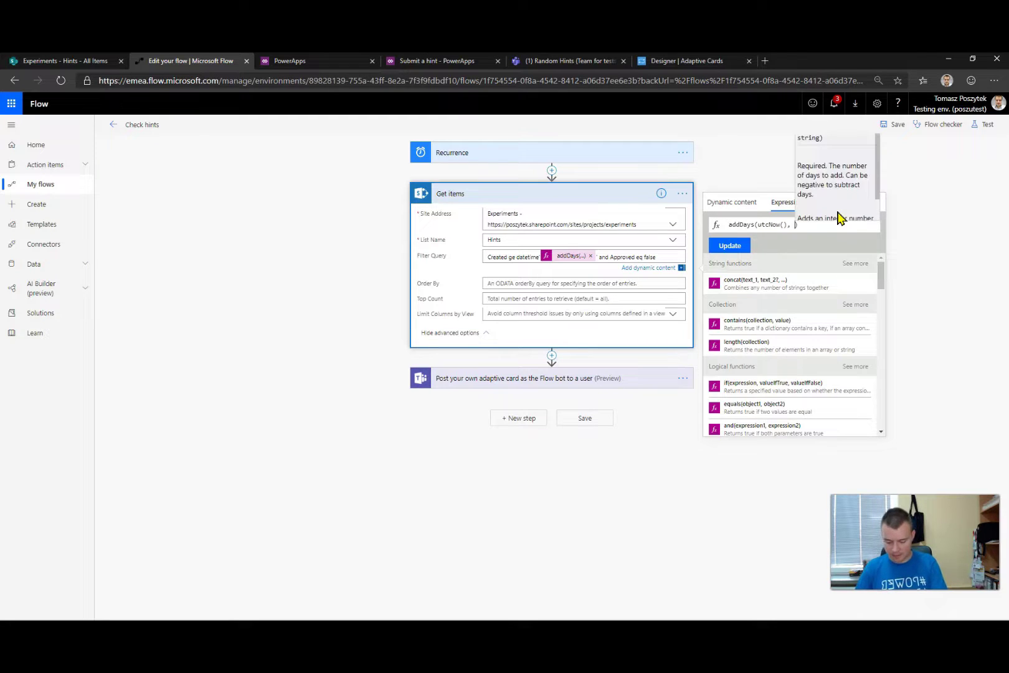
pyautogui.write('-10')
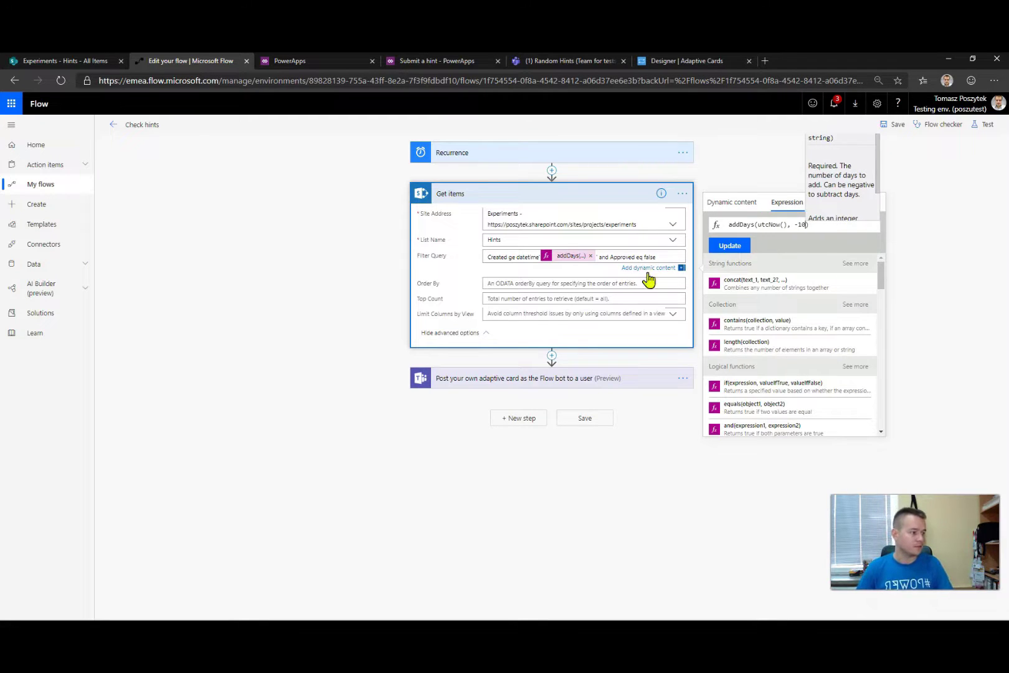
pyautogui.click(741, 249)
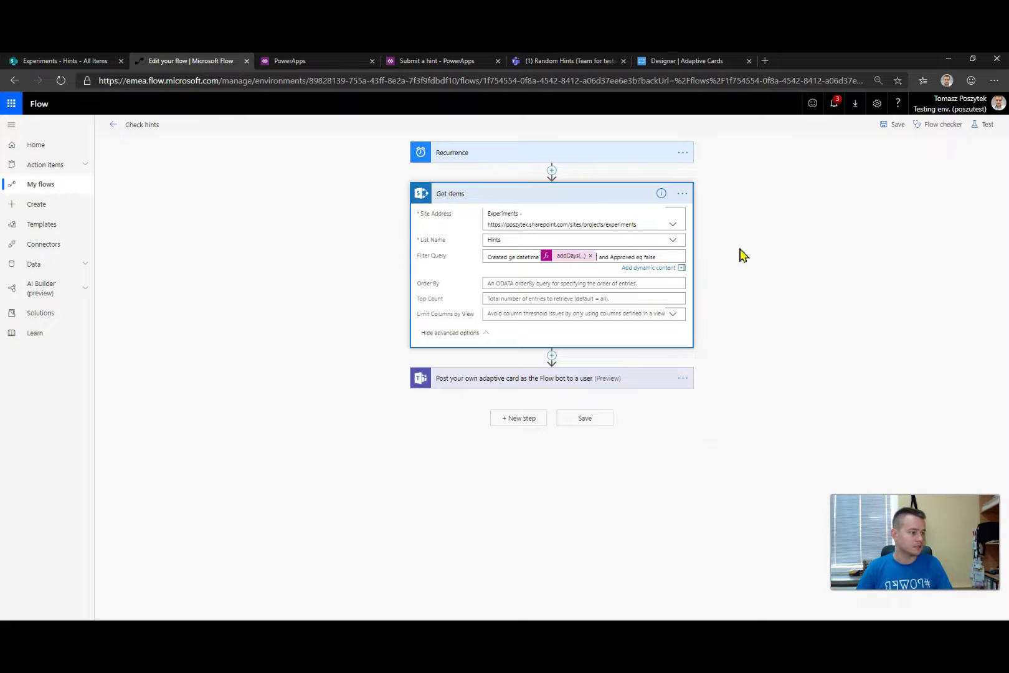
pyautogui.click(578, 257)
pyautogui.click(730, 246)
pyautogui.click(892, 125)
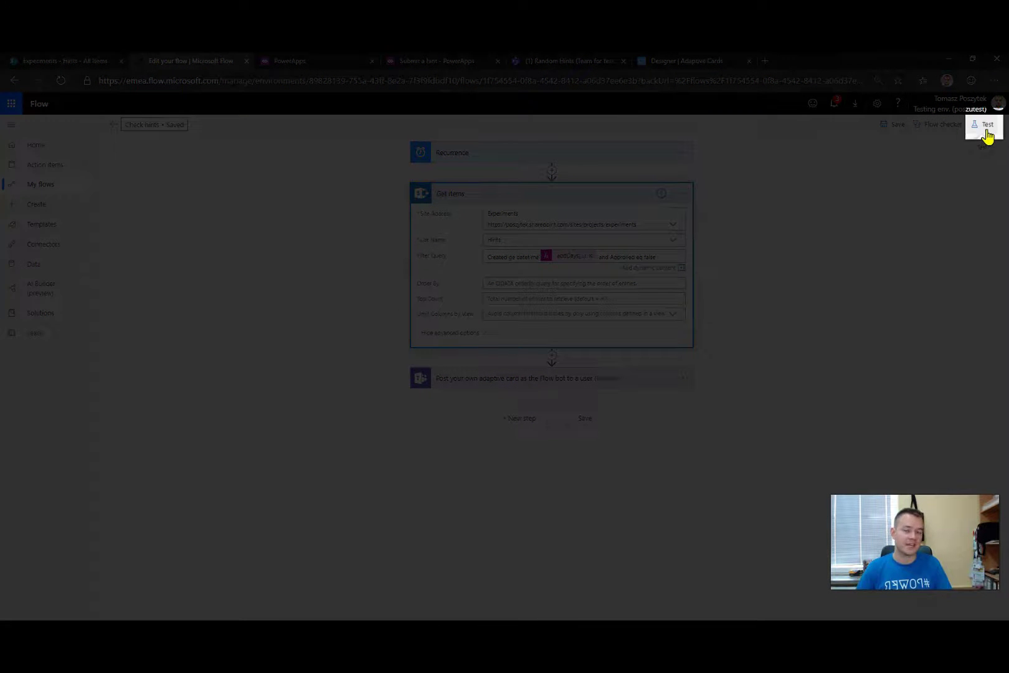
# Test the flow using data from the previous failed run
pyautogui.click(969, 136)
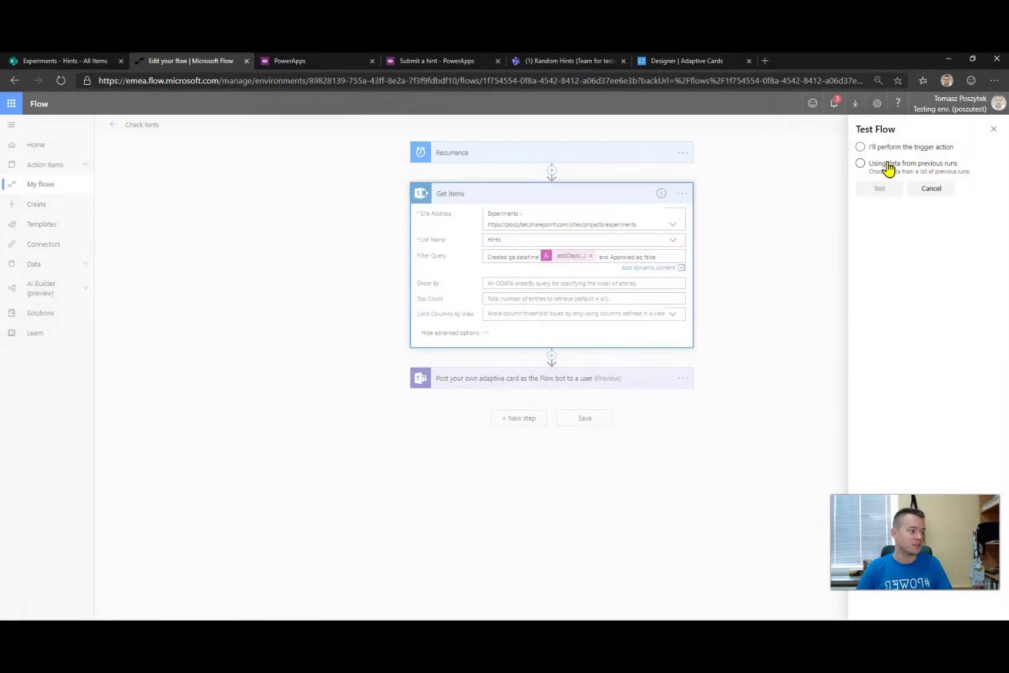
pyautogui.click(889, 165)
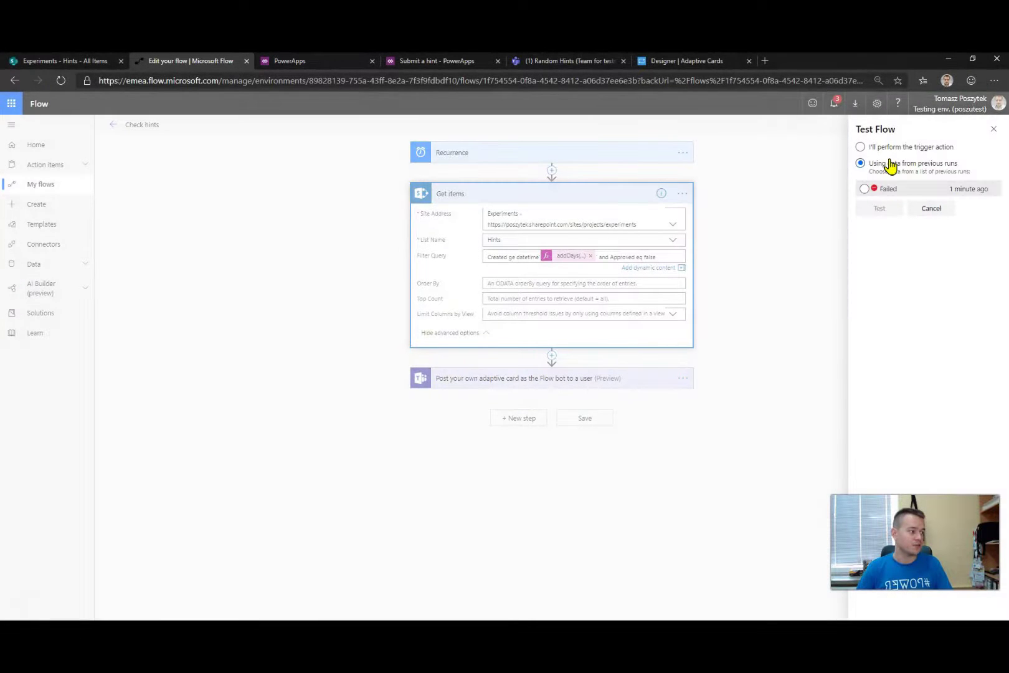
pyautogui.click(887, 192)
pyautogui.click(888, 210)
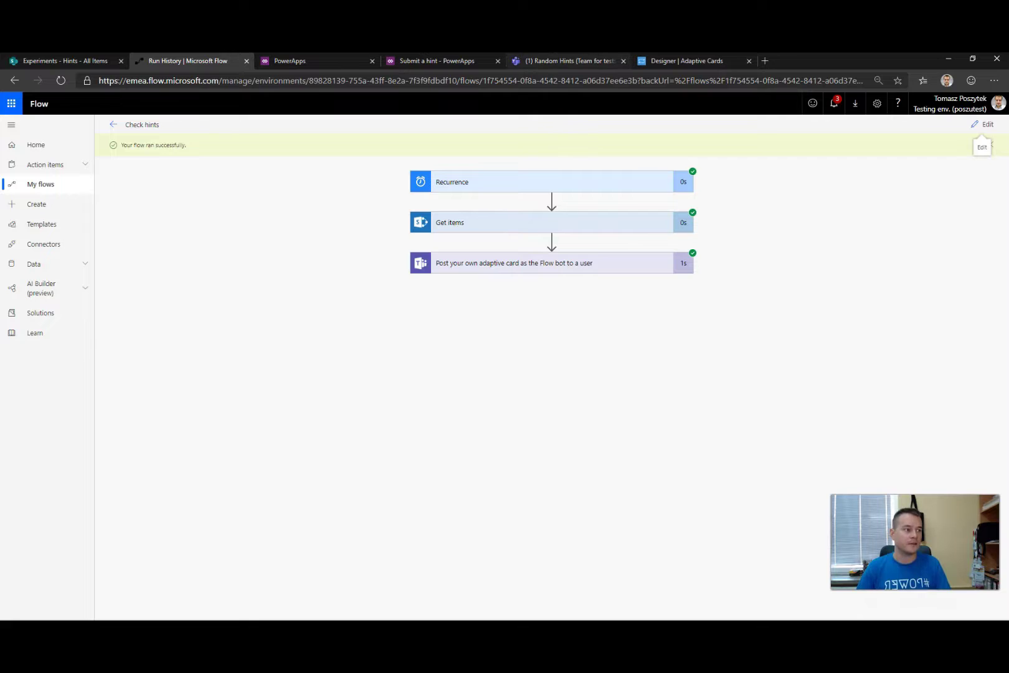
# Switch to Teams, open the Flow bot chat and follow the "Open waiting hints" link on the newest card
pyautogui.click(554, 61)
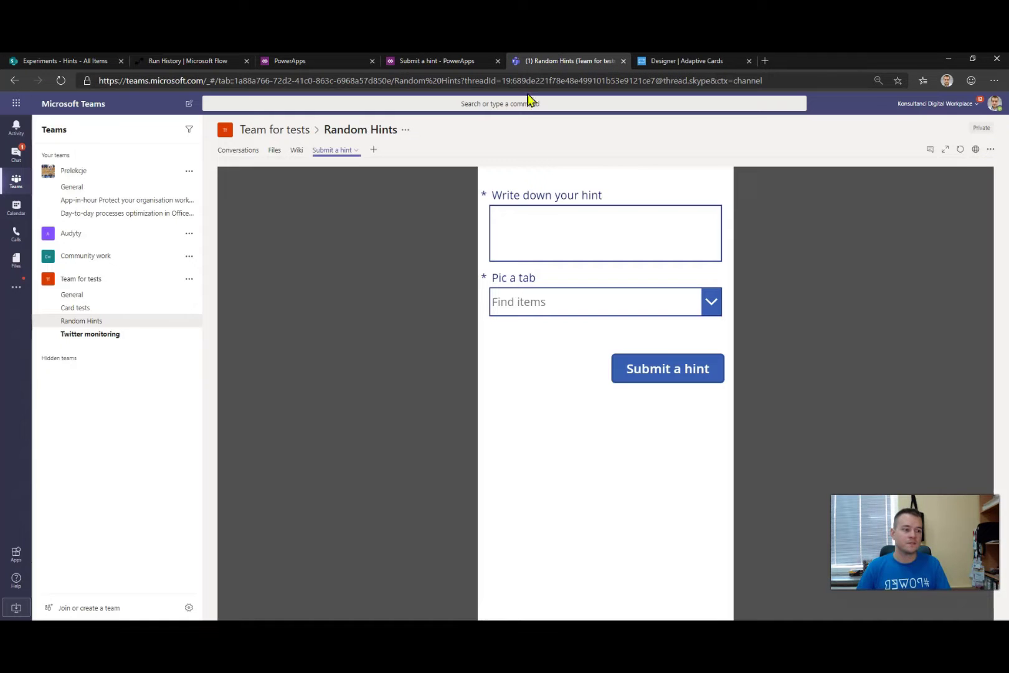
pyautogui.click(15, 155)
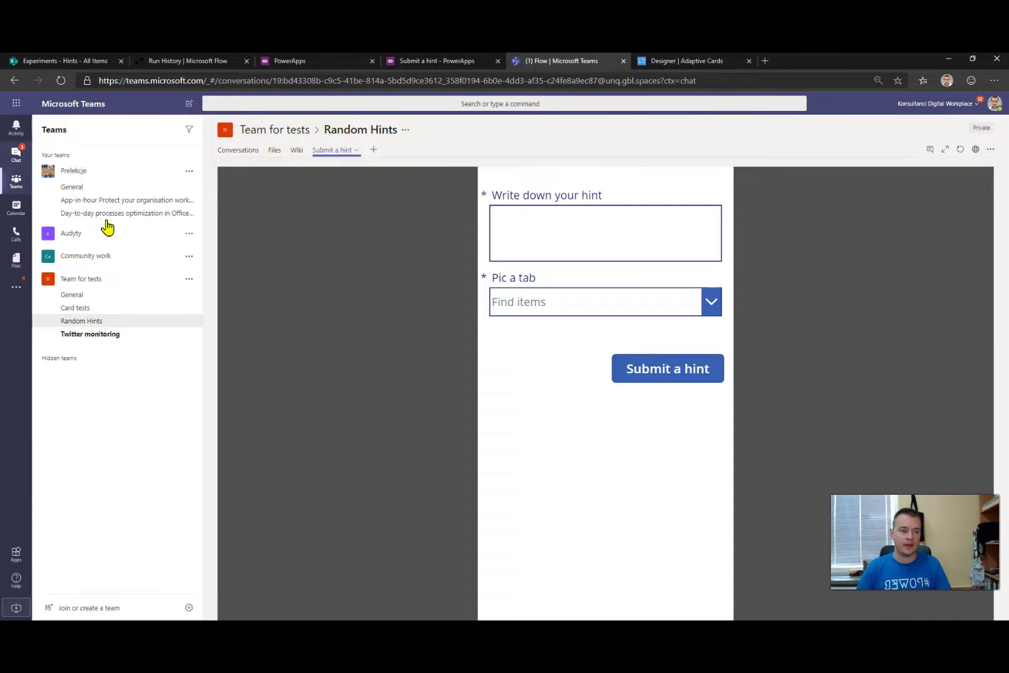
pyautogui.click(16, 156)
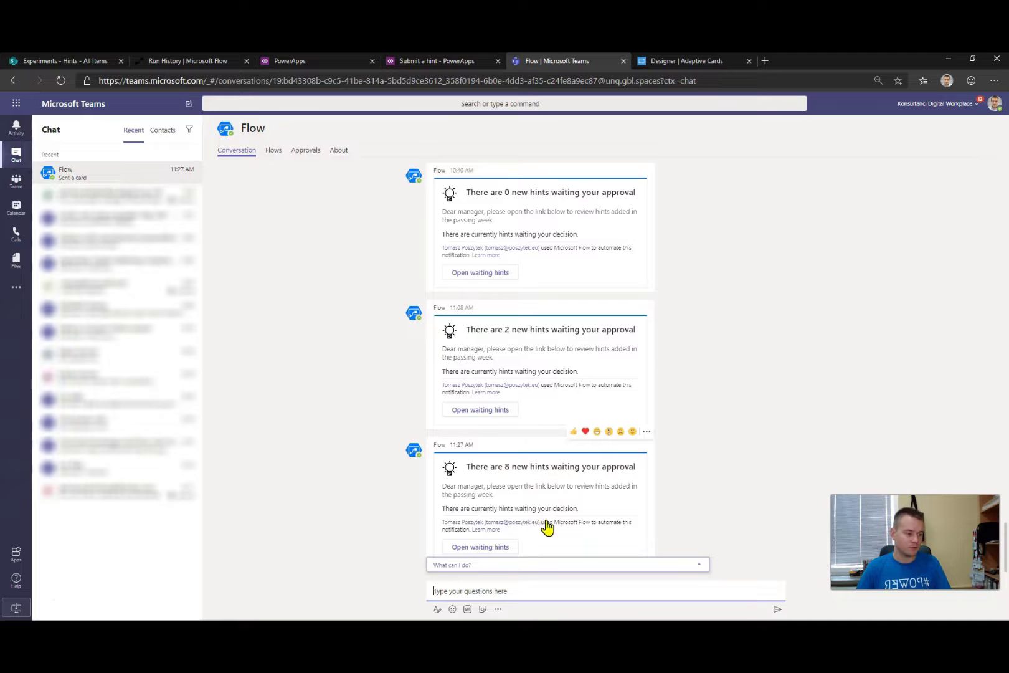
pyautogui.click(472, 549)
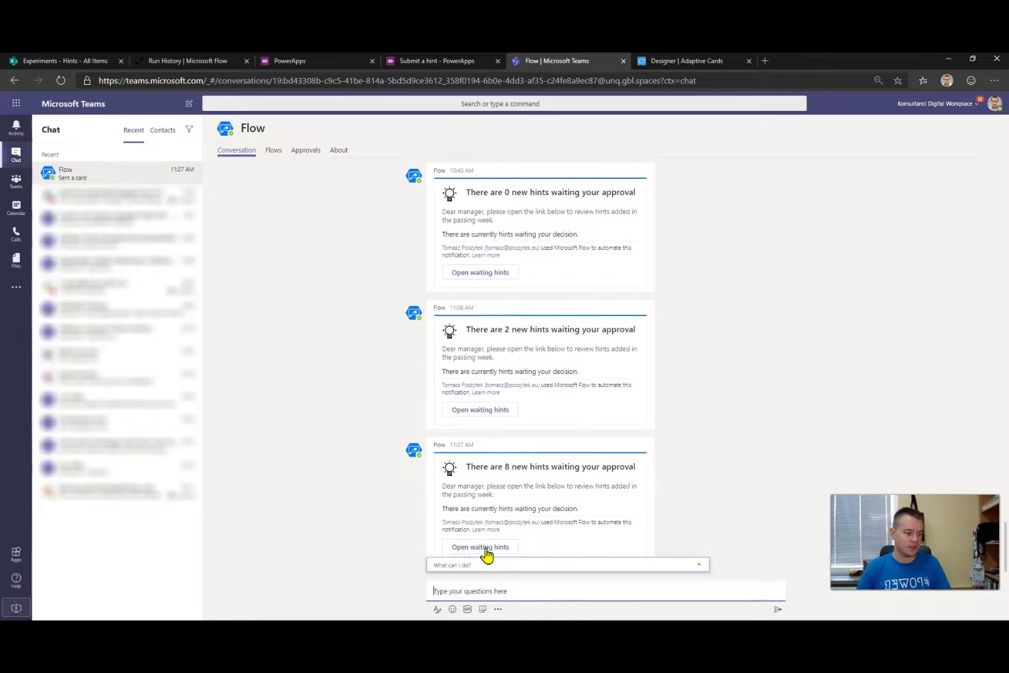
# Open the waiting hints from the newest Flow card, set Approved to Yes for both test hints and exit quick edit
pyautogui.click(483, 549)
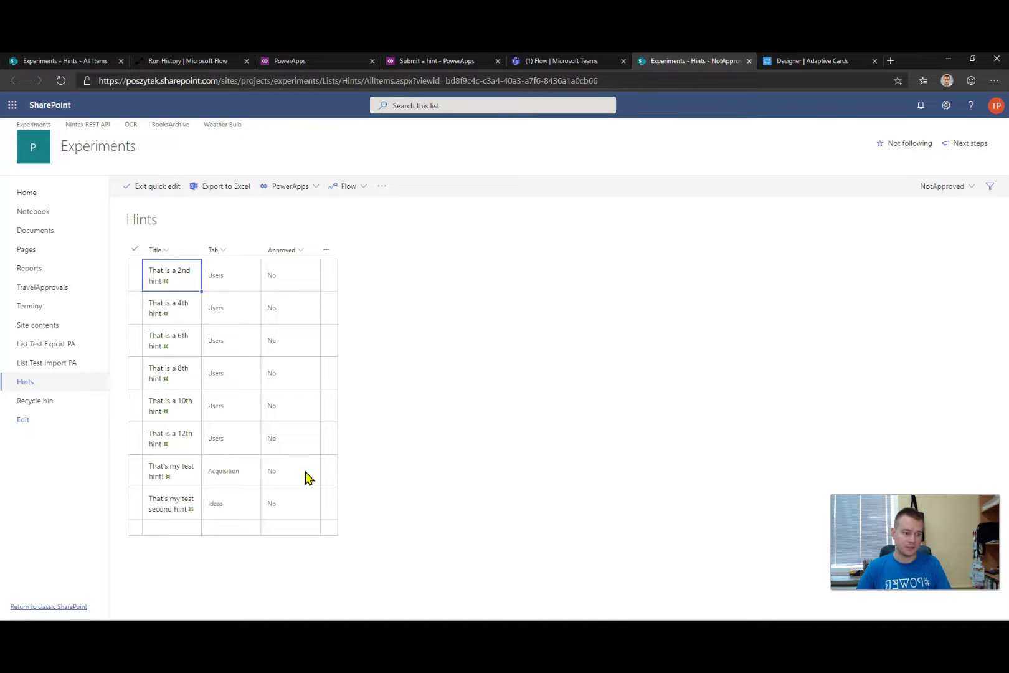
pyautogui.click(312, 483)
pyautogui.click(315, 475)
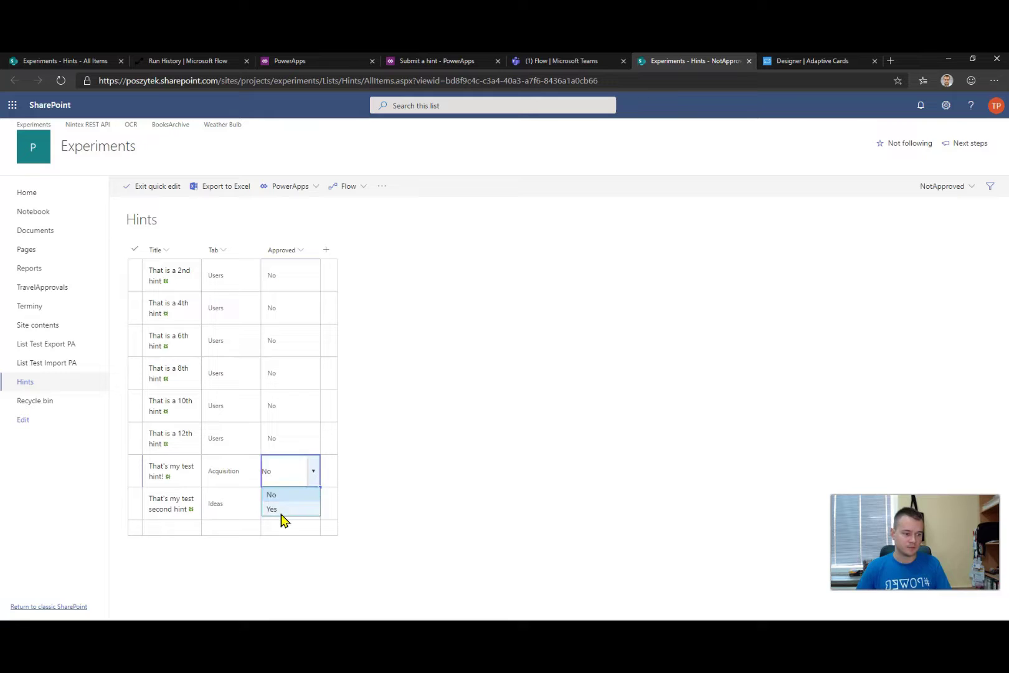
pyautogui.click(286, 517)
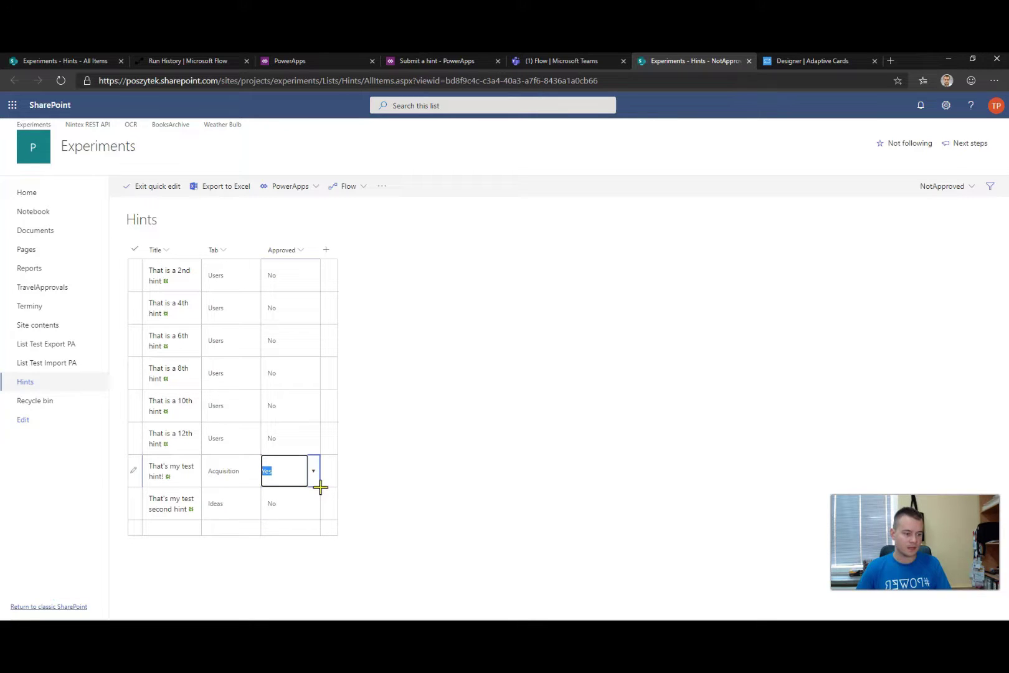
pyautogui.moveTo(320, 487); pyautogui.dragTo(316, 505)
pyautogui.click(243, 445)
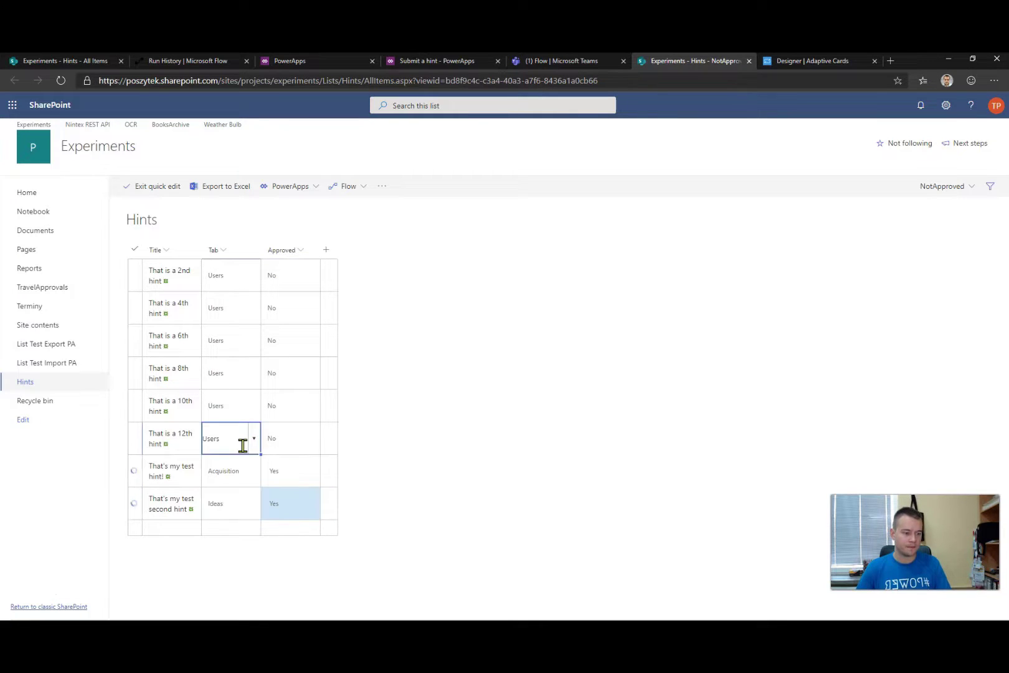
pyautogui.click(144, 187)
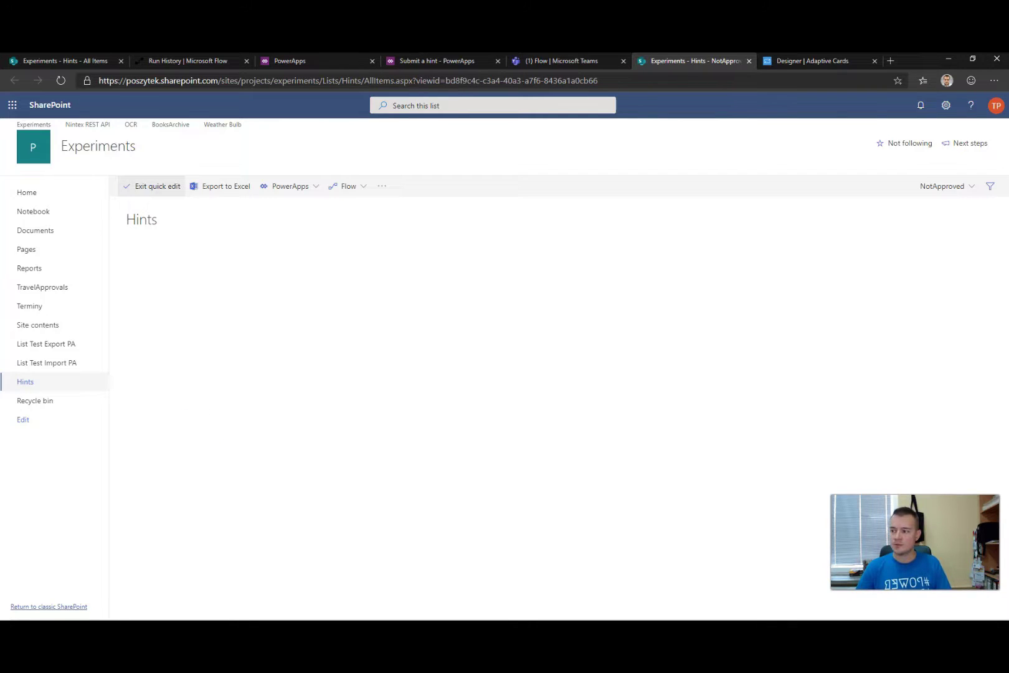
# Switch to Power BI Desktop, review the rows of the Hints table and return to the report page
pyautogui.hotkey('alt', 'Tab')
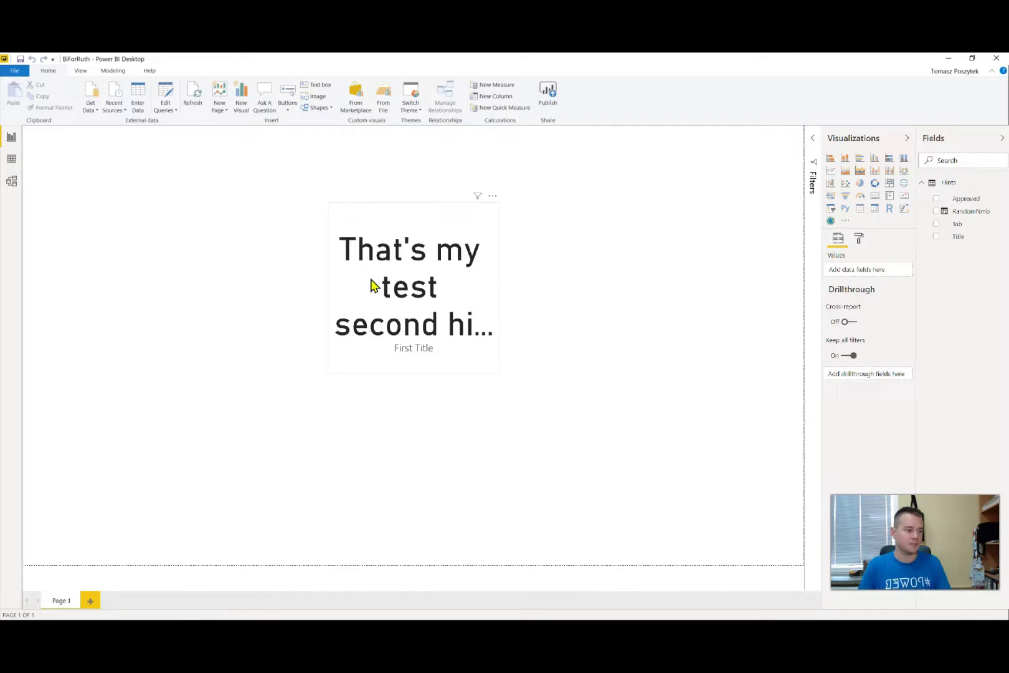
pyautogui.click(11, 158)
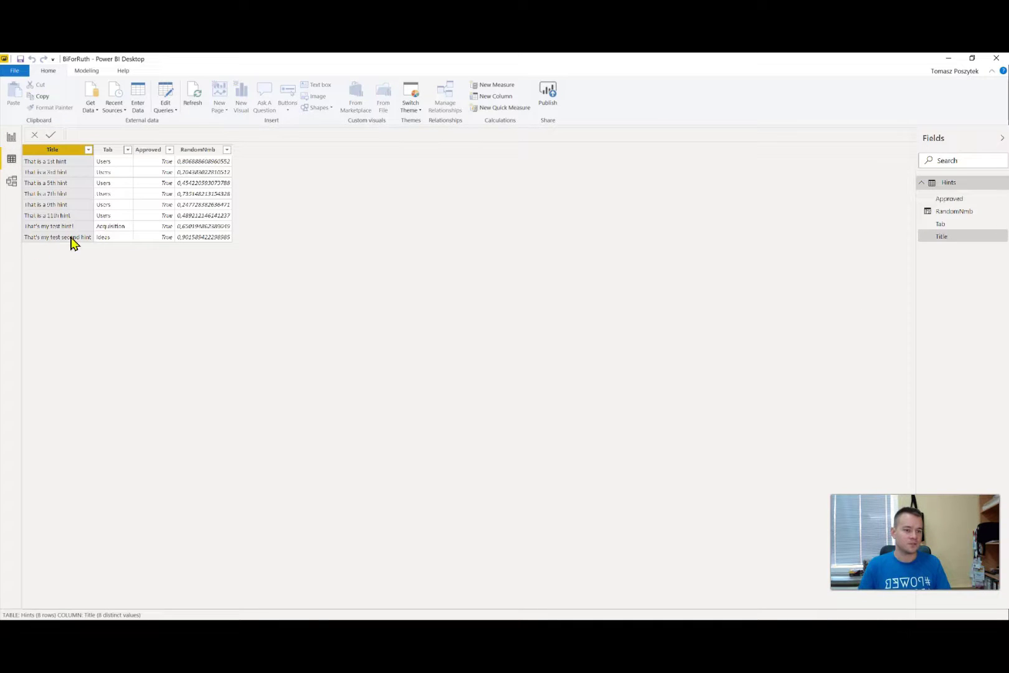
pyautogui.click(12, 137)
# Save the BiForRuth report and publish it to Power BI, replacing the existing dataset
pyautogui.click(549, 104)
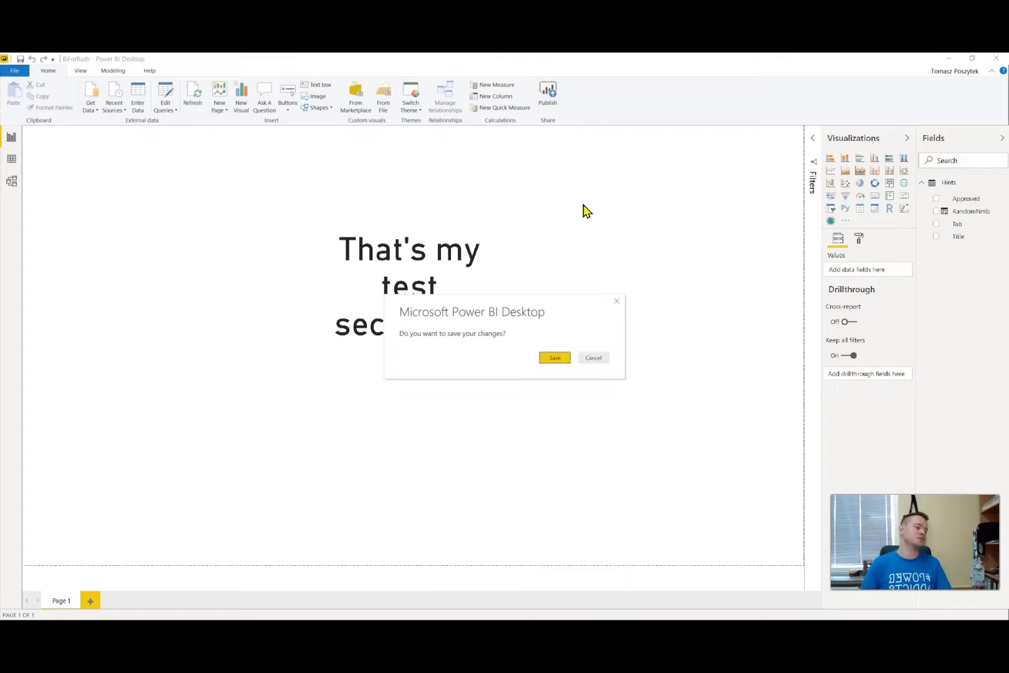
pyautogui.click(561, 358)
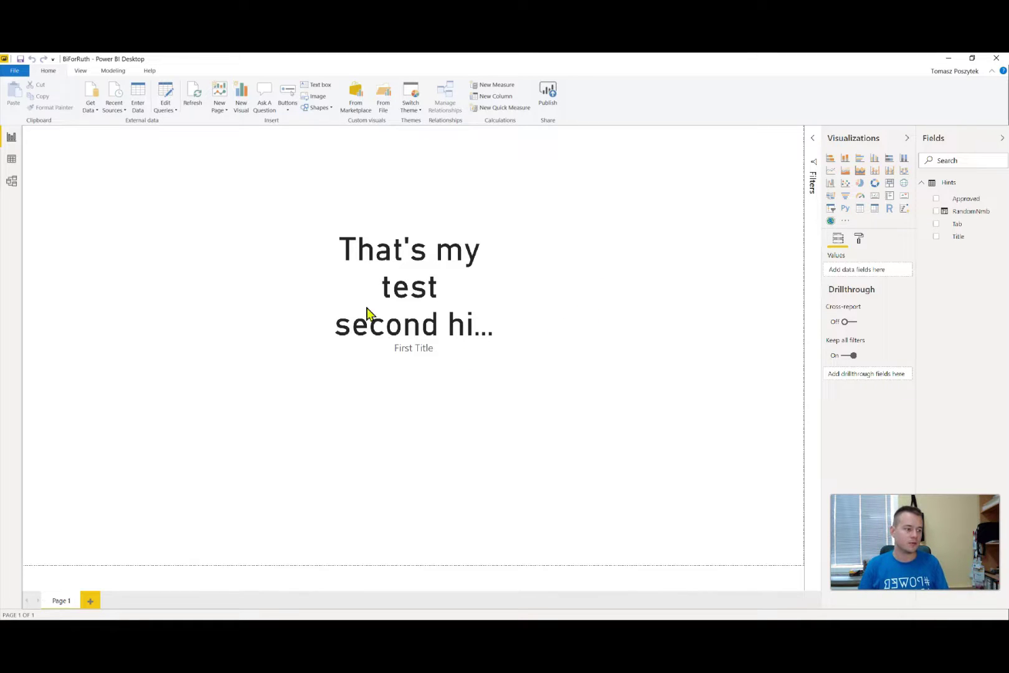
pyautogui.click(540, 99)
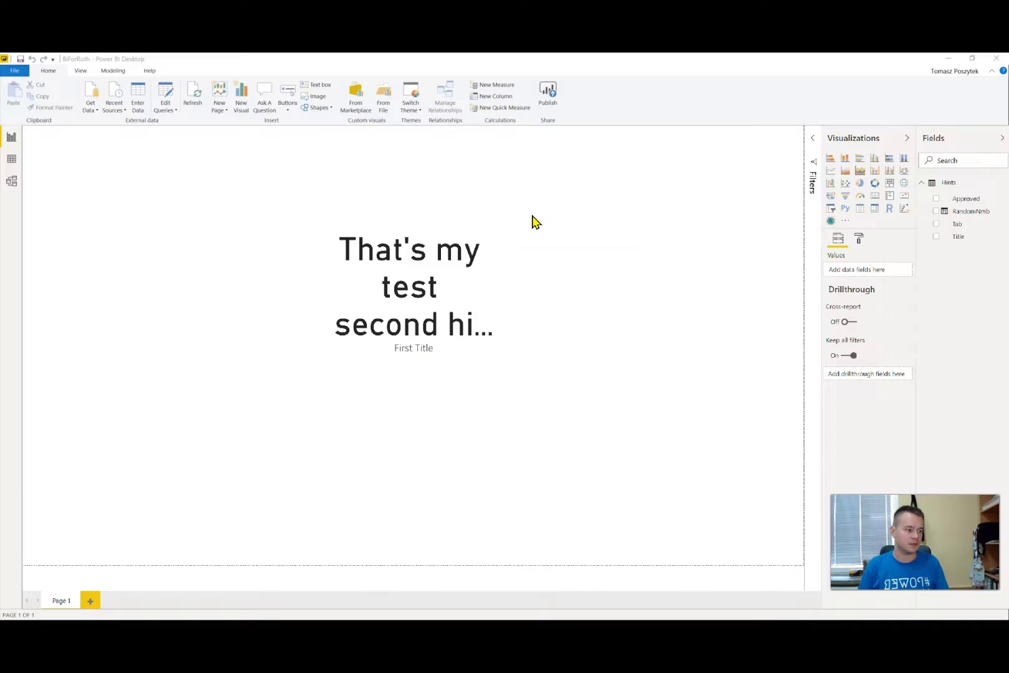
pyautogui.click(587, 405)
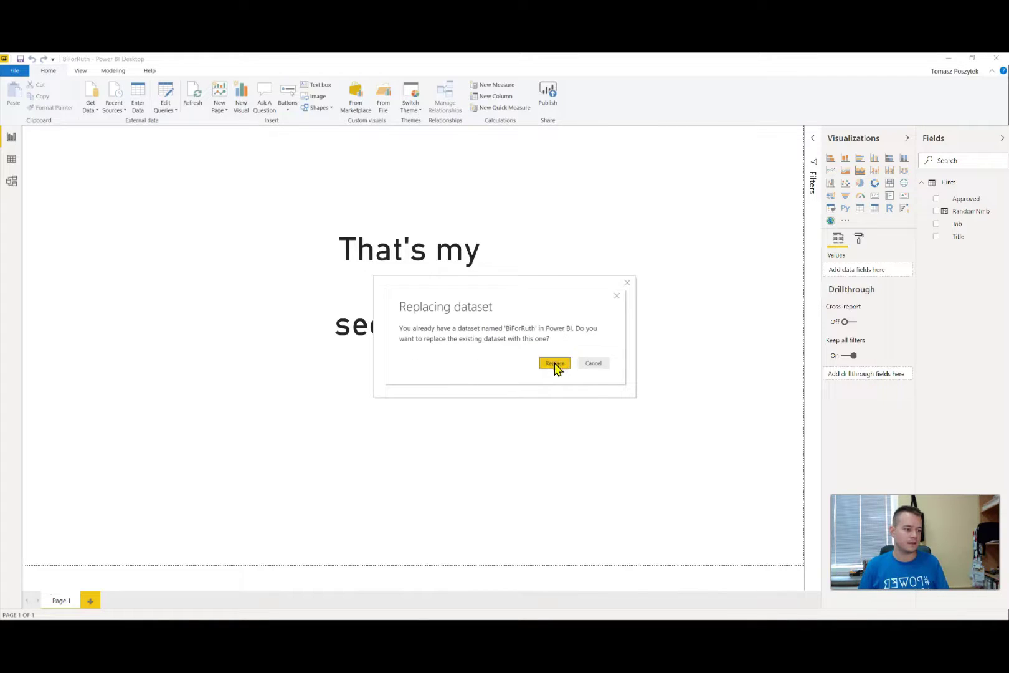
pyautogui.click(554, 363)
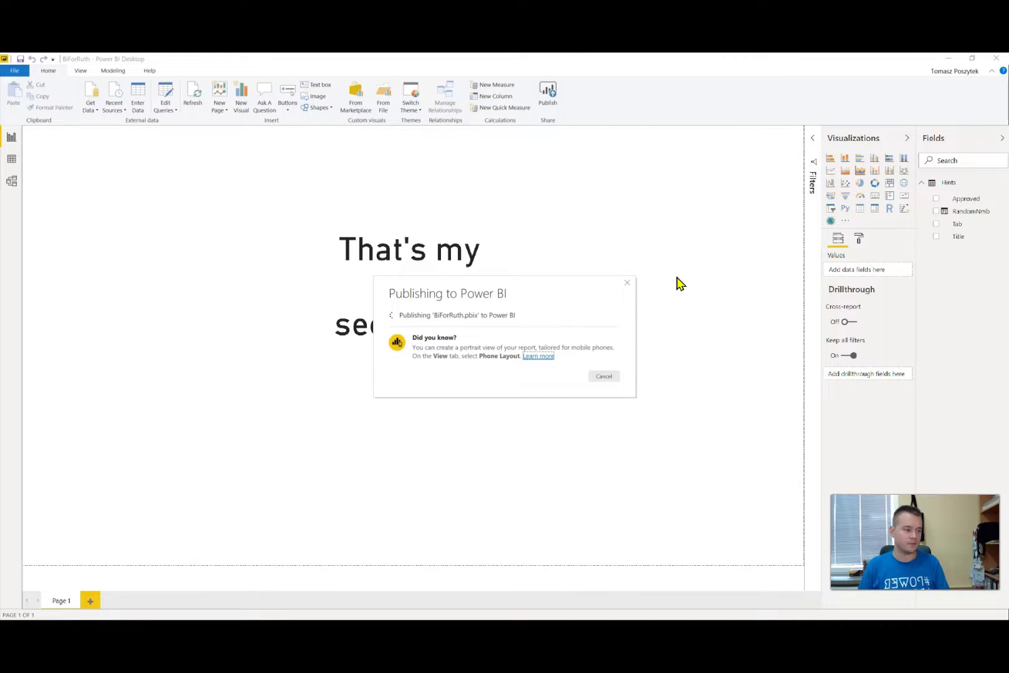
# Switch to Teams and add a Power BI tab showing the BiForRuth report from My workspace to the Random Hints channel
pyautogui.hotkey('alt', 'Tab')
pyautogui.click(553, 62)
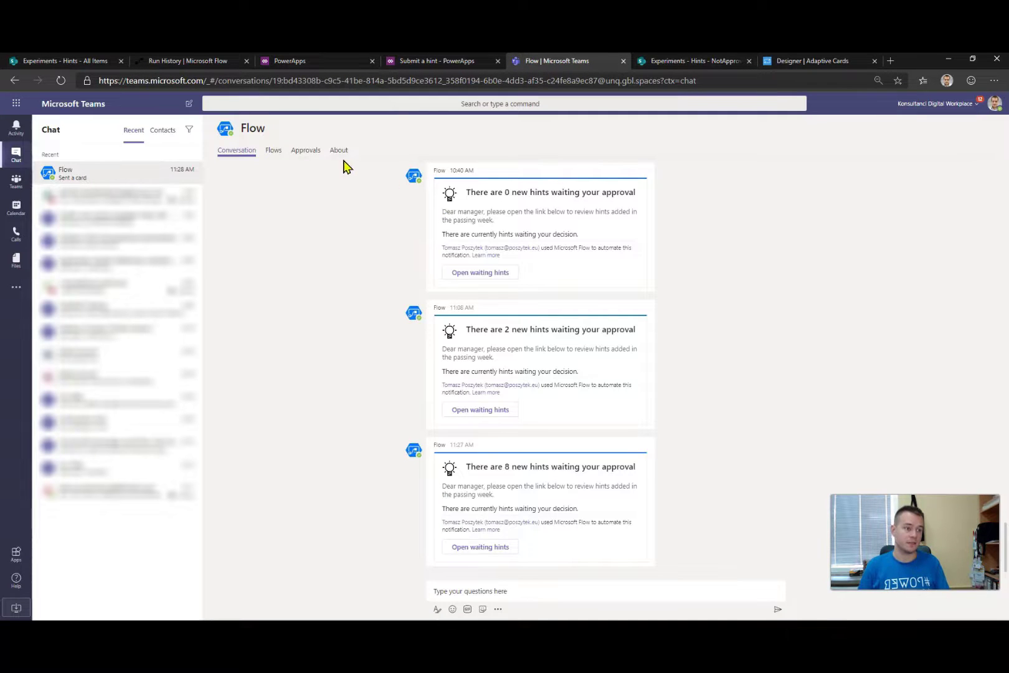
pyautogui.click(15, 187)
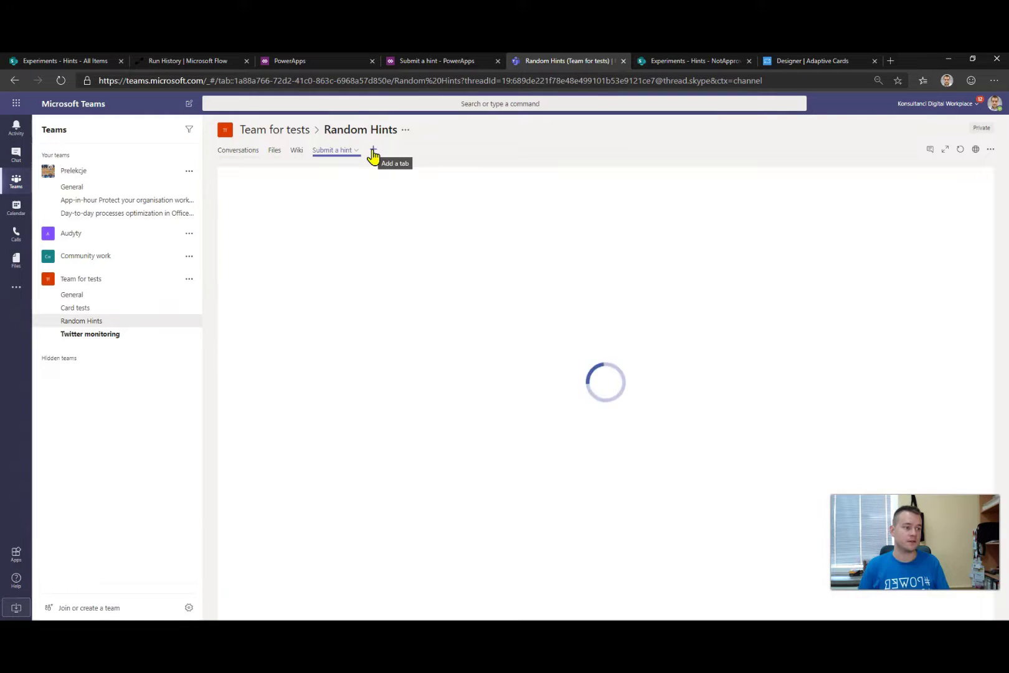
pyautogui.click(374, 153)
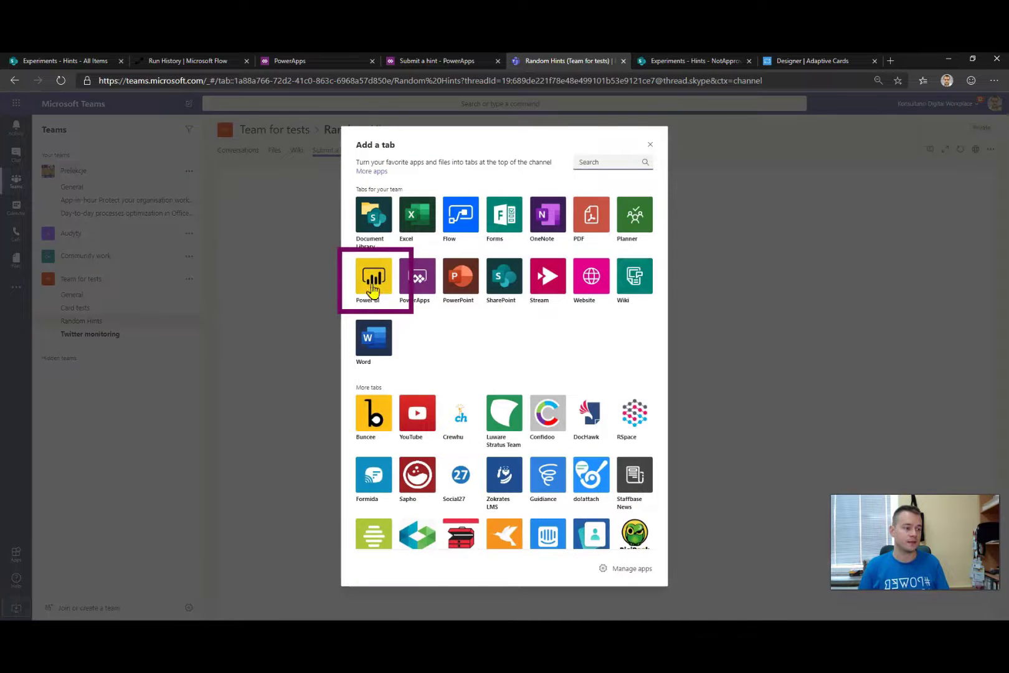
pyautogui.press('Escape')
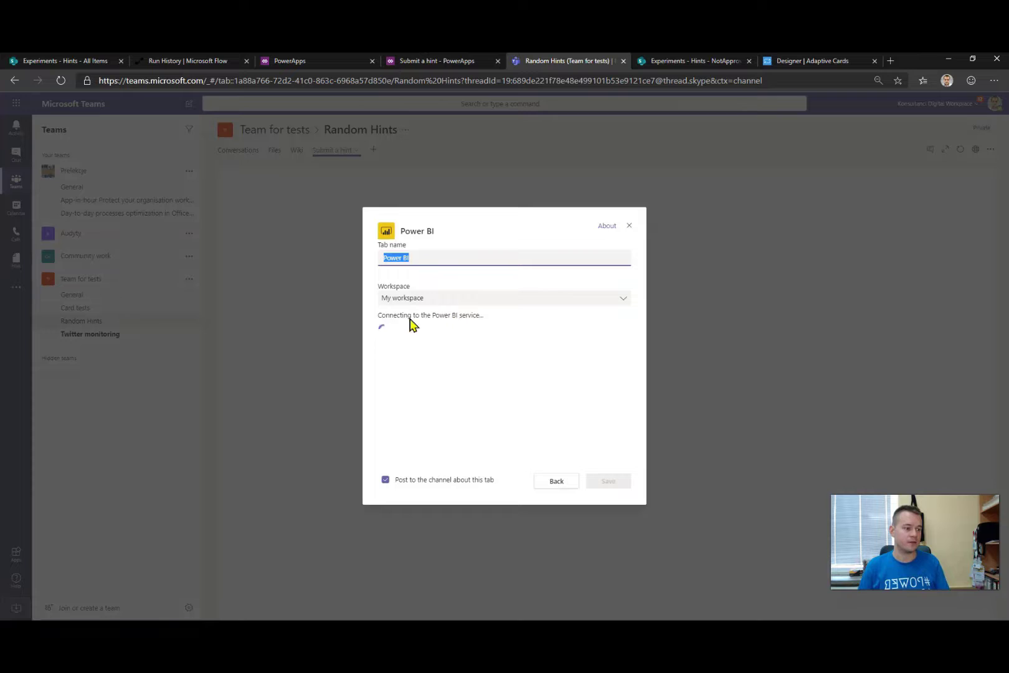
pyautogui.click(407, 348)
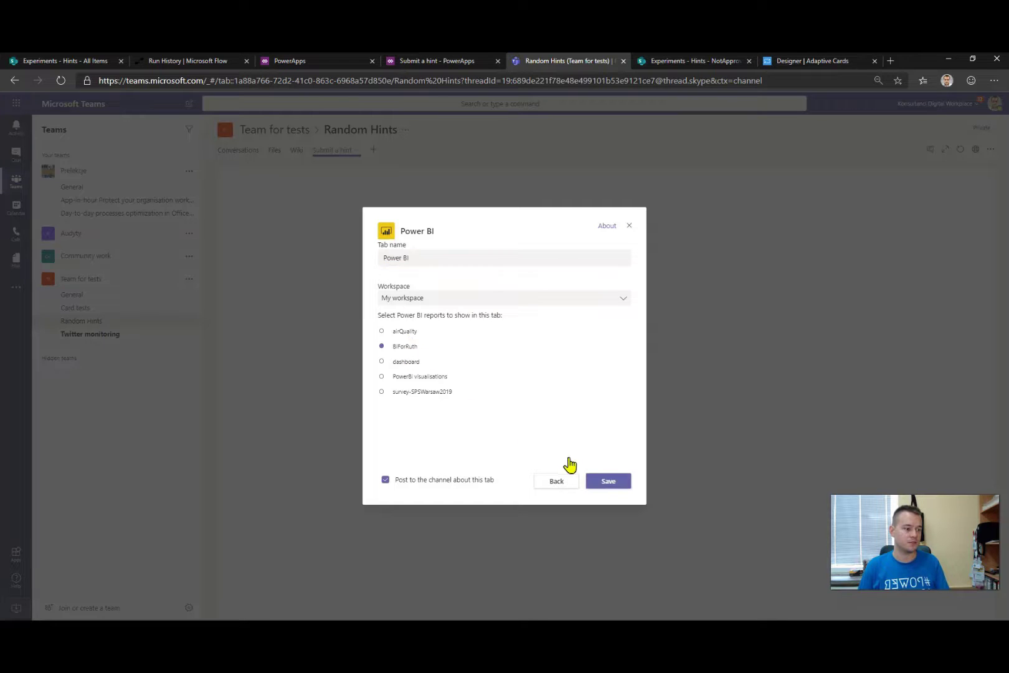
pyautogui.click(609, 486)
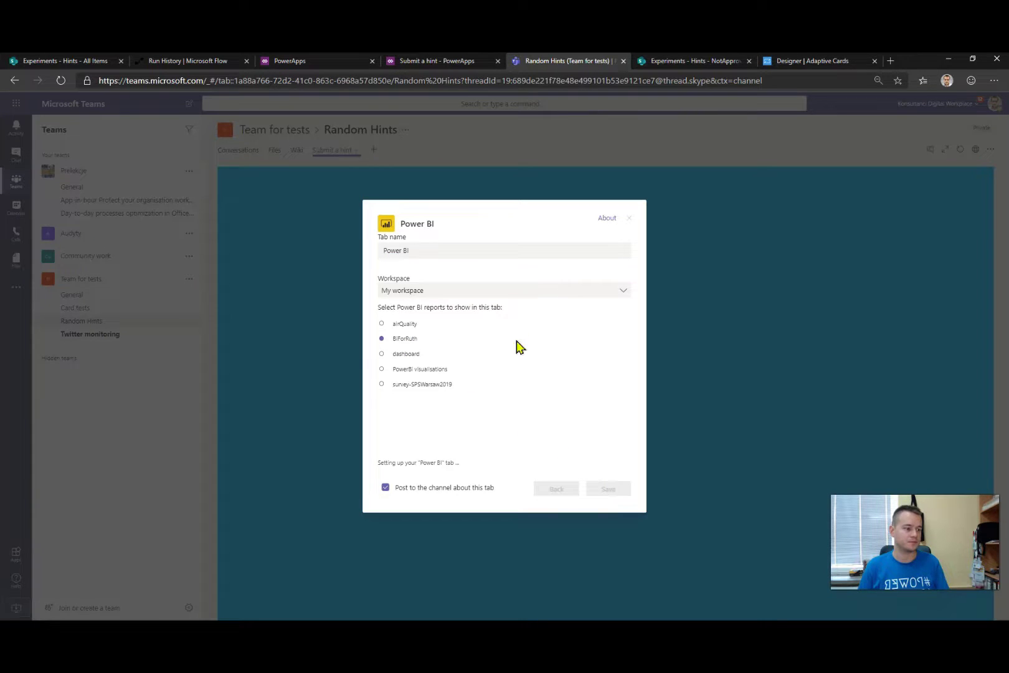